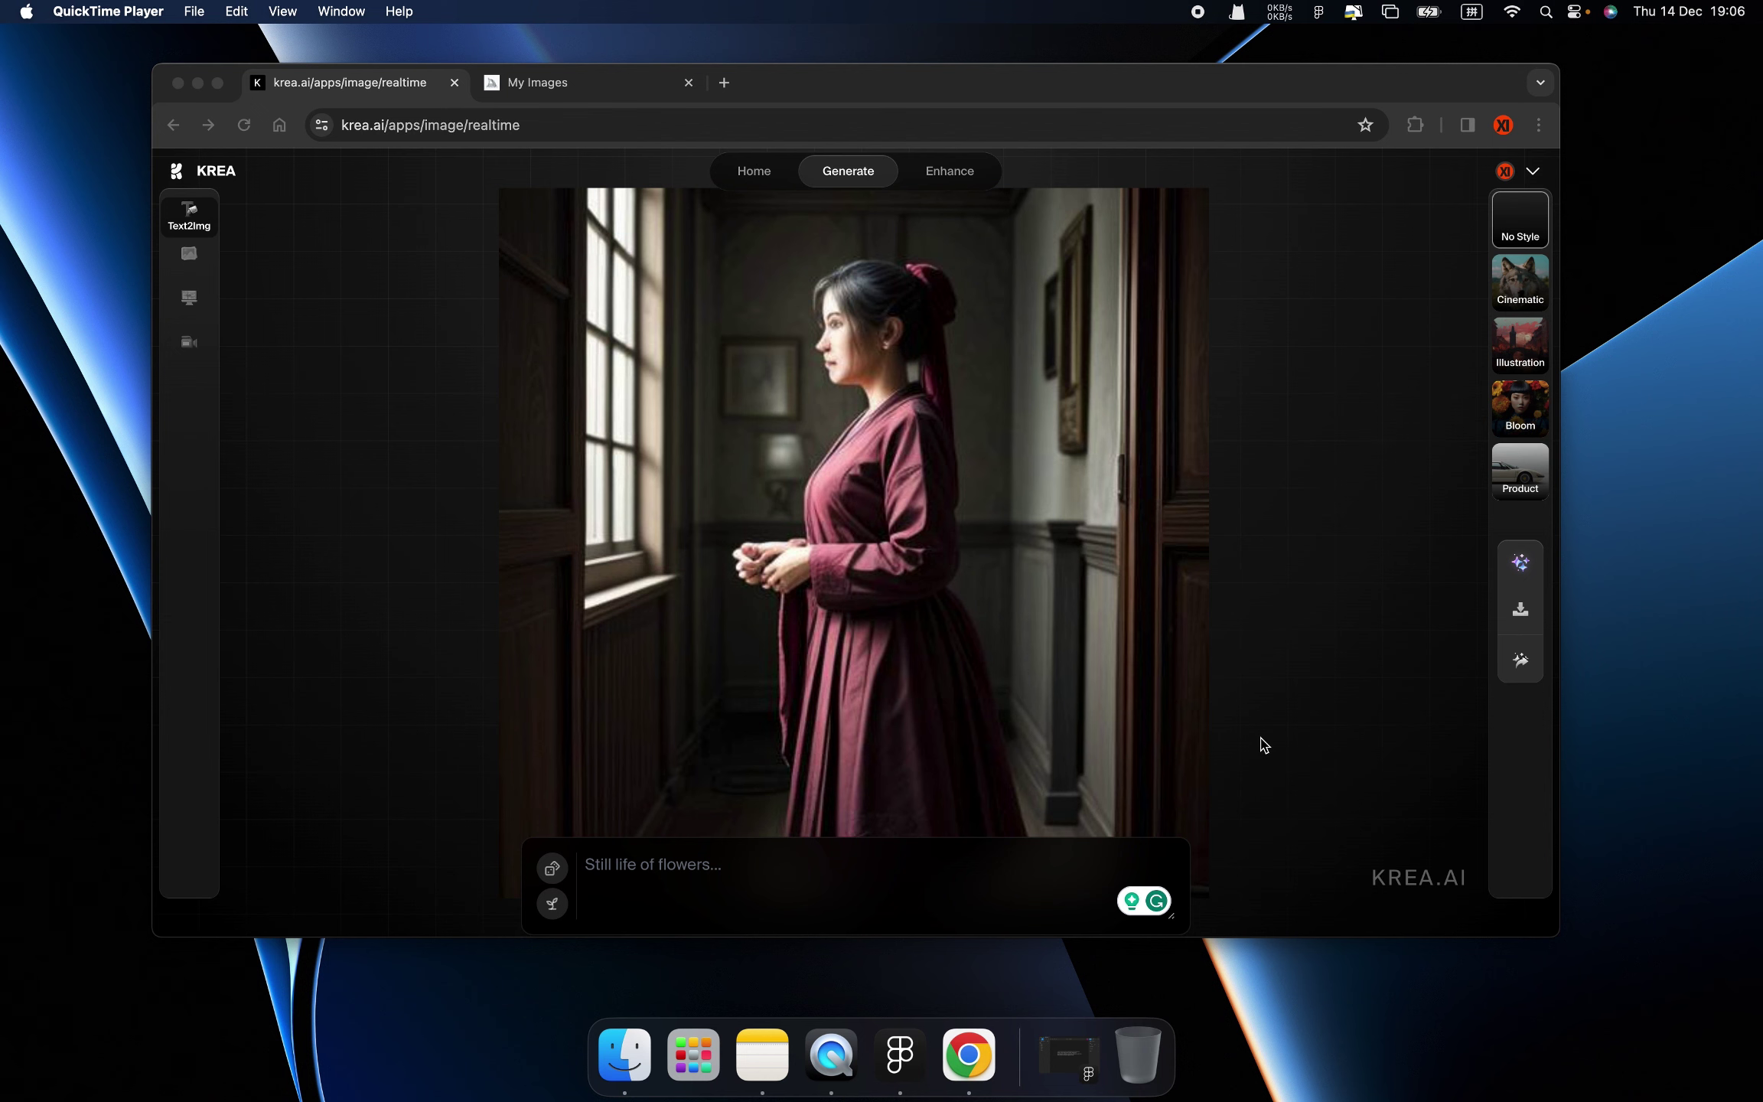
- Bring KREA forward, scroll through its page, and return to the real-time view
left_click(592, 91)
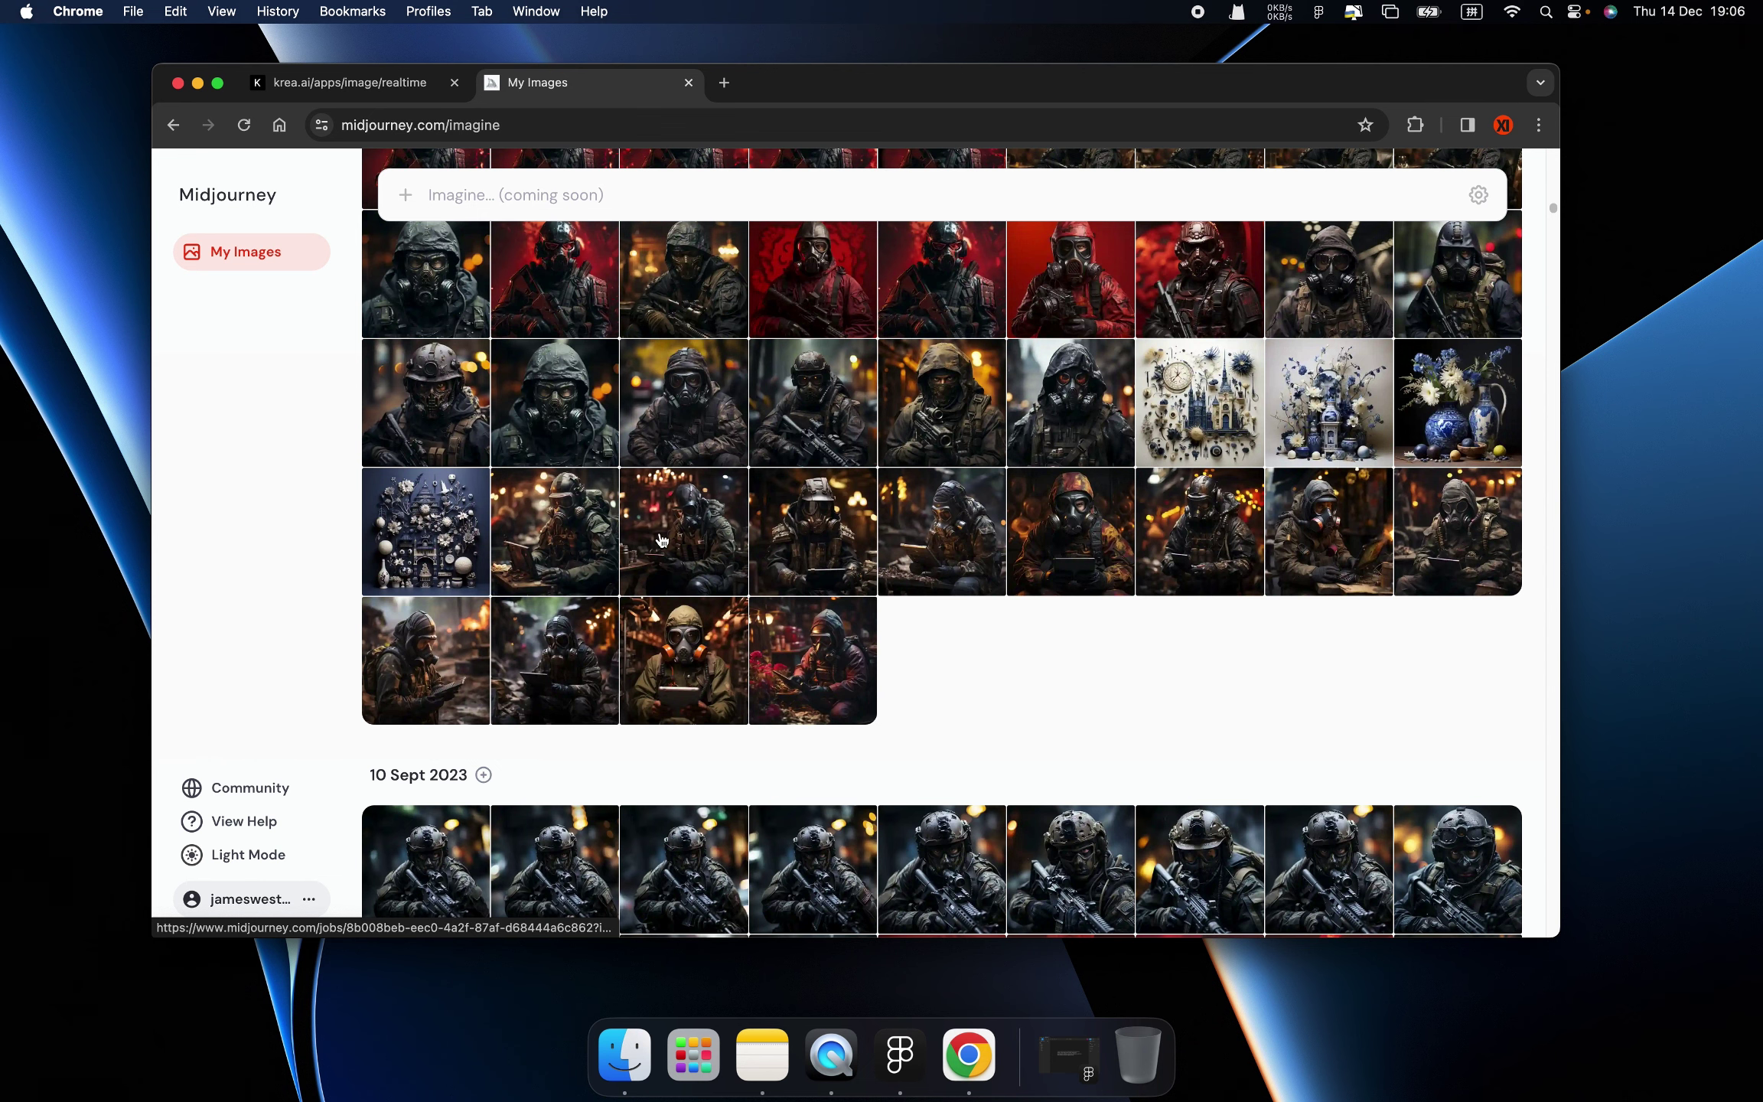
scroll(995, 643, "down", 2)
scroll(916, 598, "down", 2)
scroll(826, 551, "down", 2)
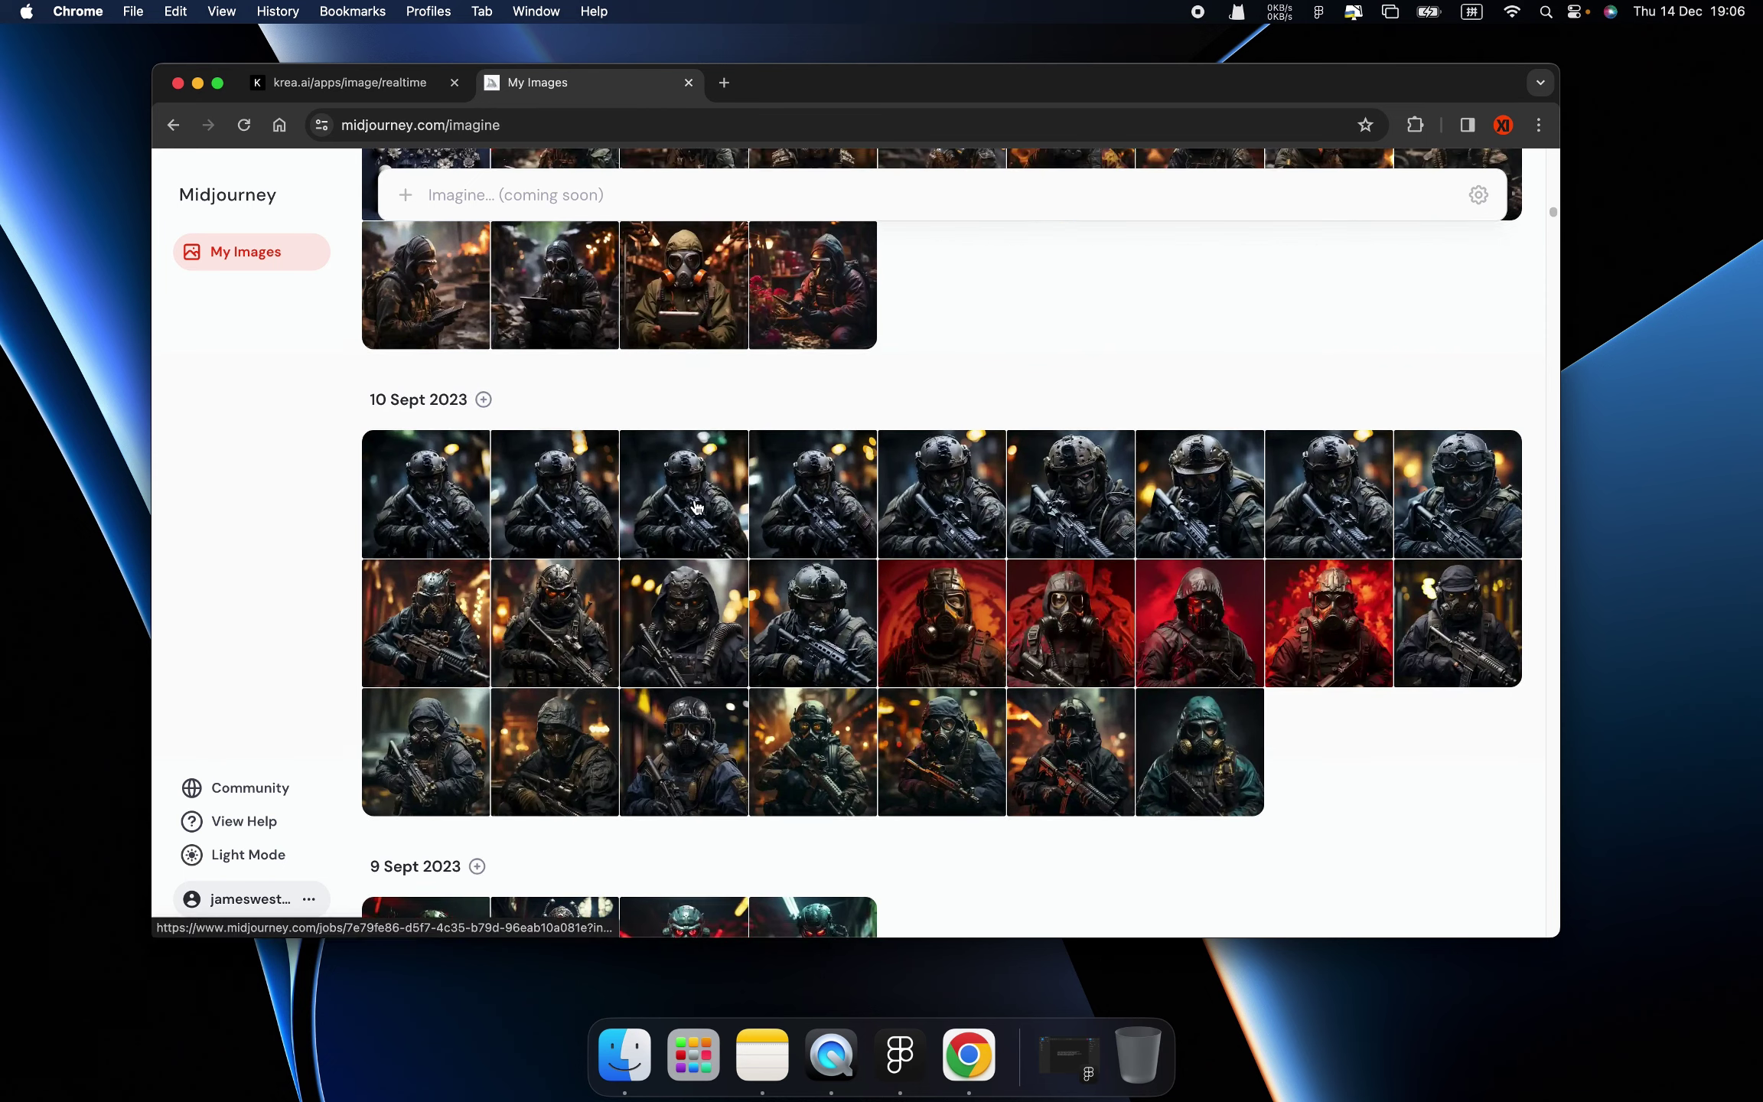
scroll(535, 306, "up", 2)
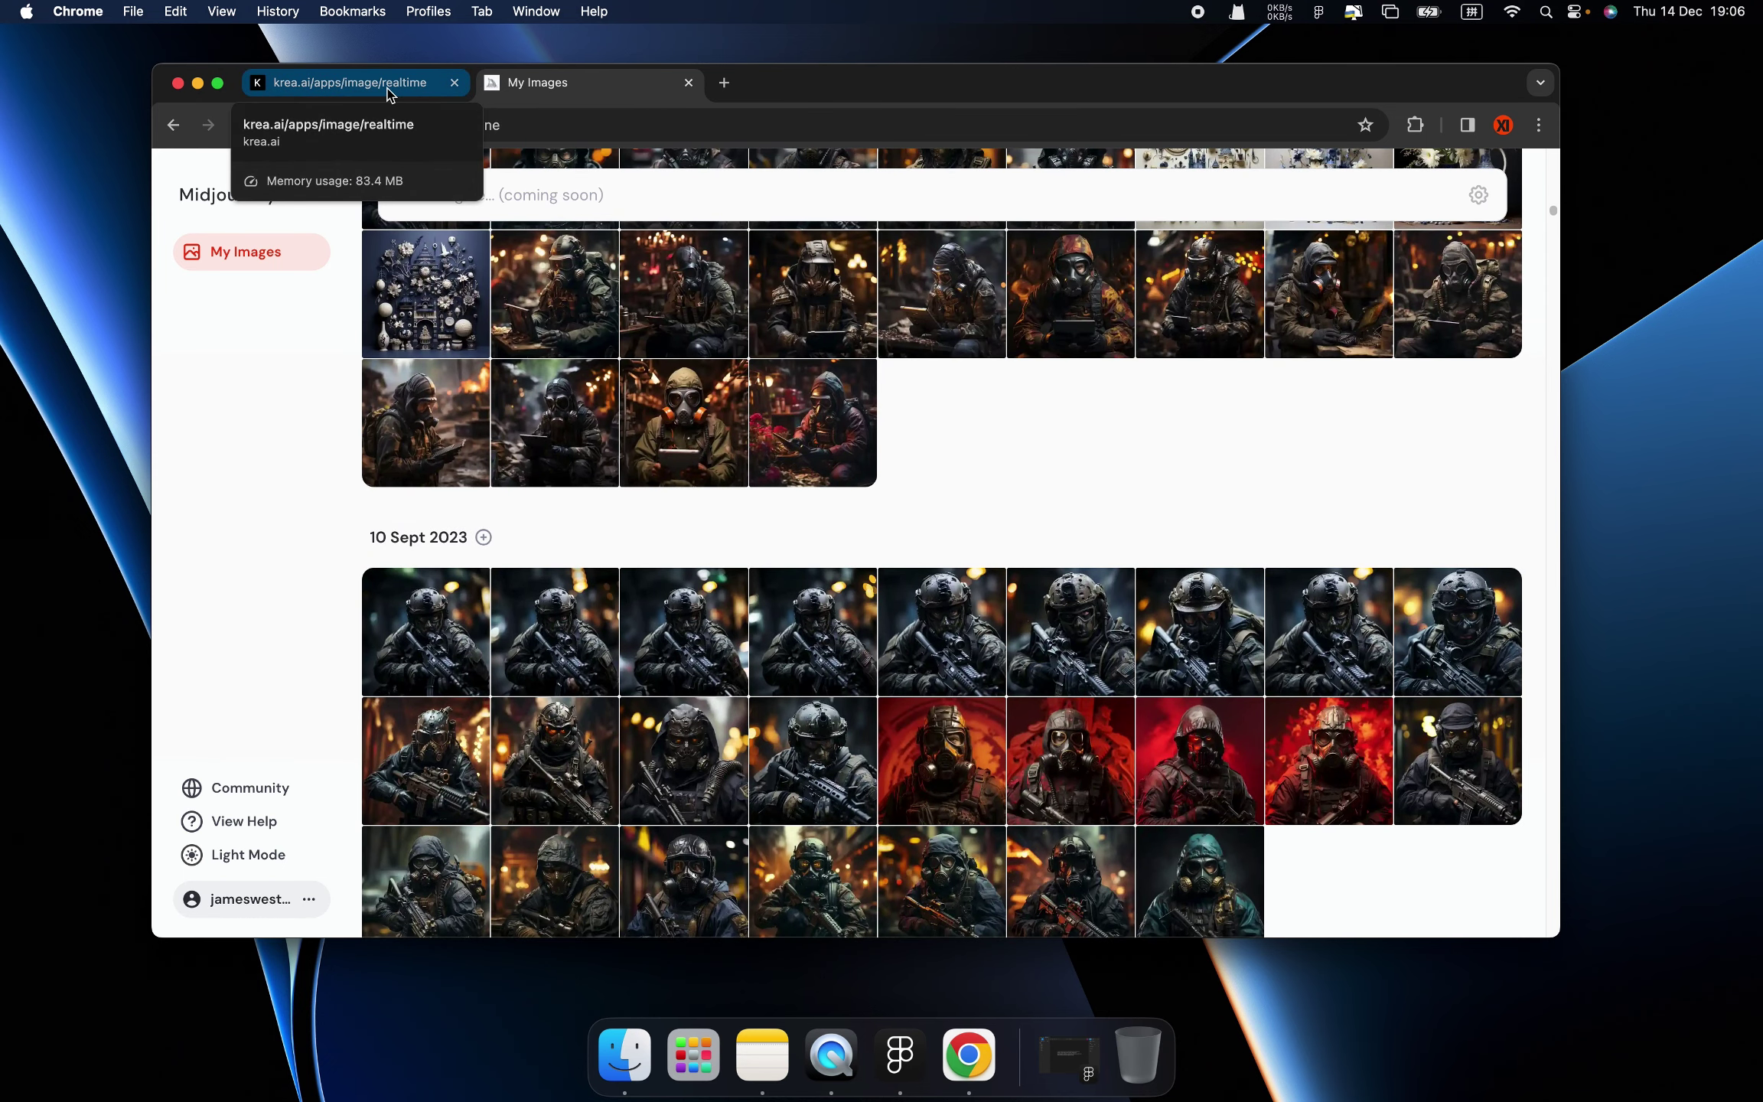
left_click(391, 95)
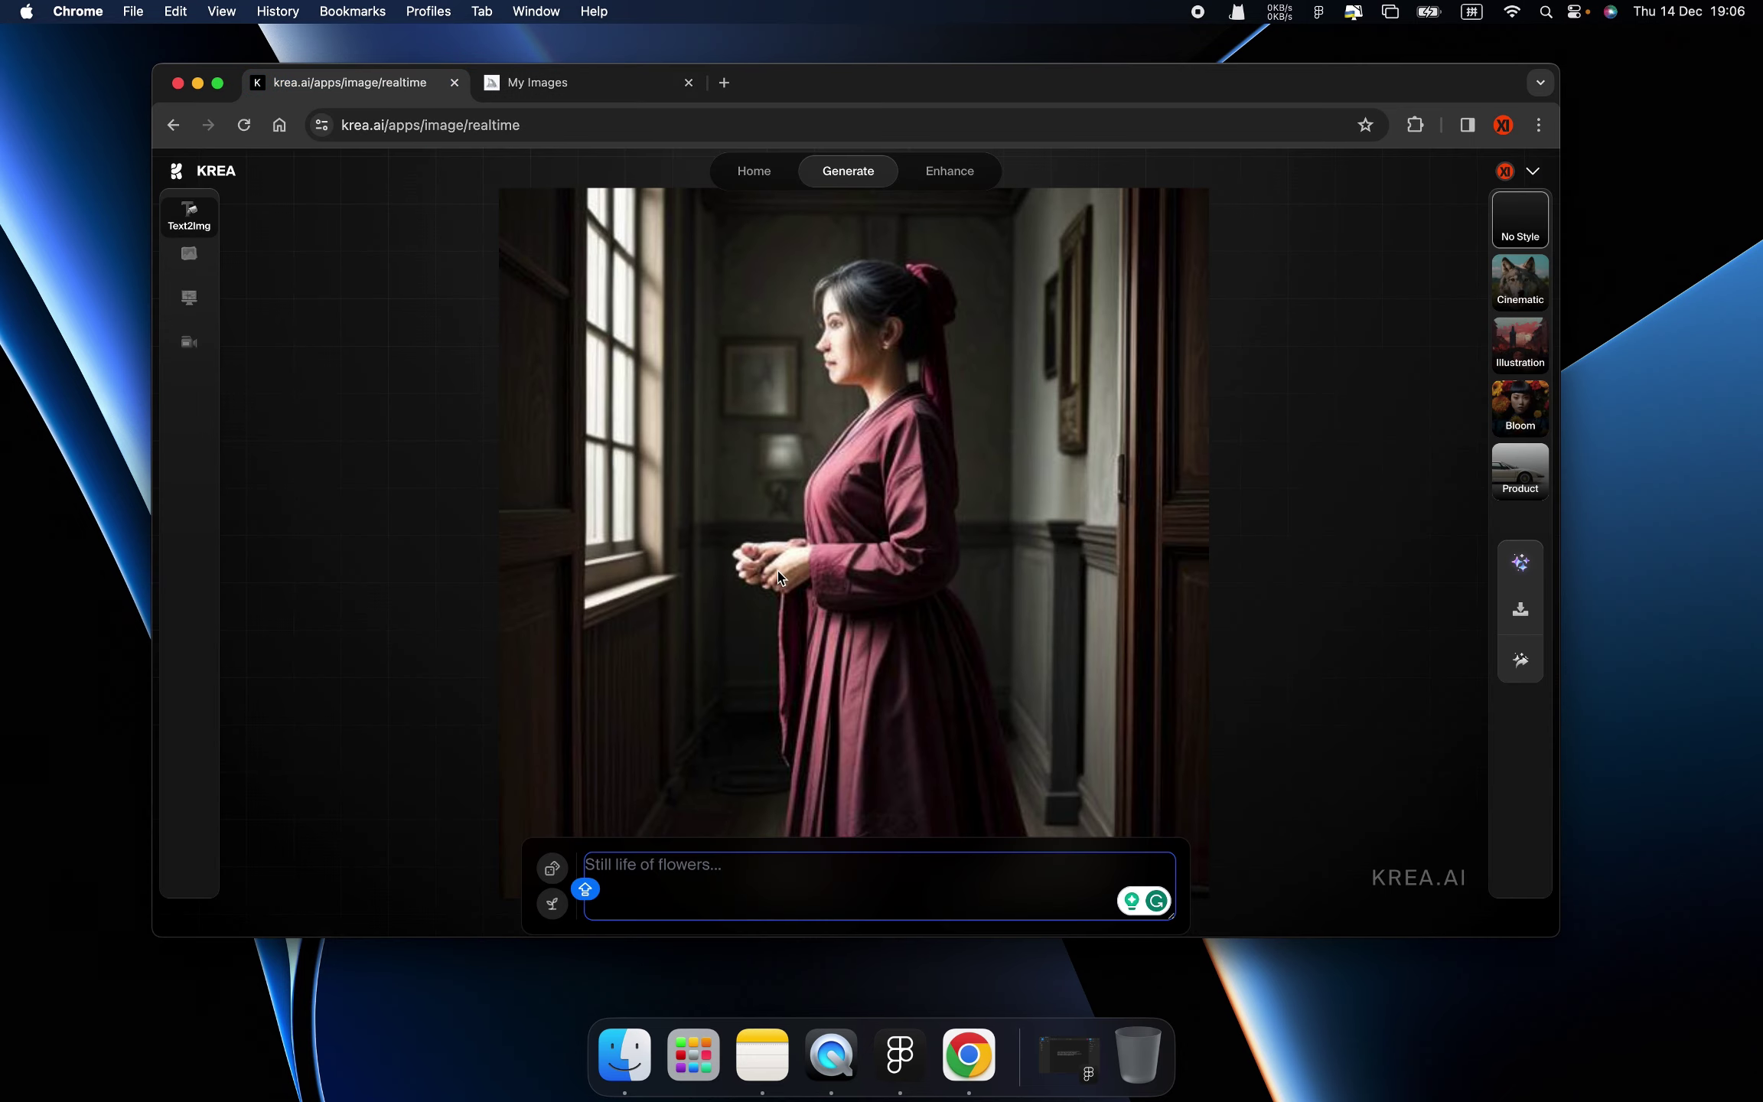
- Copy the basketball-girl prompt text from the saved prompts file in Figma
left_click(905, 1033)
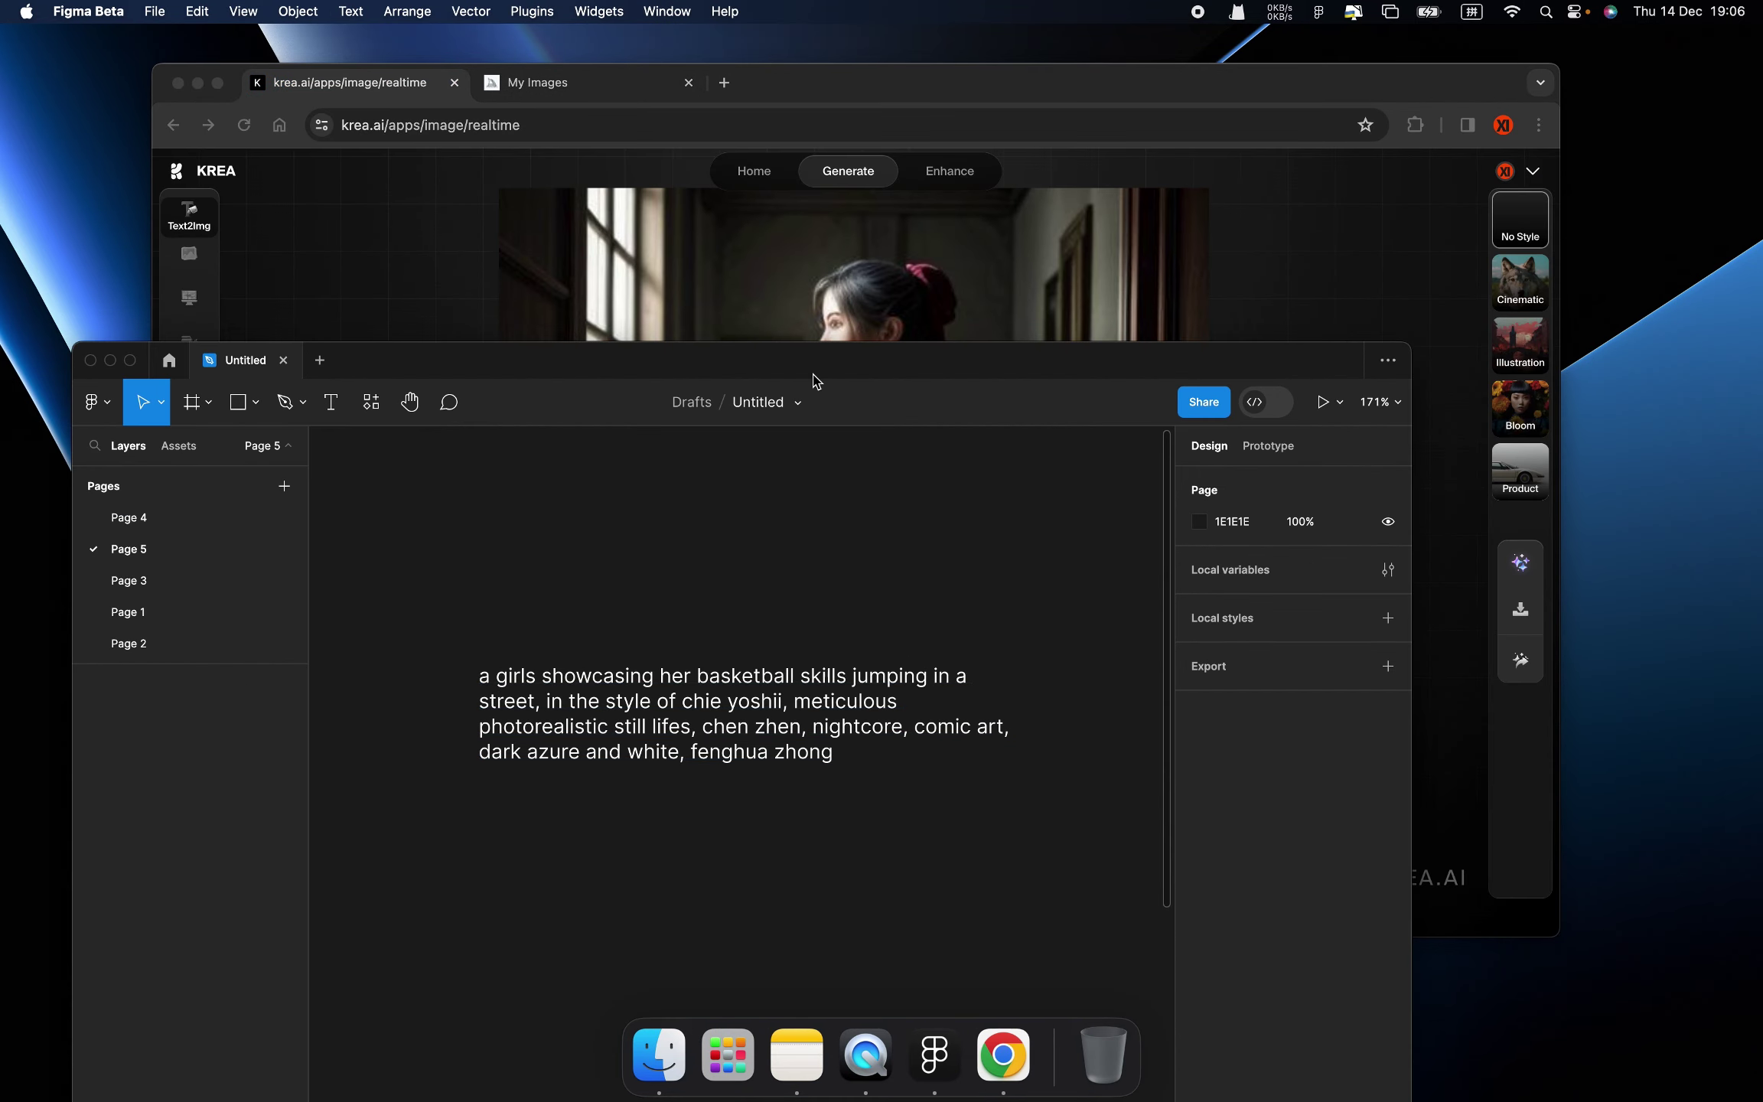
scroll(863, 525, "down", 5)
scroll(862, 525, "up", 2)
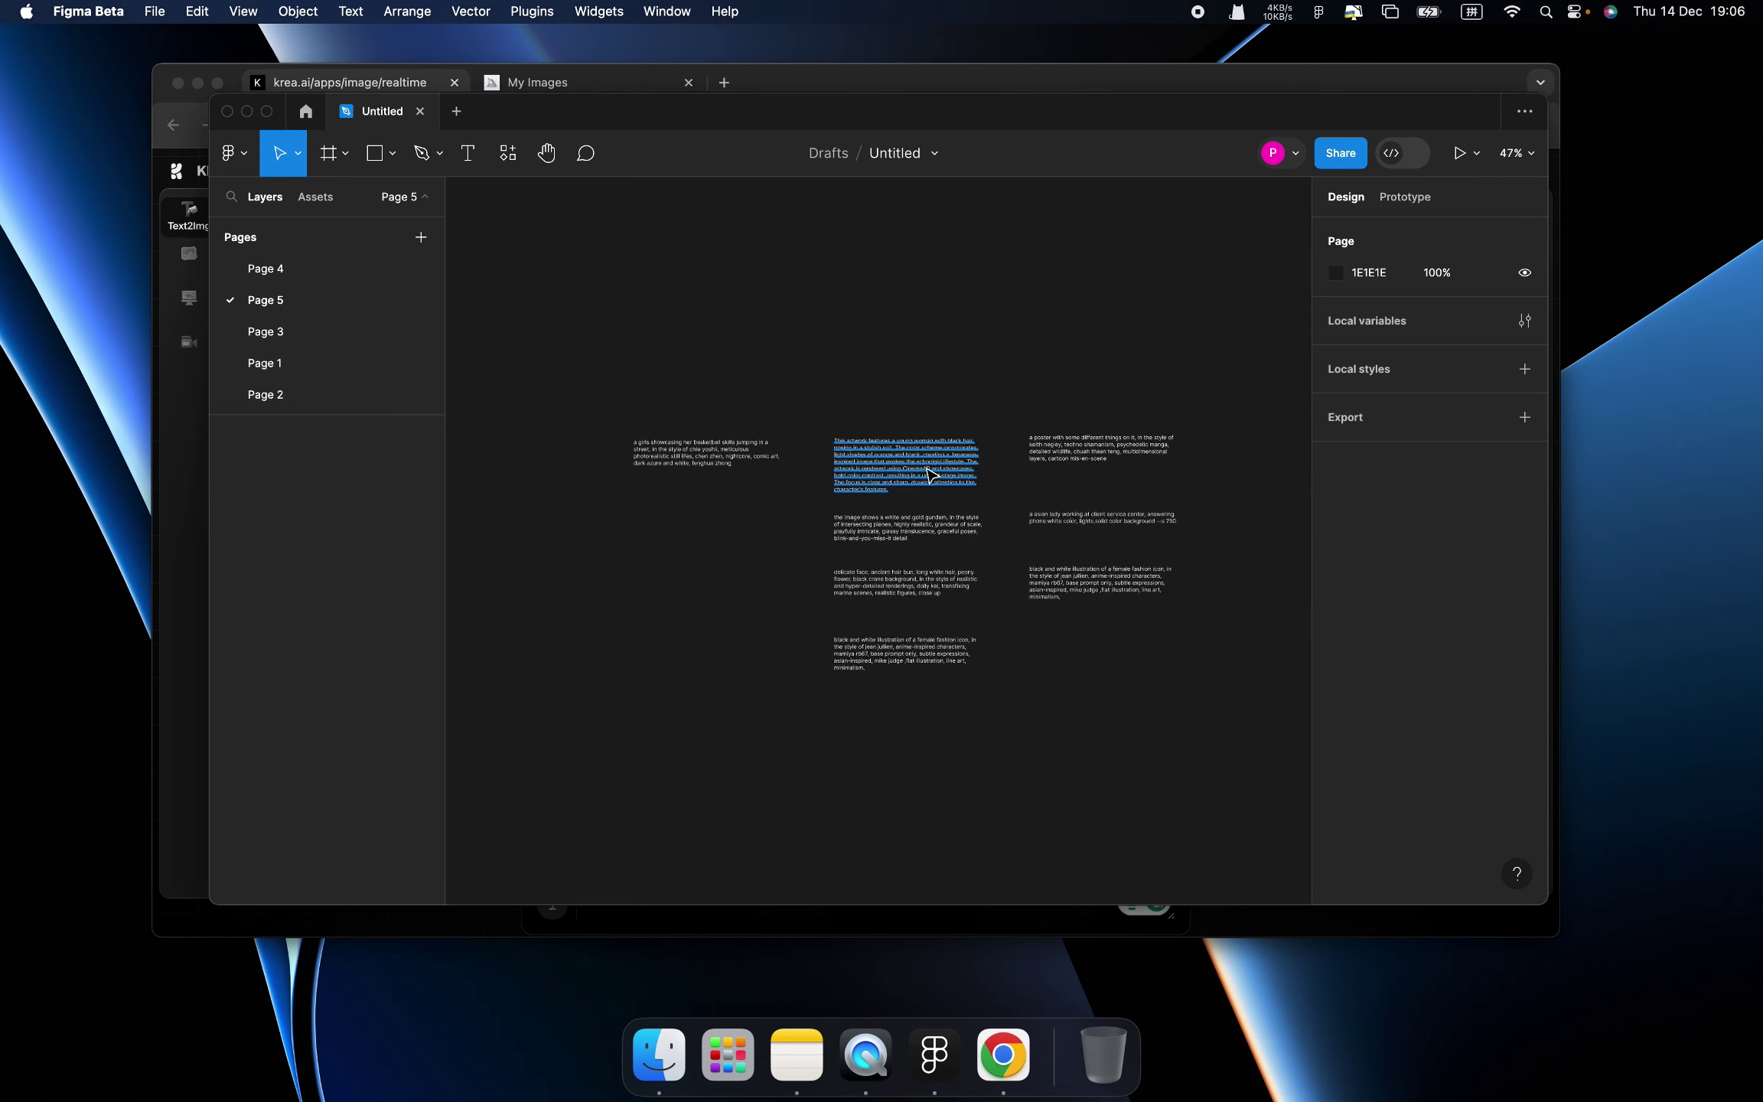
scroll(835, 505, "up", 3)
scroll(826, 498, "up", 3)
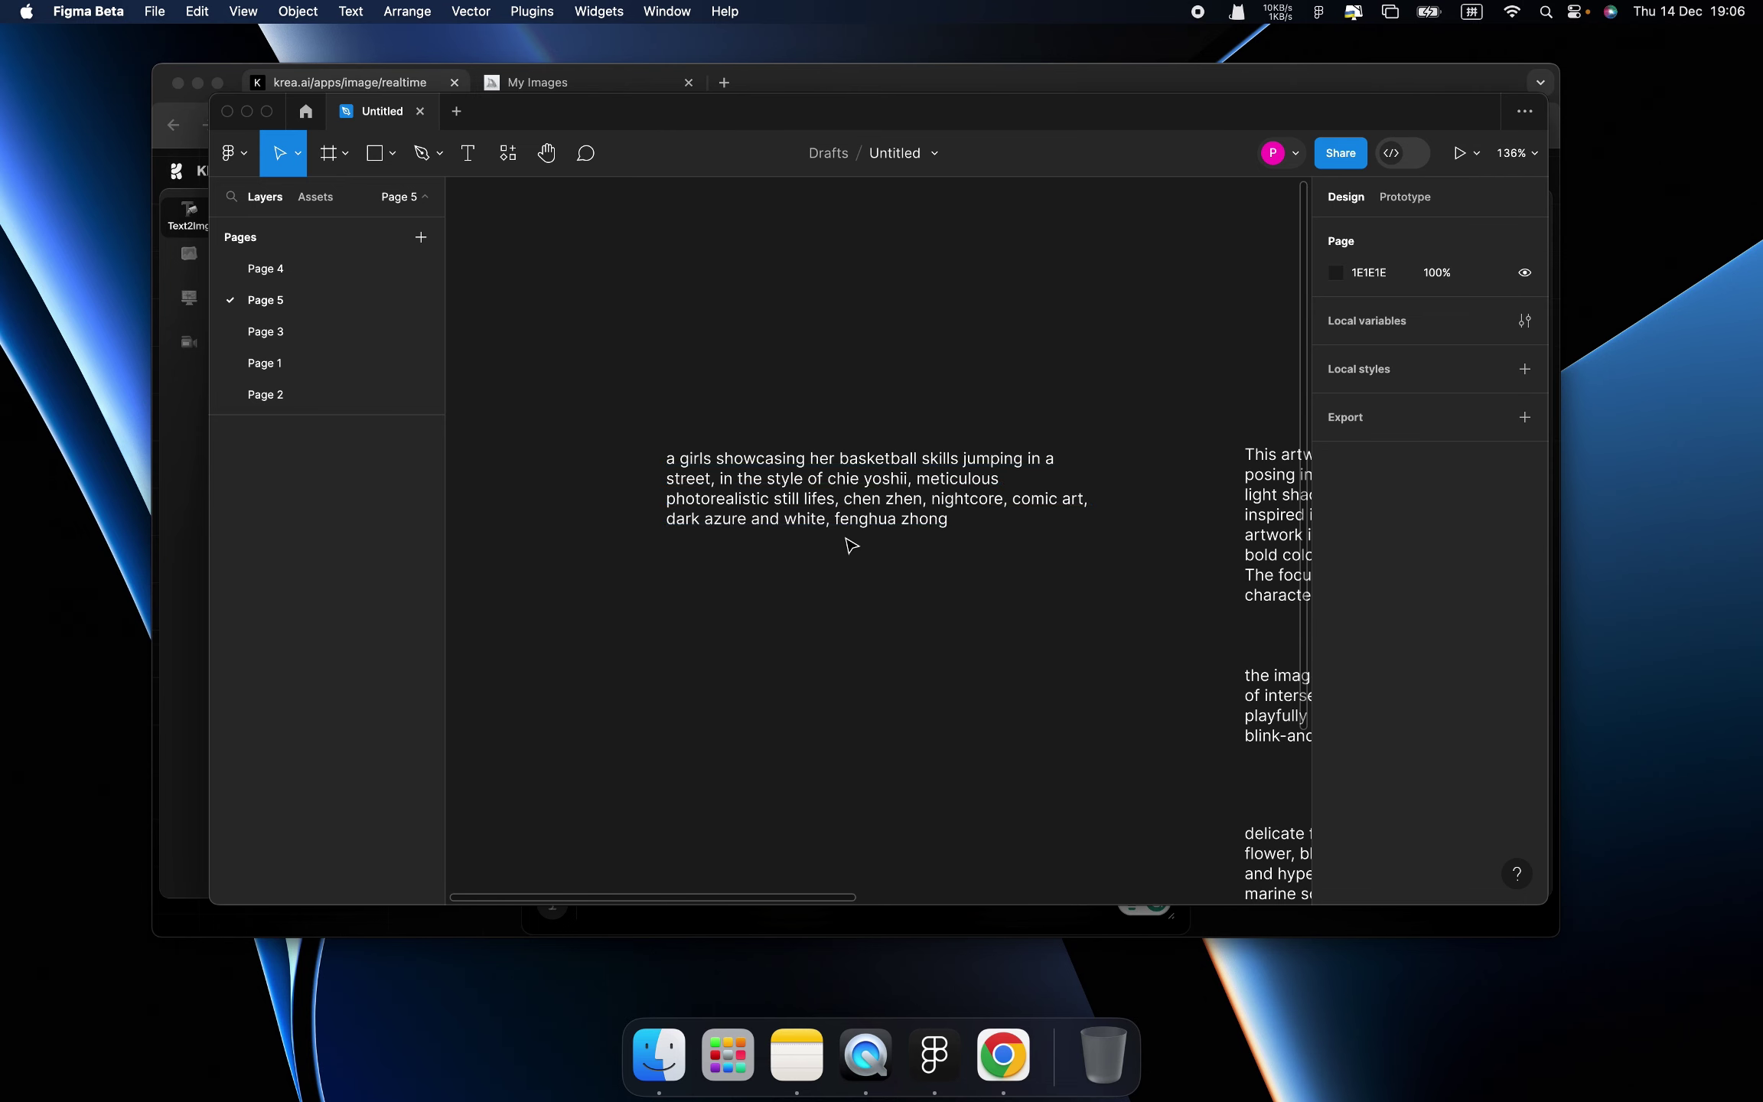
double_click(668, 497)
key("super+c")
- Move the Figma window aside so the KREA page is in front again
left_click(900, 596)
left_click_drag(807, 107, 885, 685)
left_click(1255, 489)
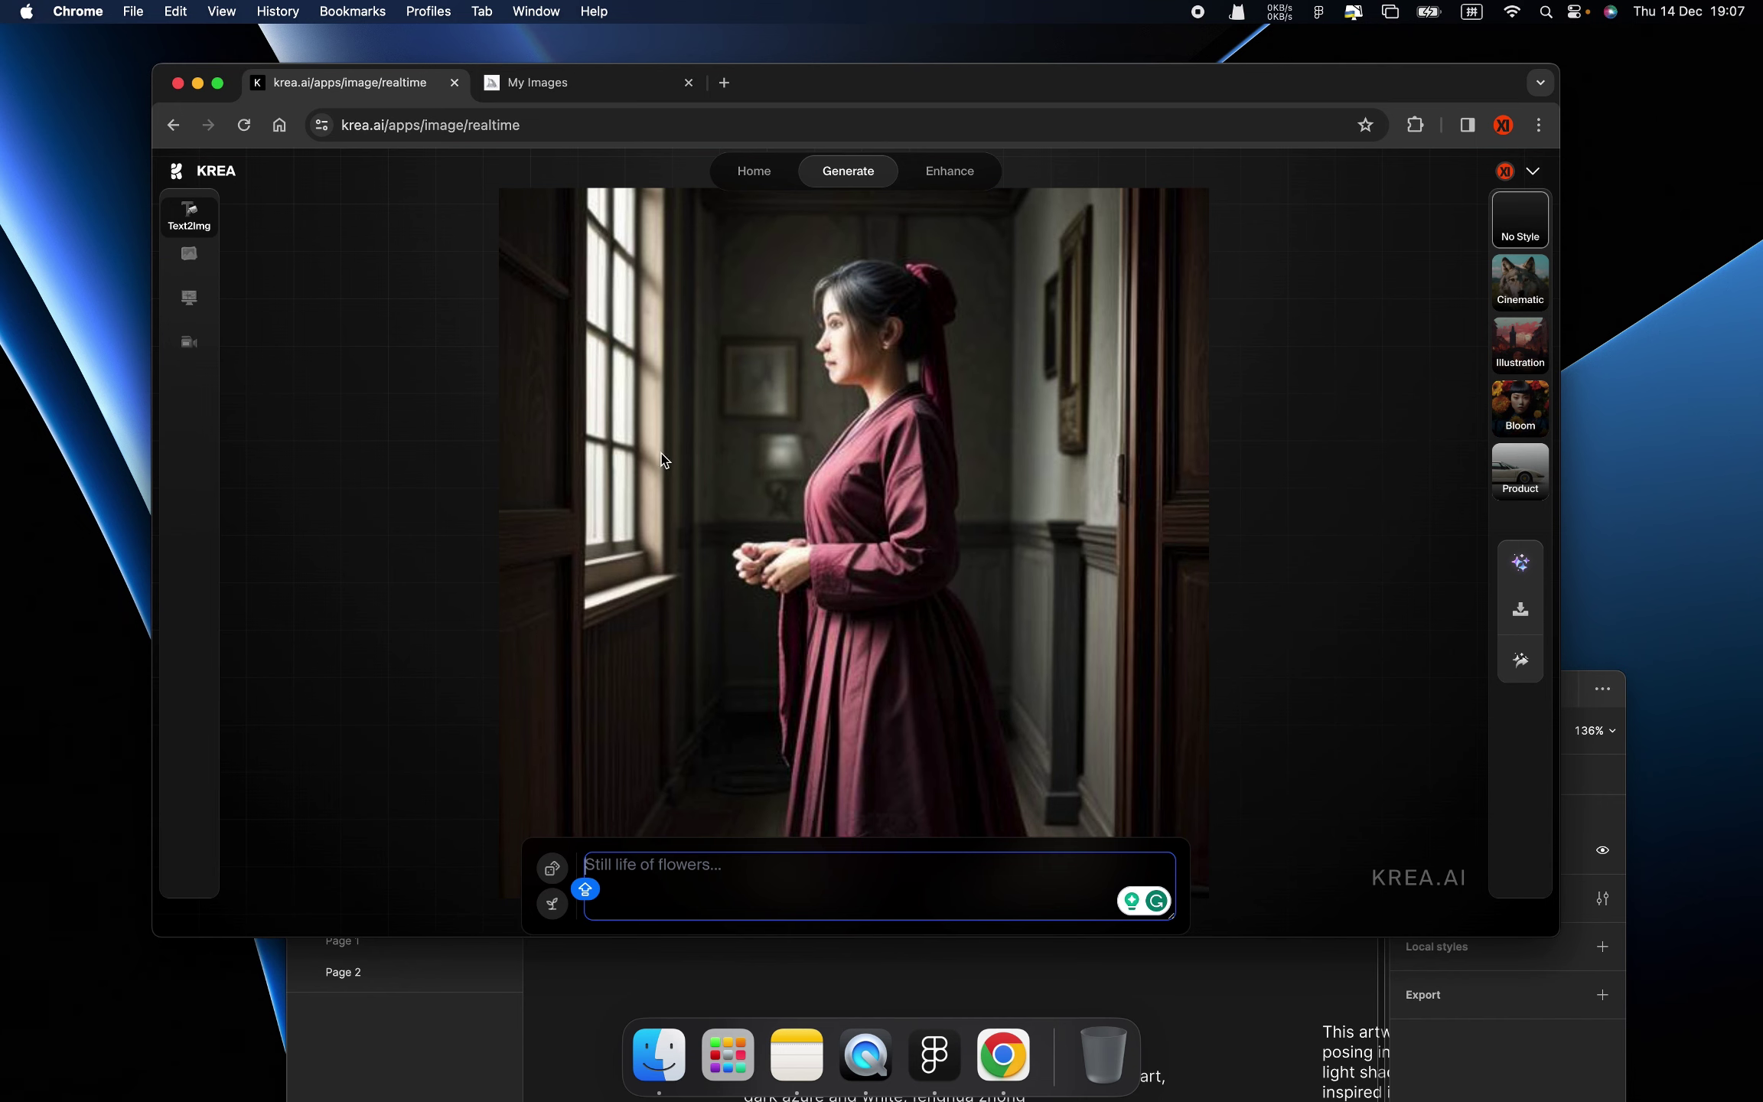
- Paste the basketball prompt into KREA to render a girl leaping down a street
key("super+v")
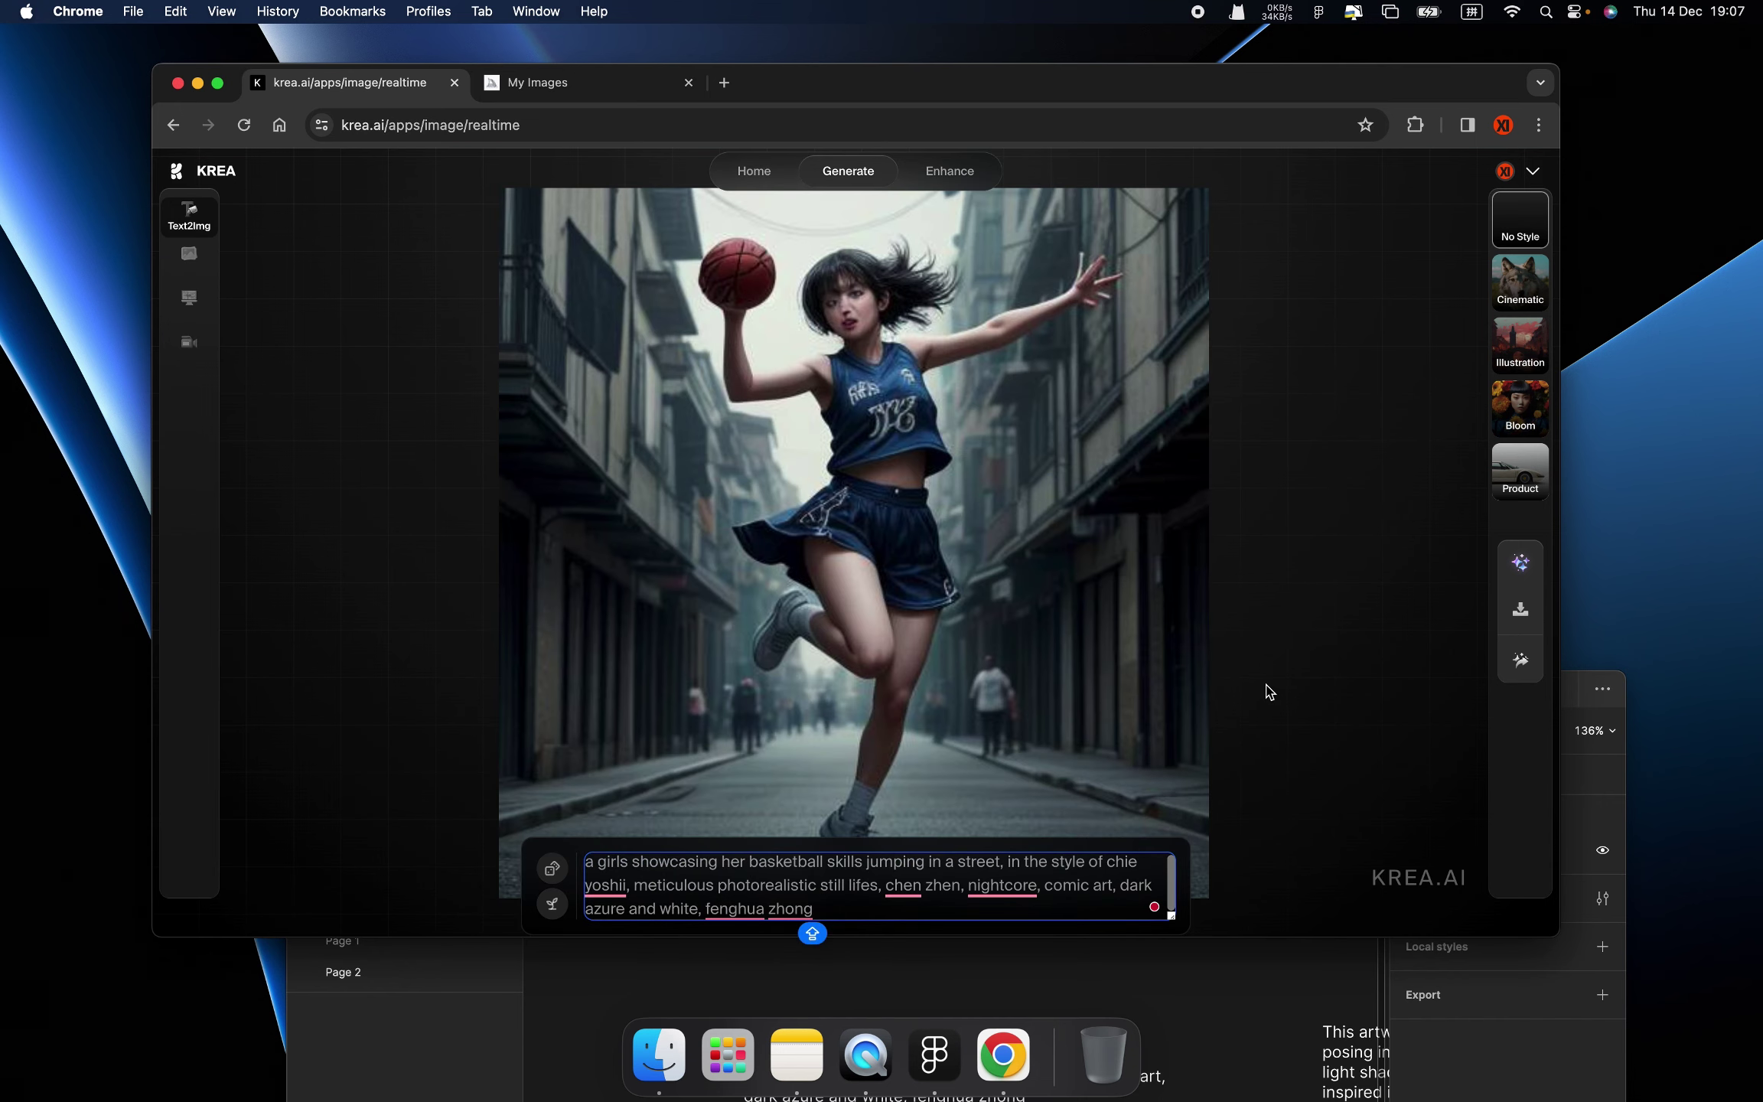
left_click(1266, 692)
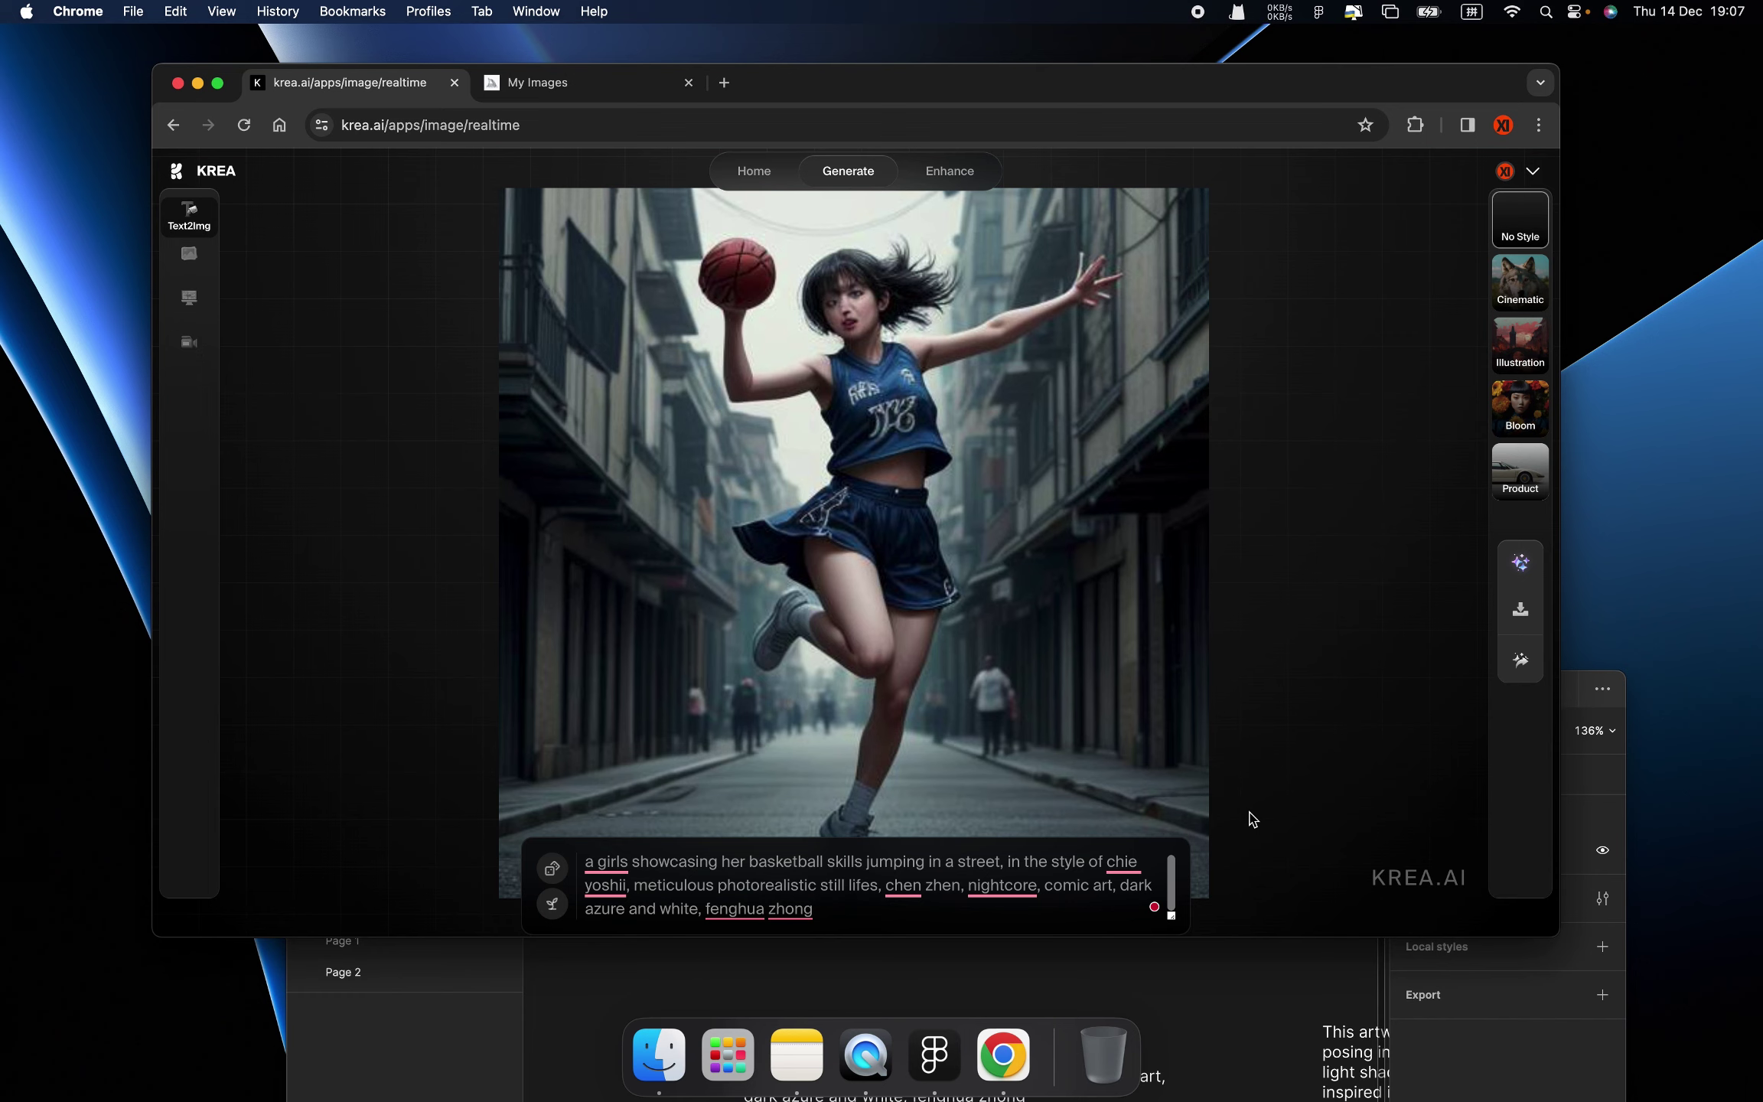
- Cycle new random seeds and Quick Enhance the basketball-girl variations
left_click(551, 906)
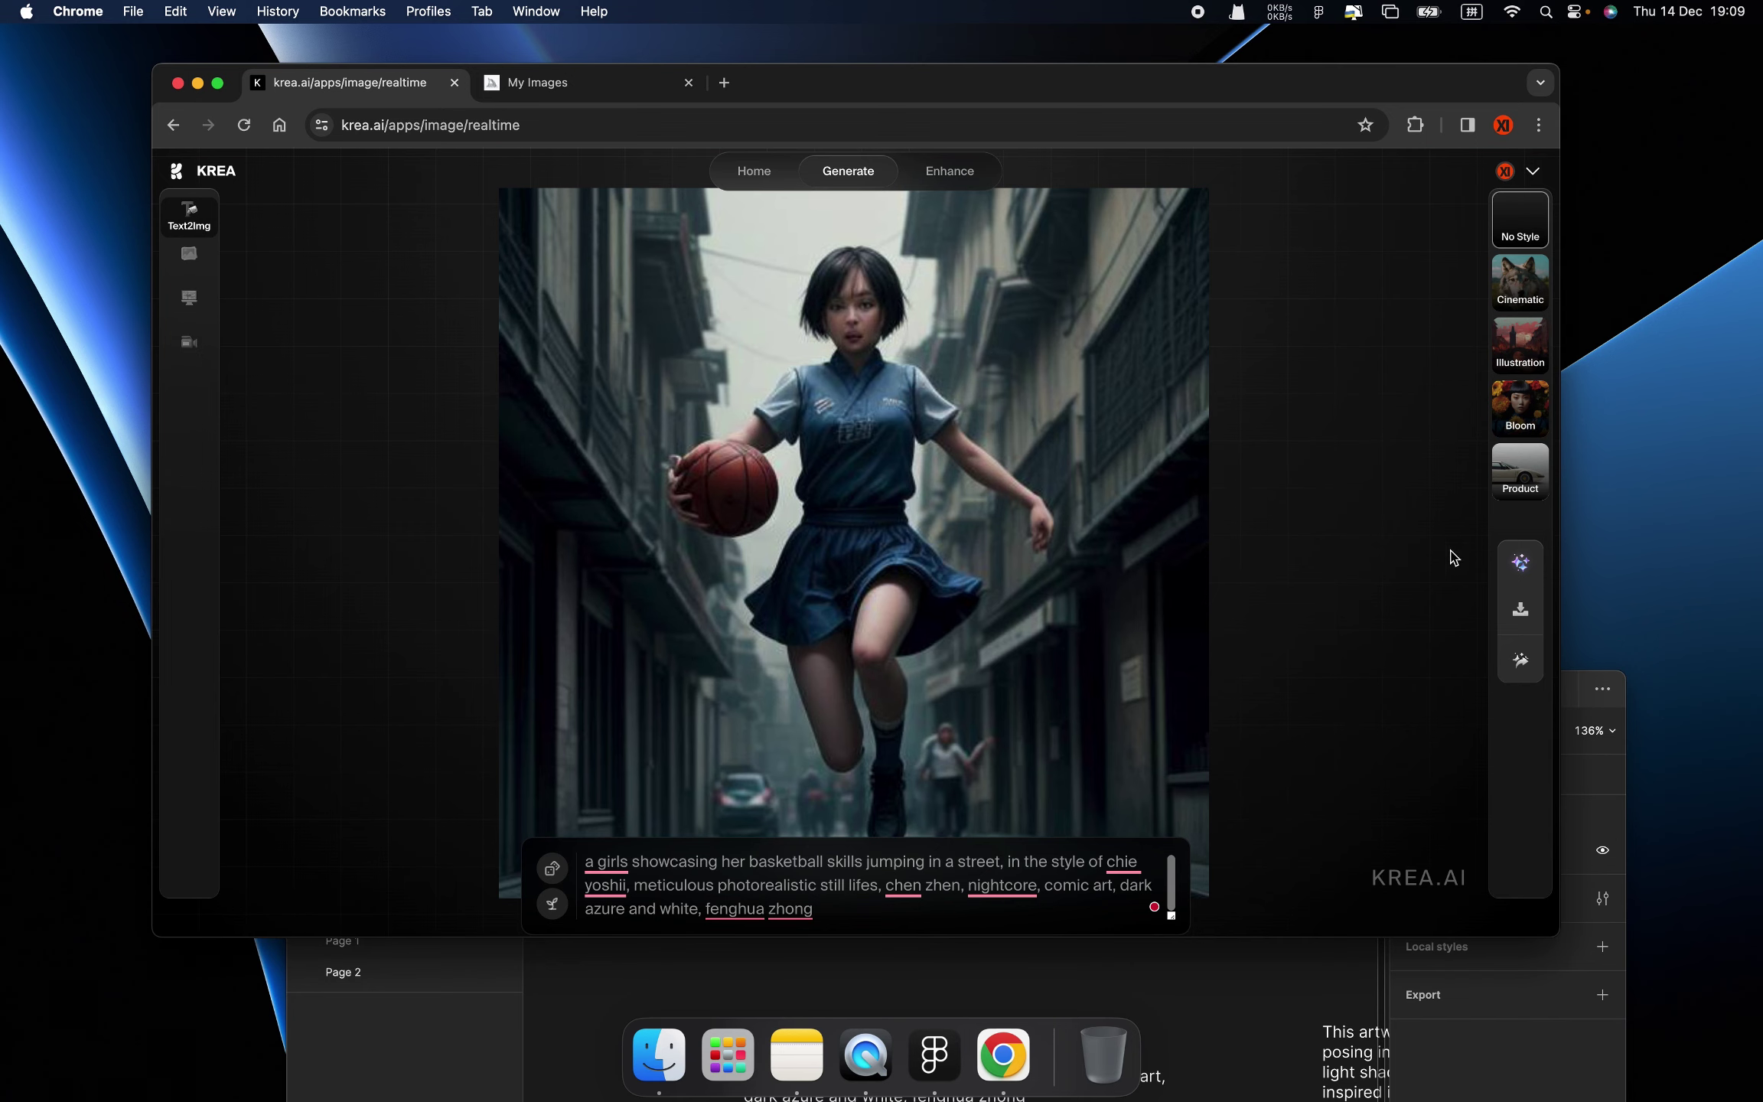
left_click(1520, 566)
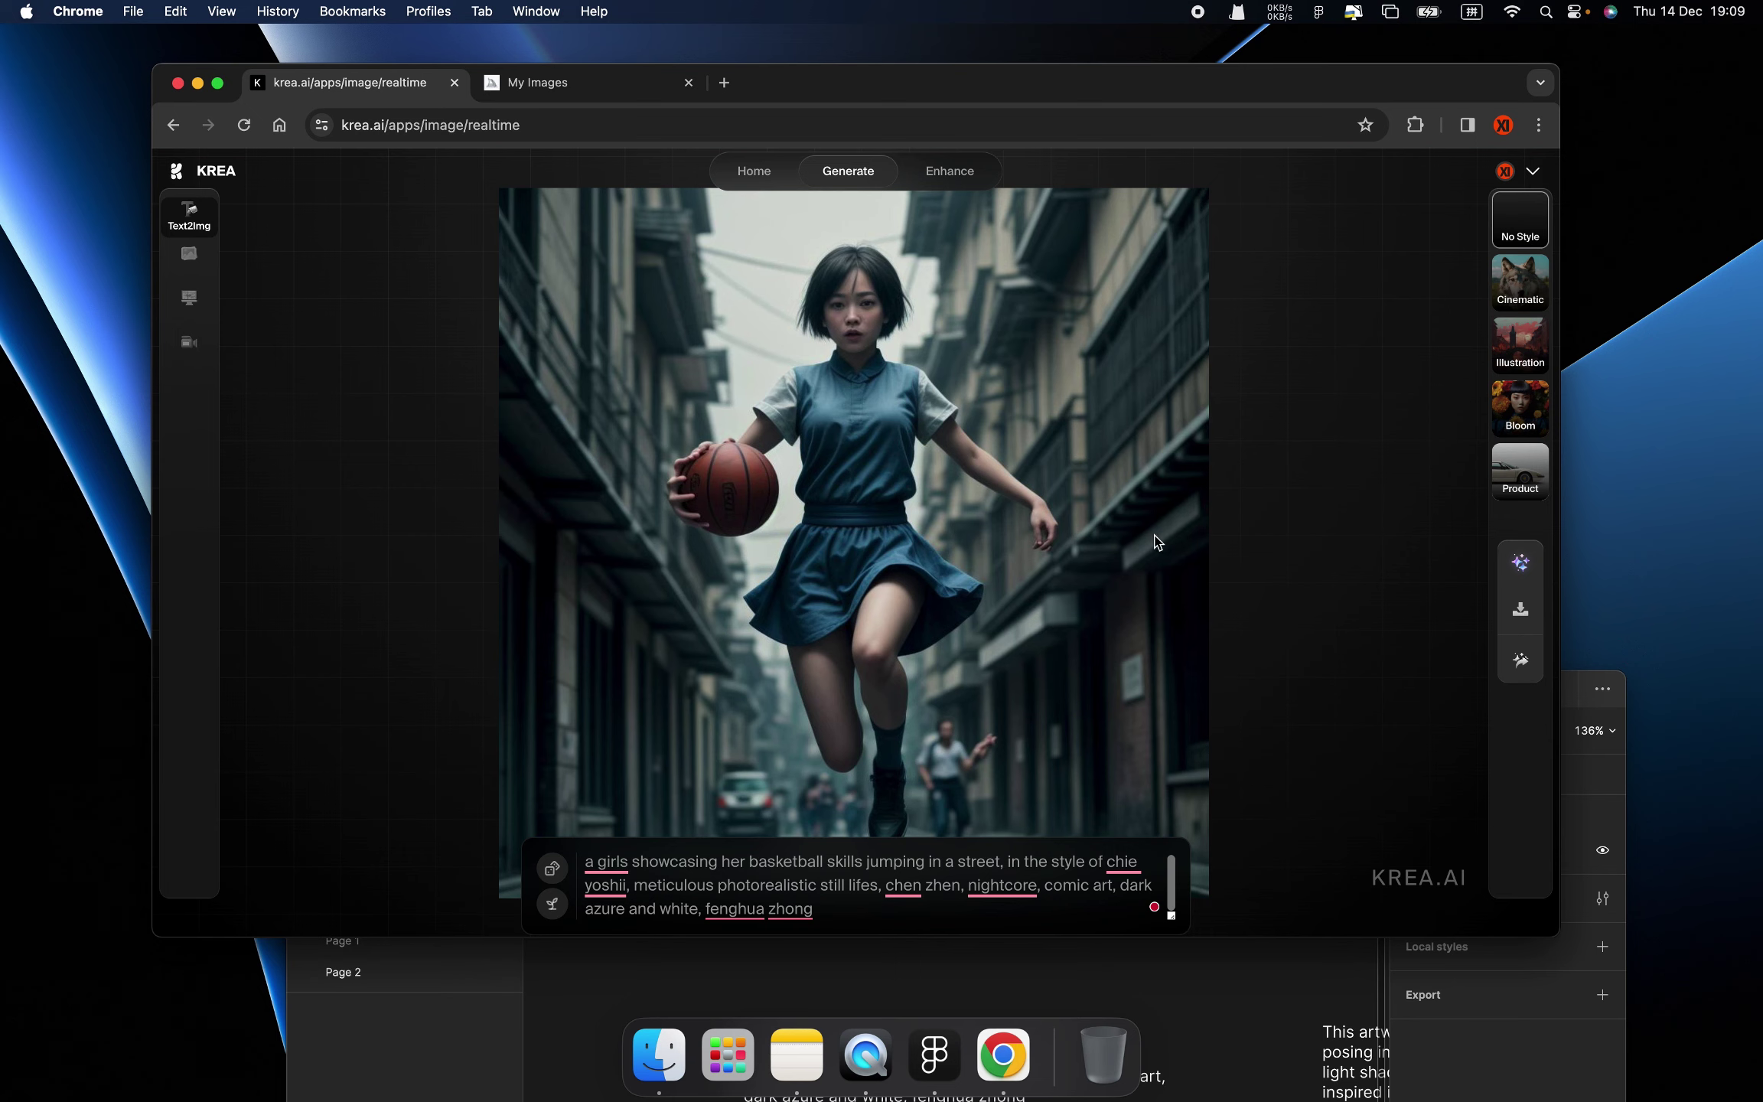
left_click(554, 911)
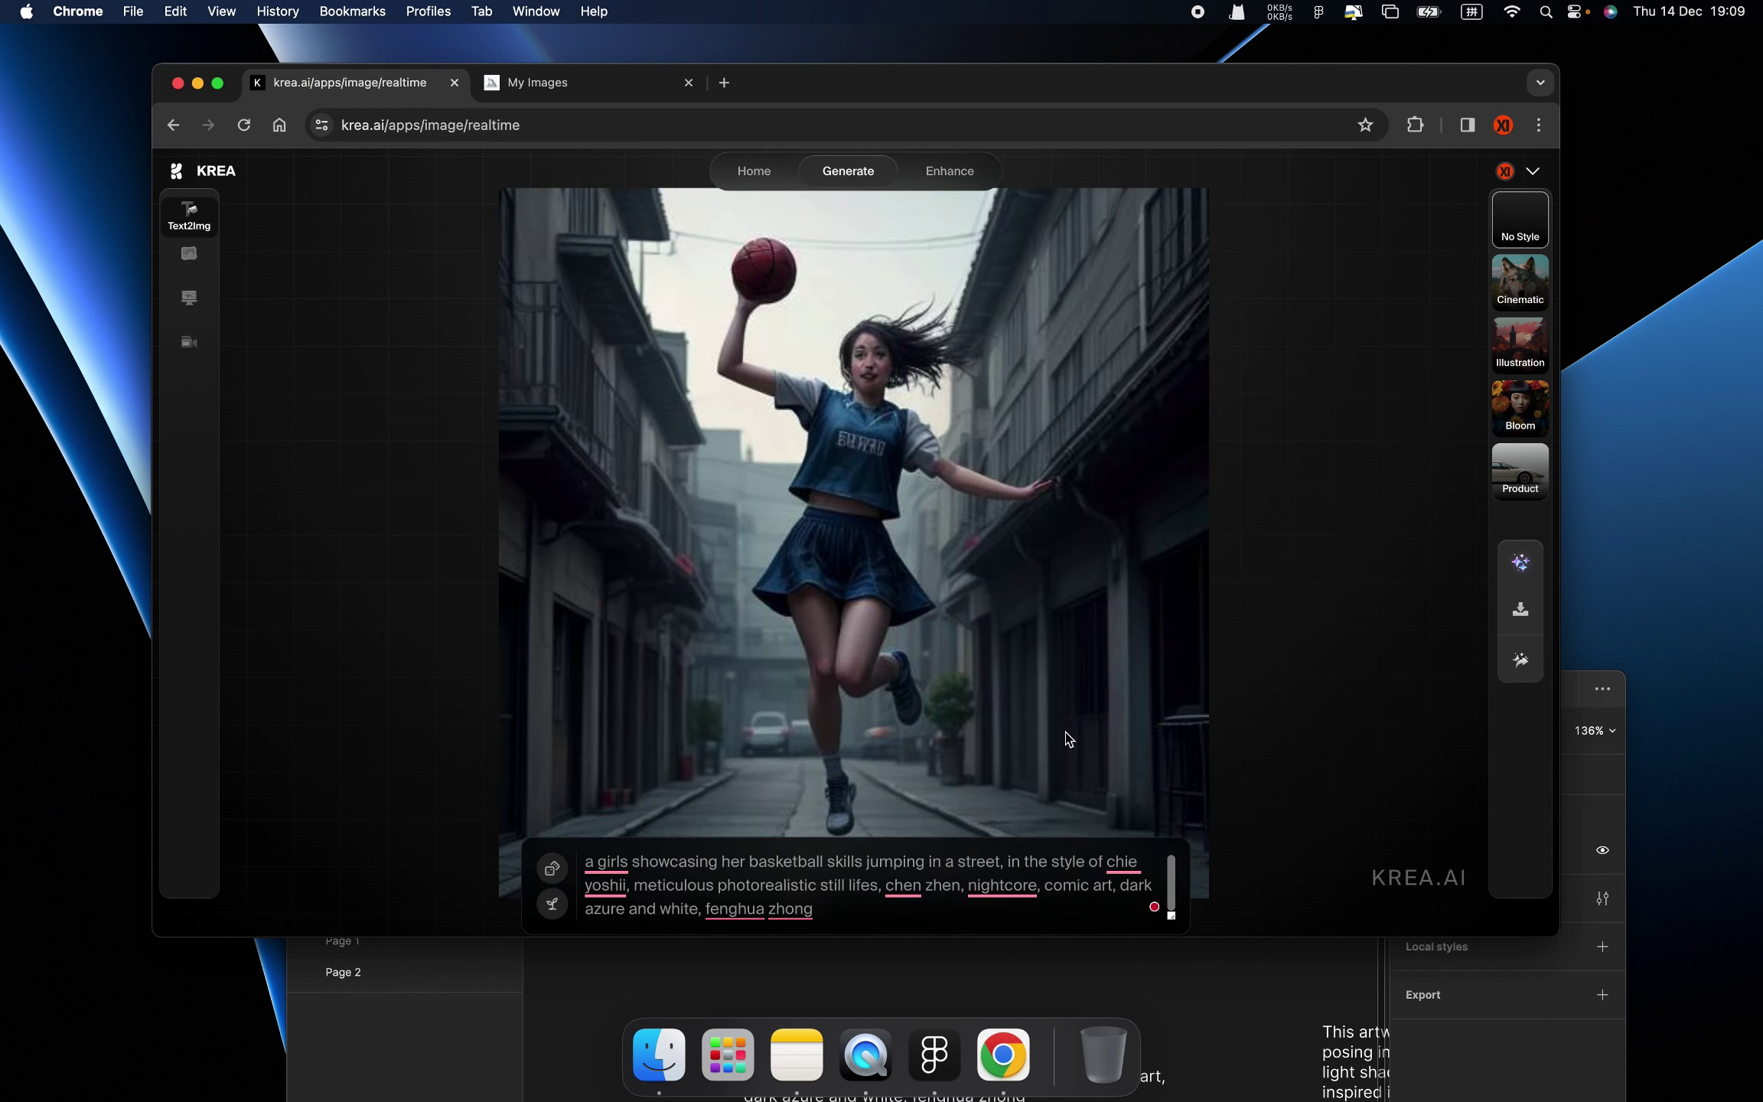
left_click(1520, 562)
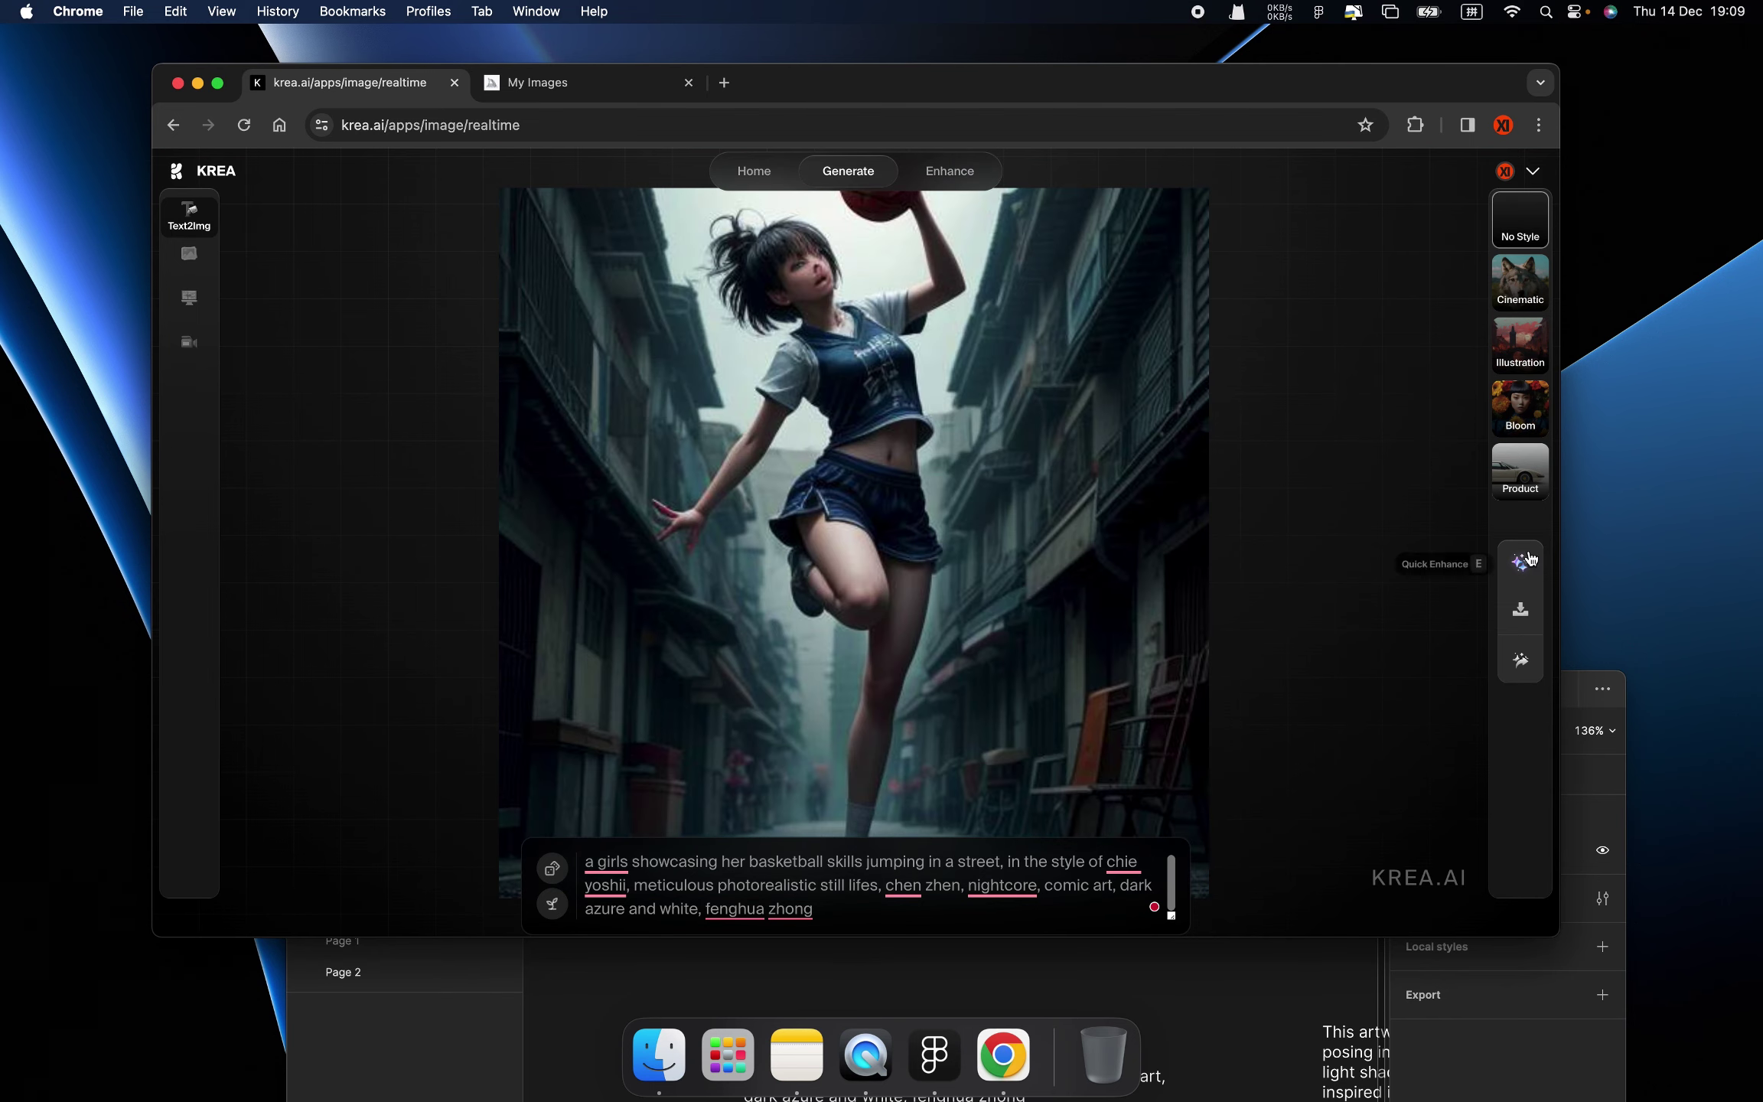
left_click(1521, 562)
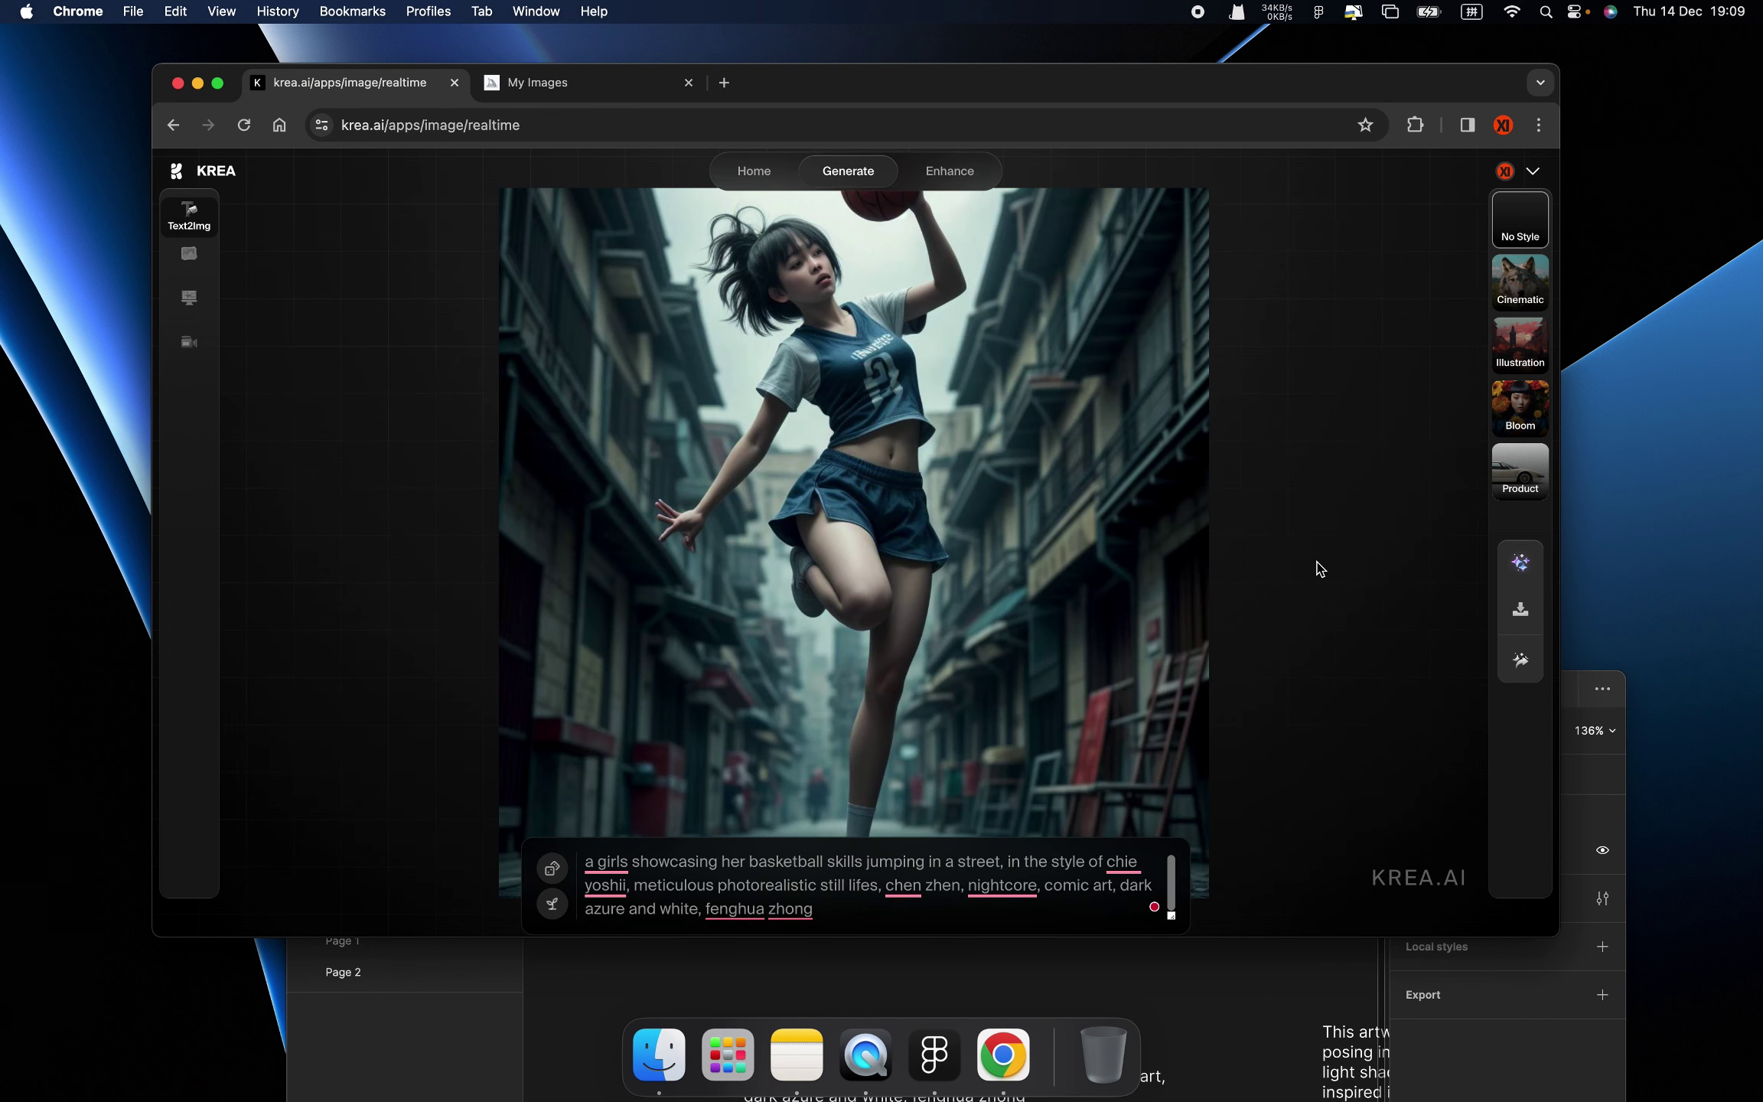
- Reroll one more basketball-girl variation, enhance it, and download it as a PNG
left_click(554, 906)
left_click(1521, 564)
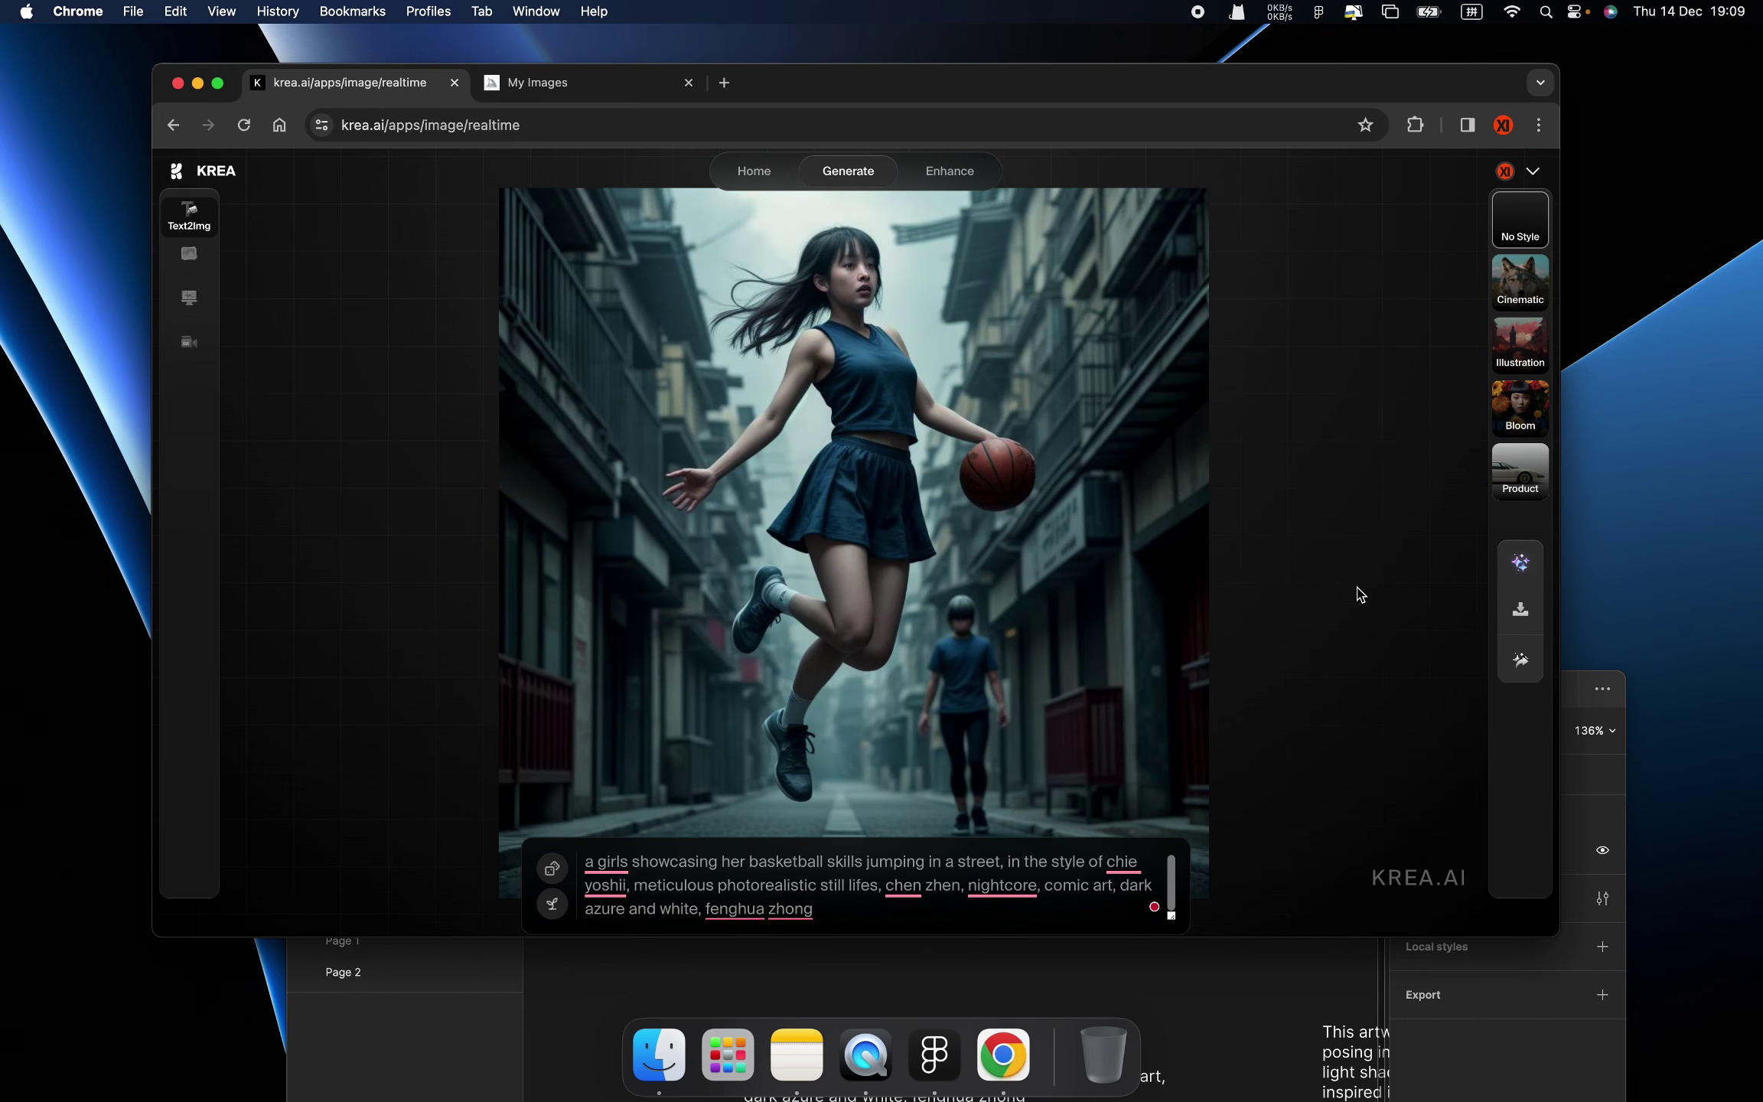
left_click(1523, 619)
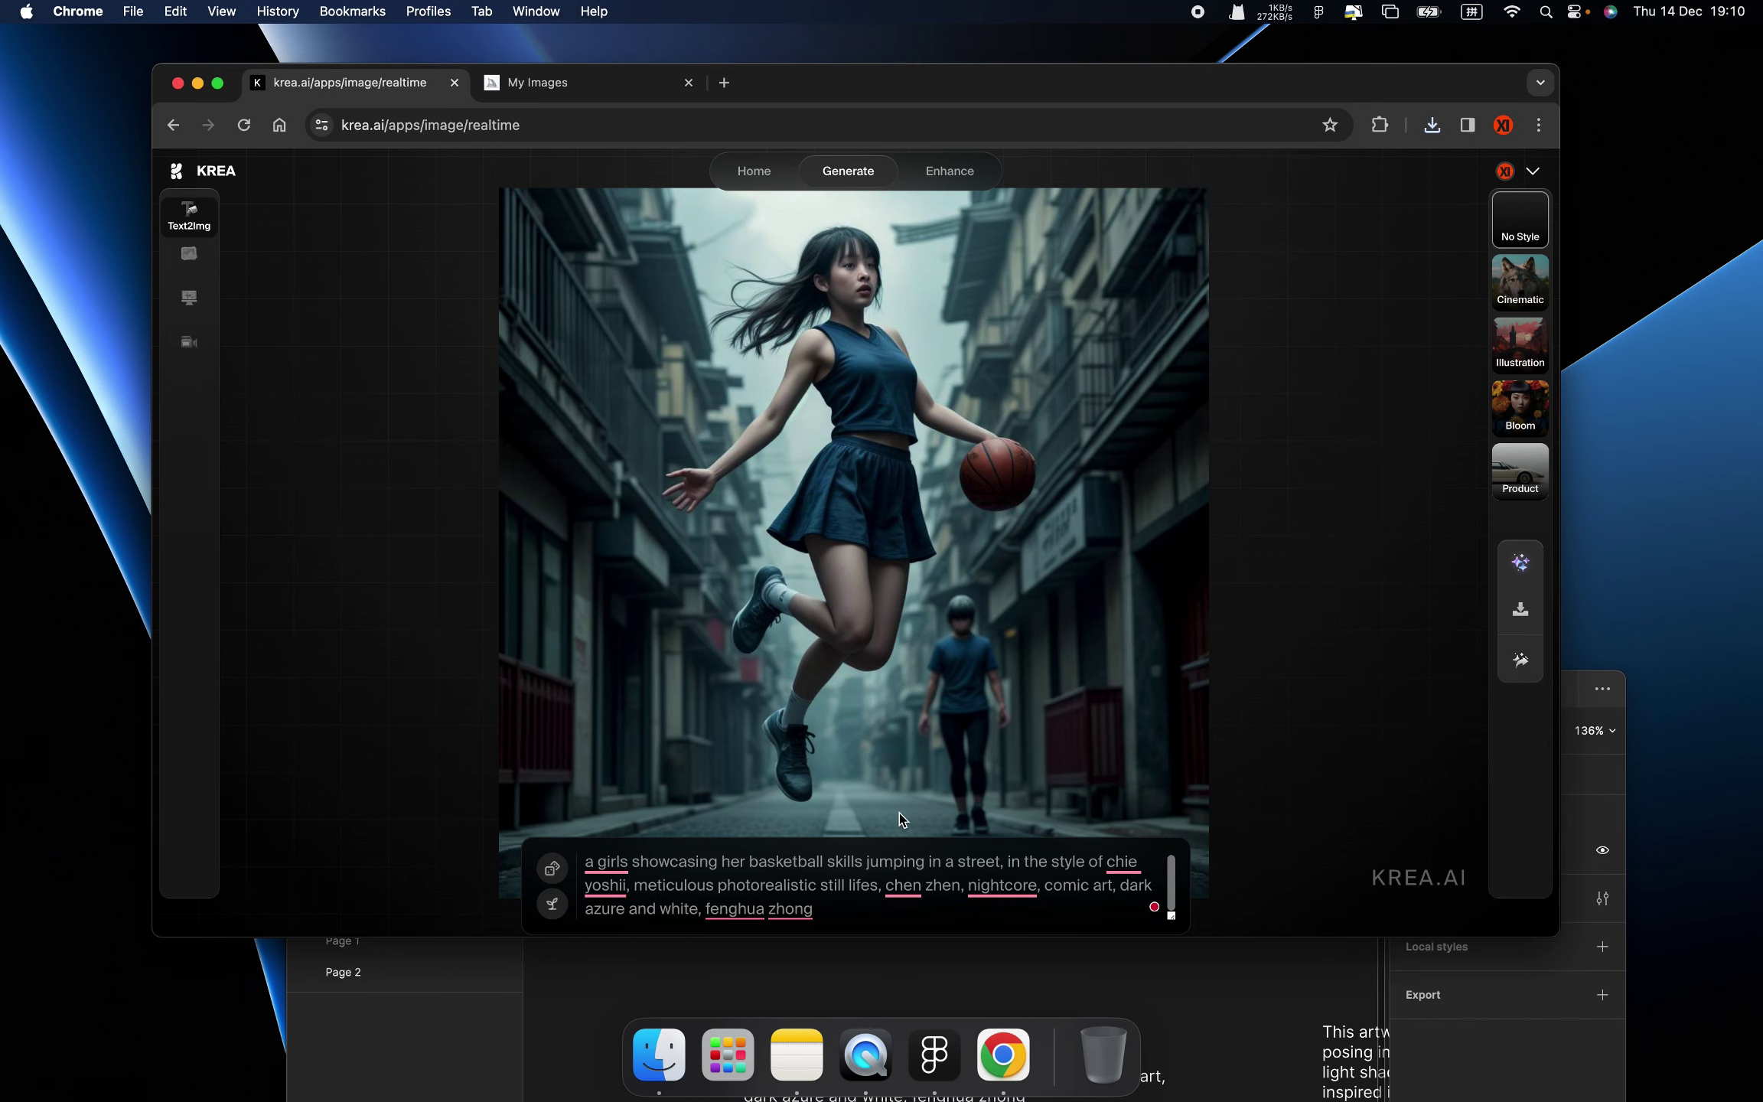
- Select the 'This artwork features…' woman-in-a-suit description in the Figma prompts file
left_click(1022, 968)
left_click_drag(983, 697, 974, 283)
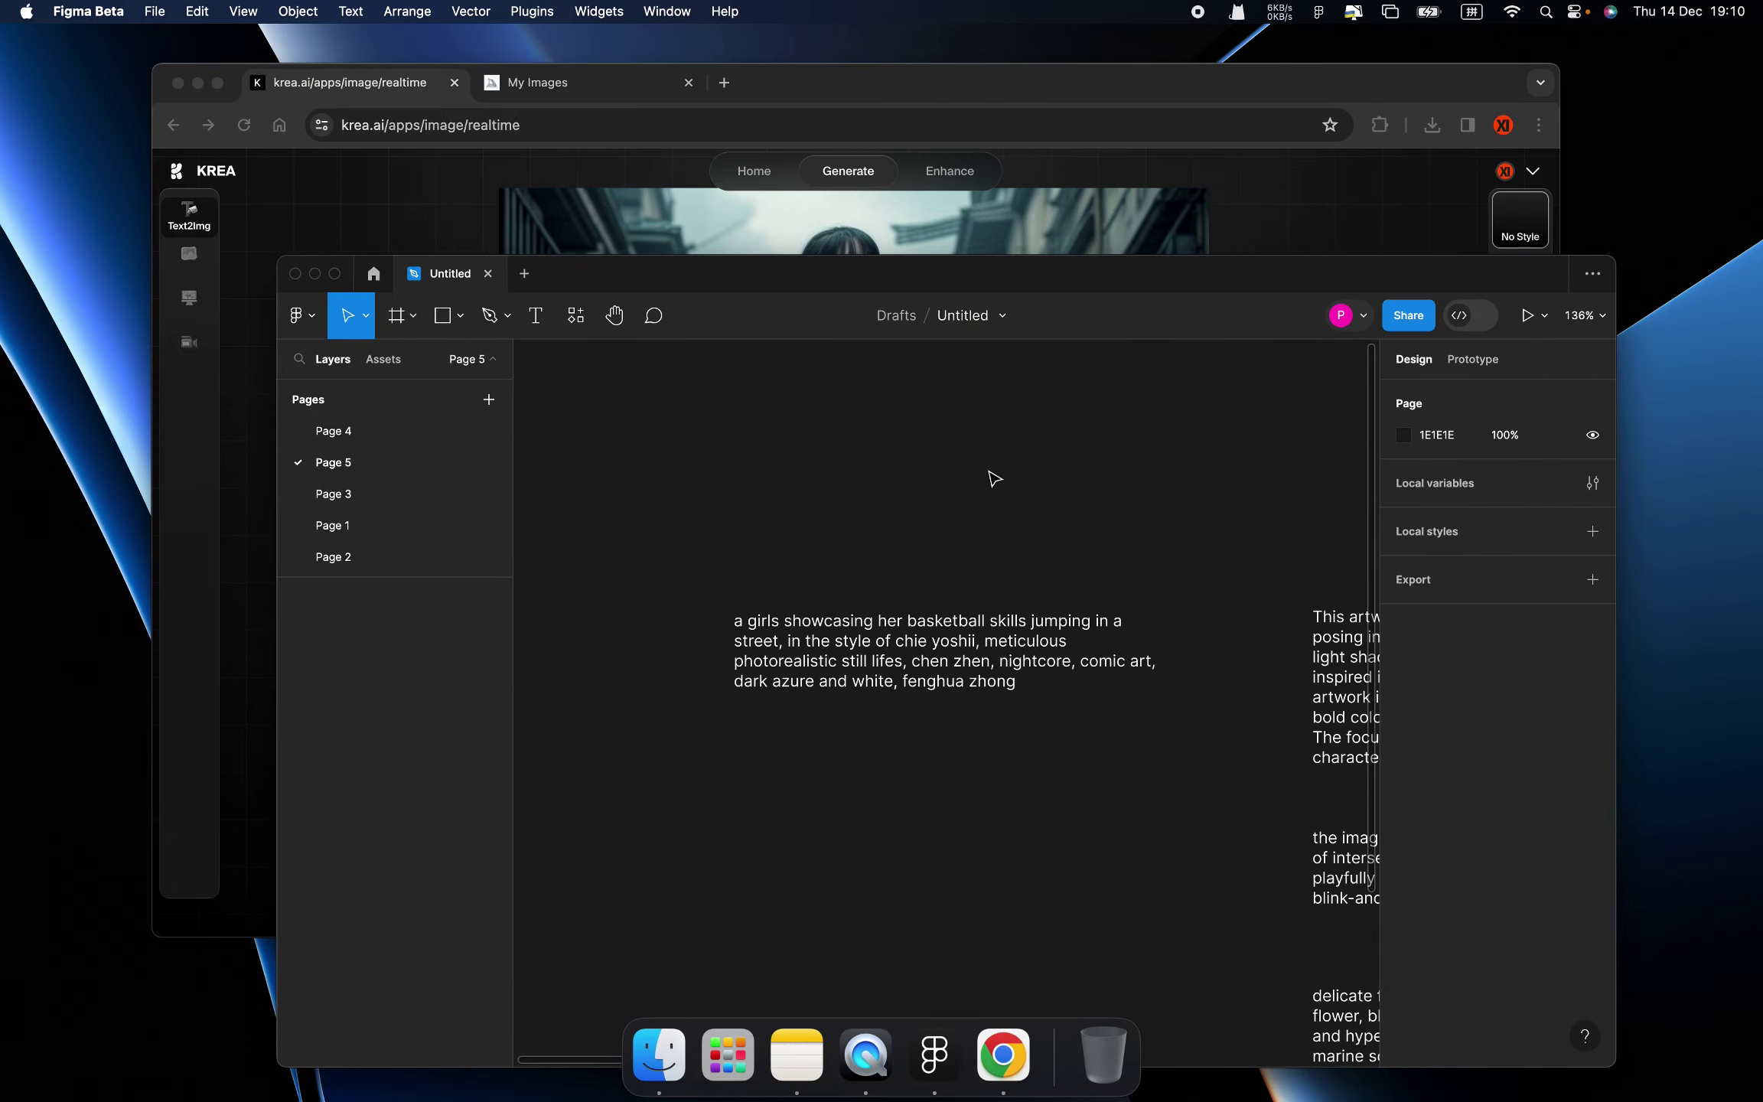
scroll(969, 605, "right", 5)
left_click(969, 605)
scroll(991, 581, "up", 5)
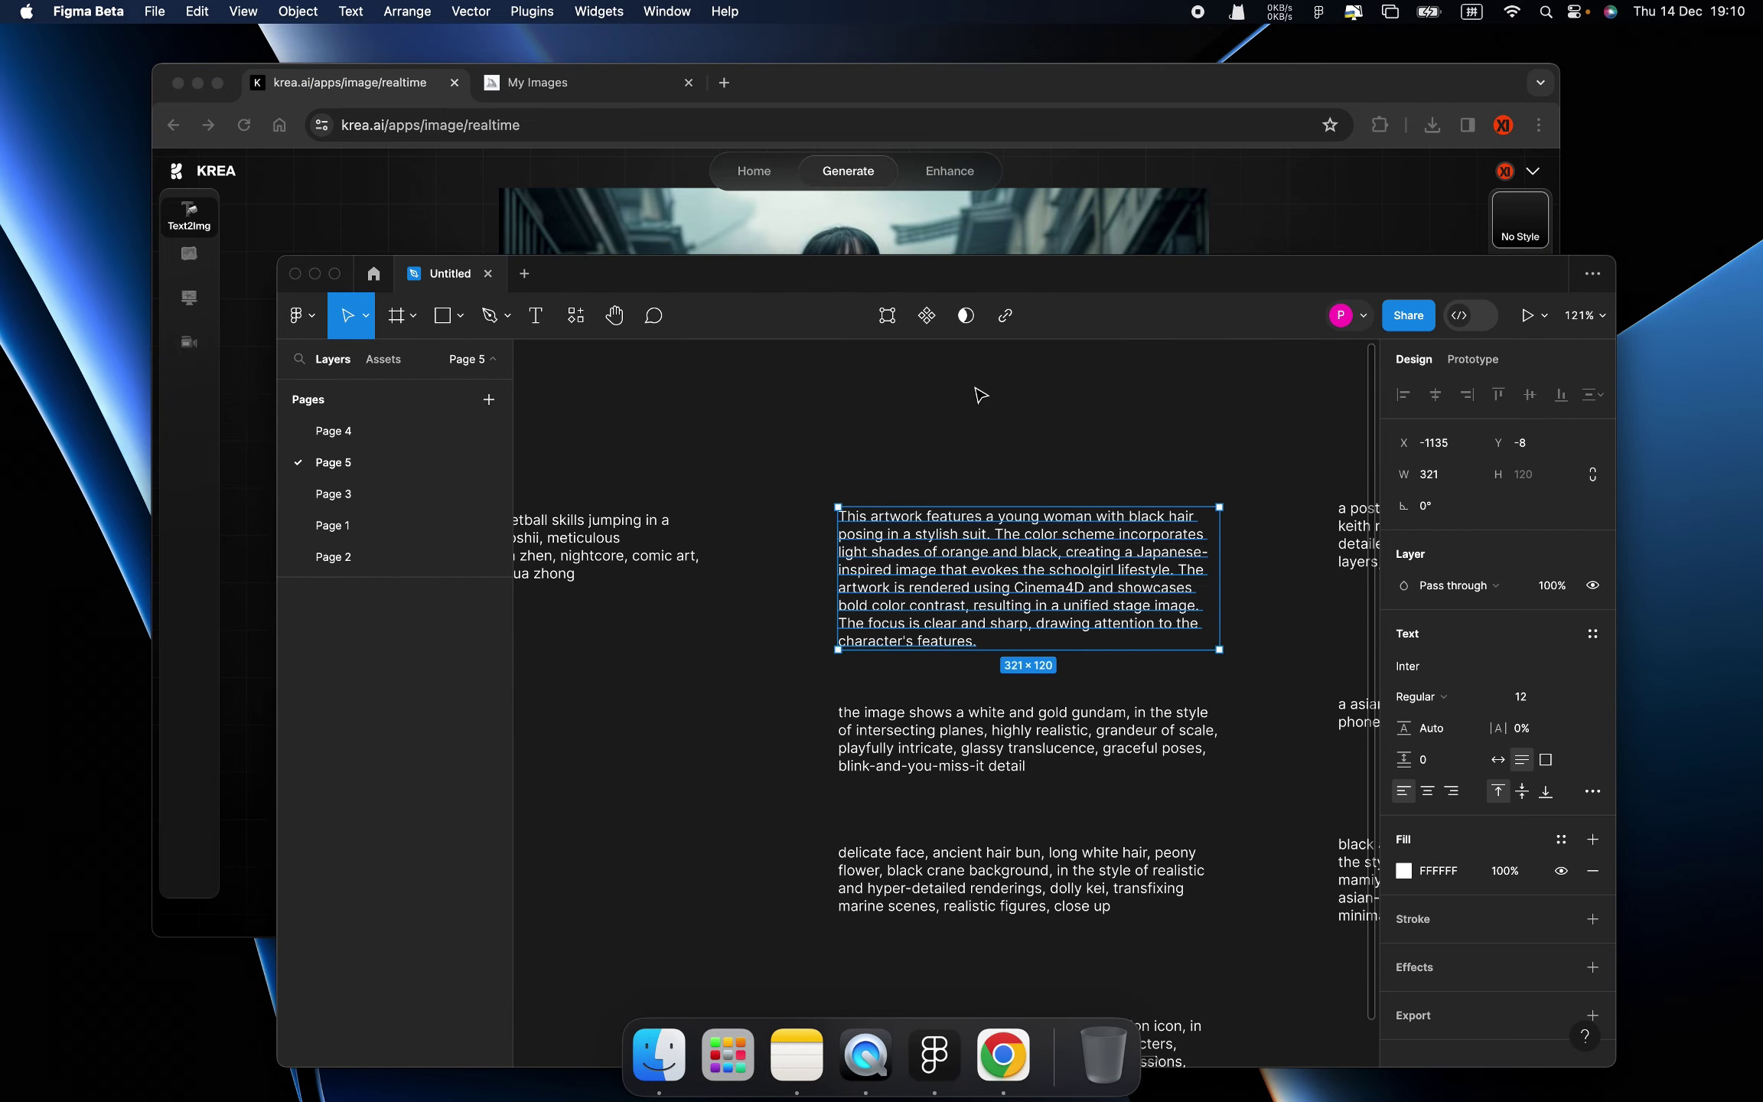
- Make the suit description KREA's prompt, then enhance and download the portrait
left_click(950, 214)
key("super+a")
key("super+v")
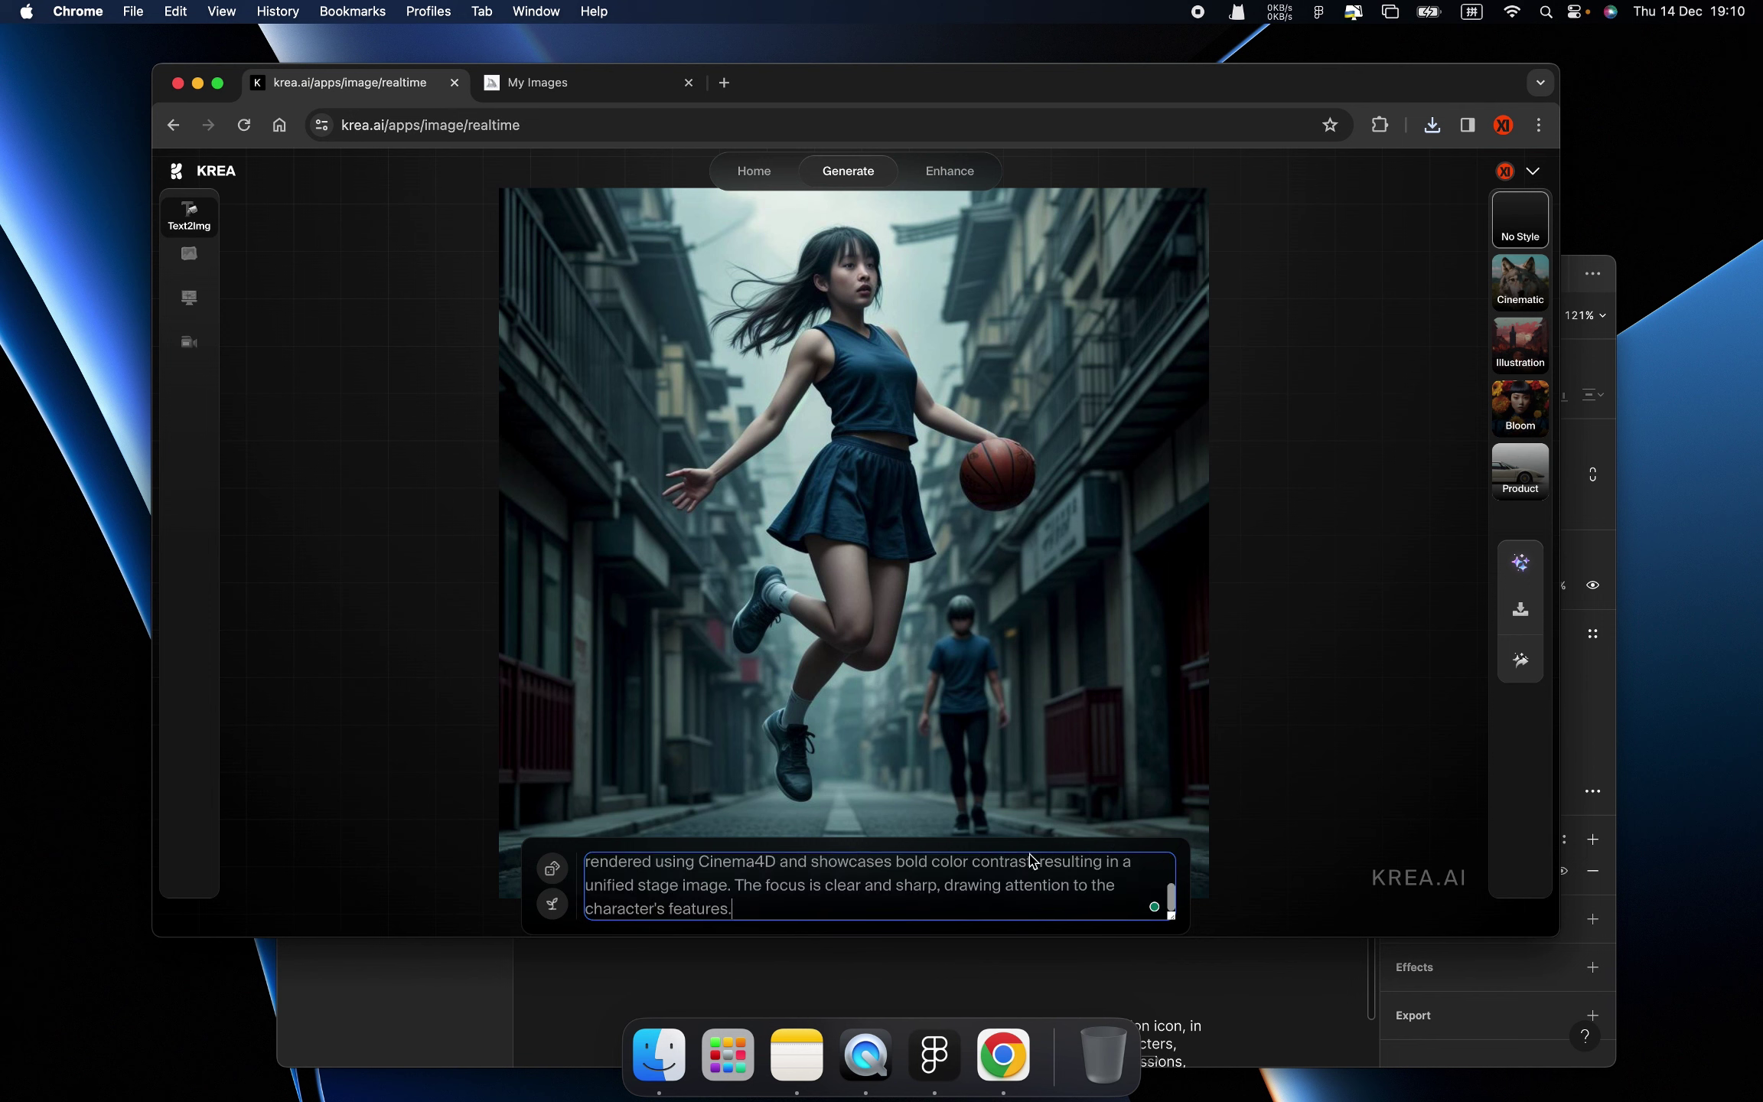
left_click(1261, 719)
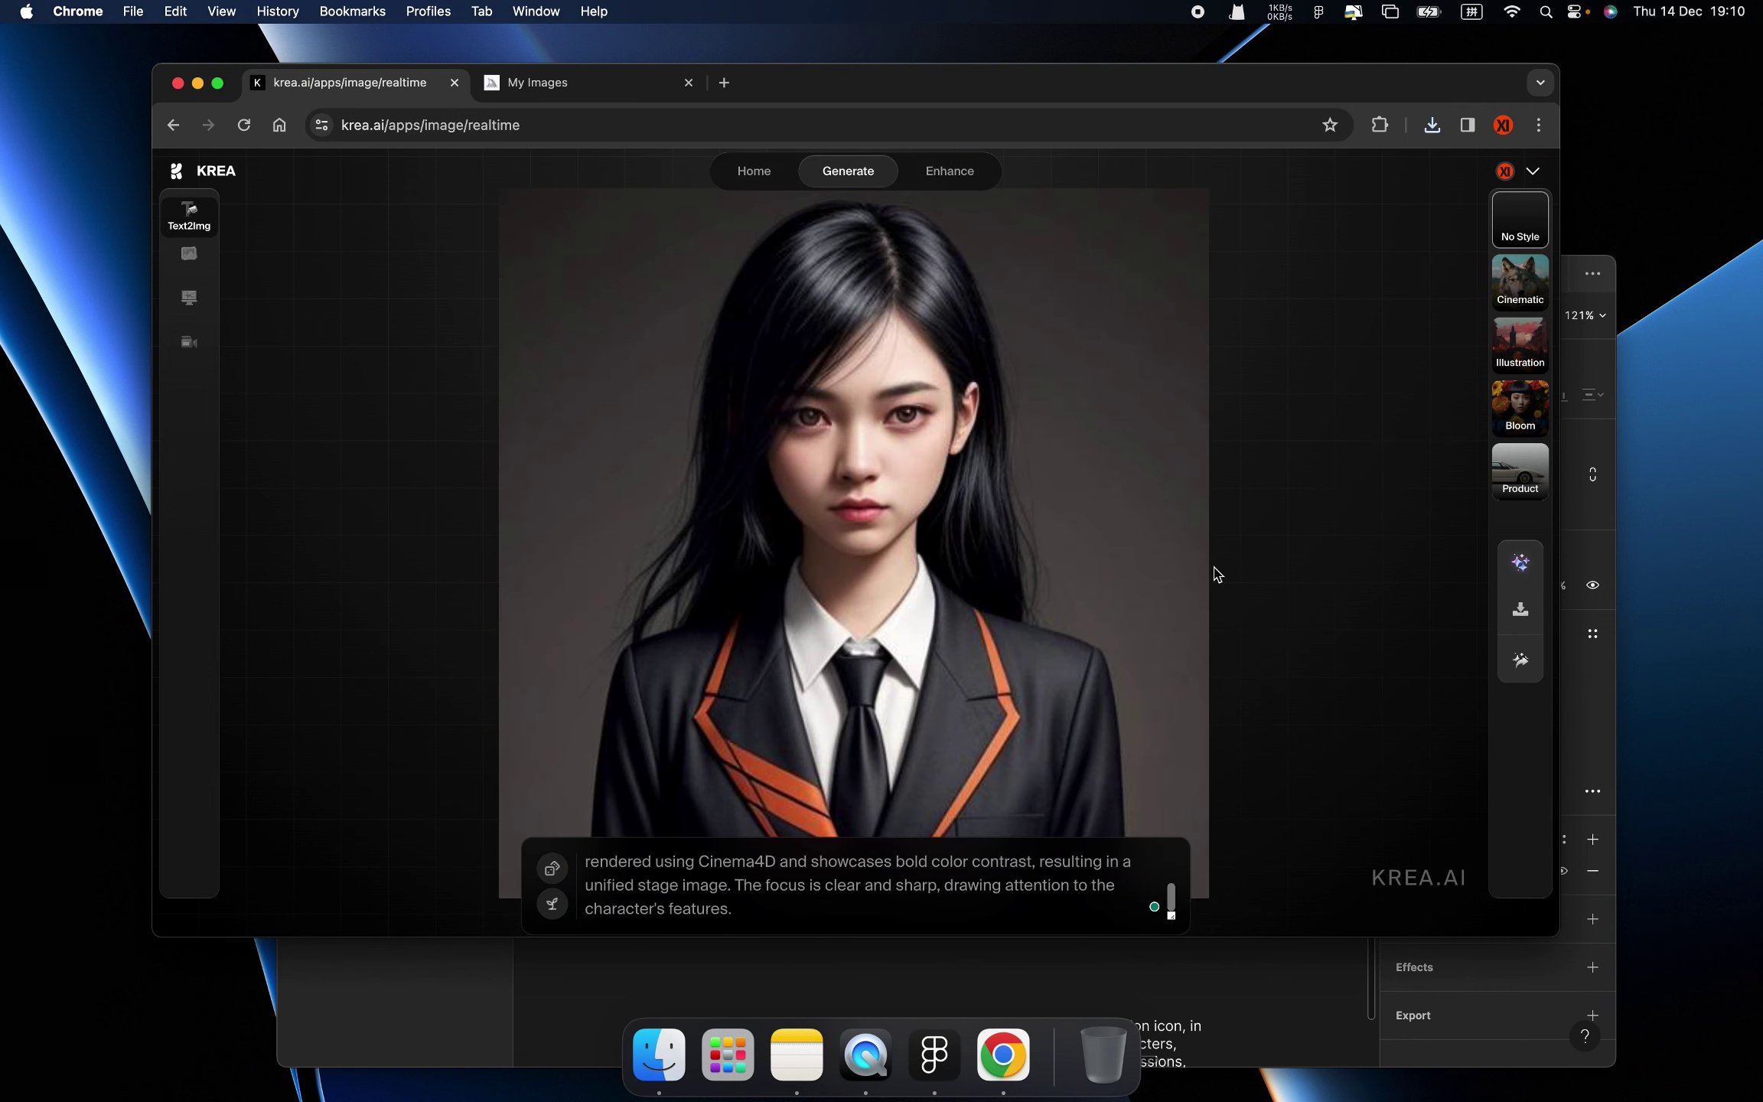
left_click(1520, 562)
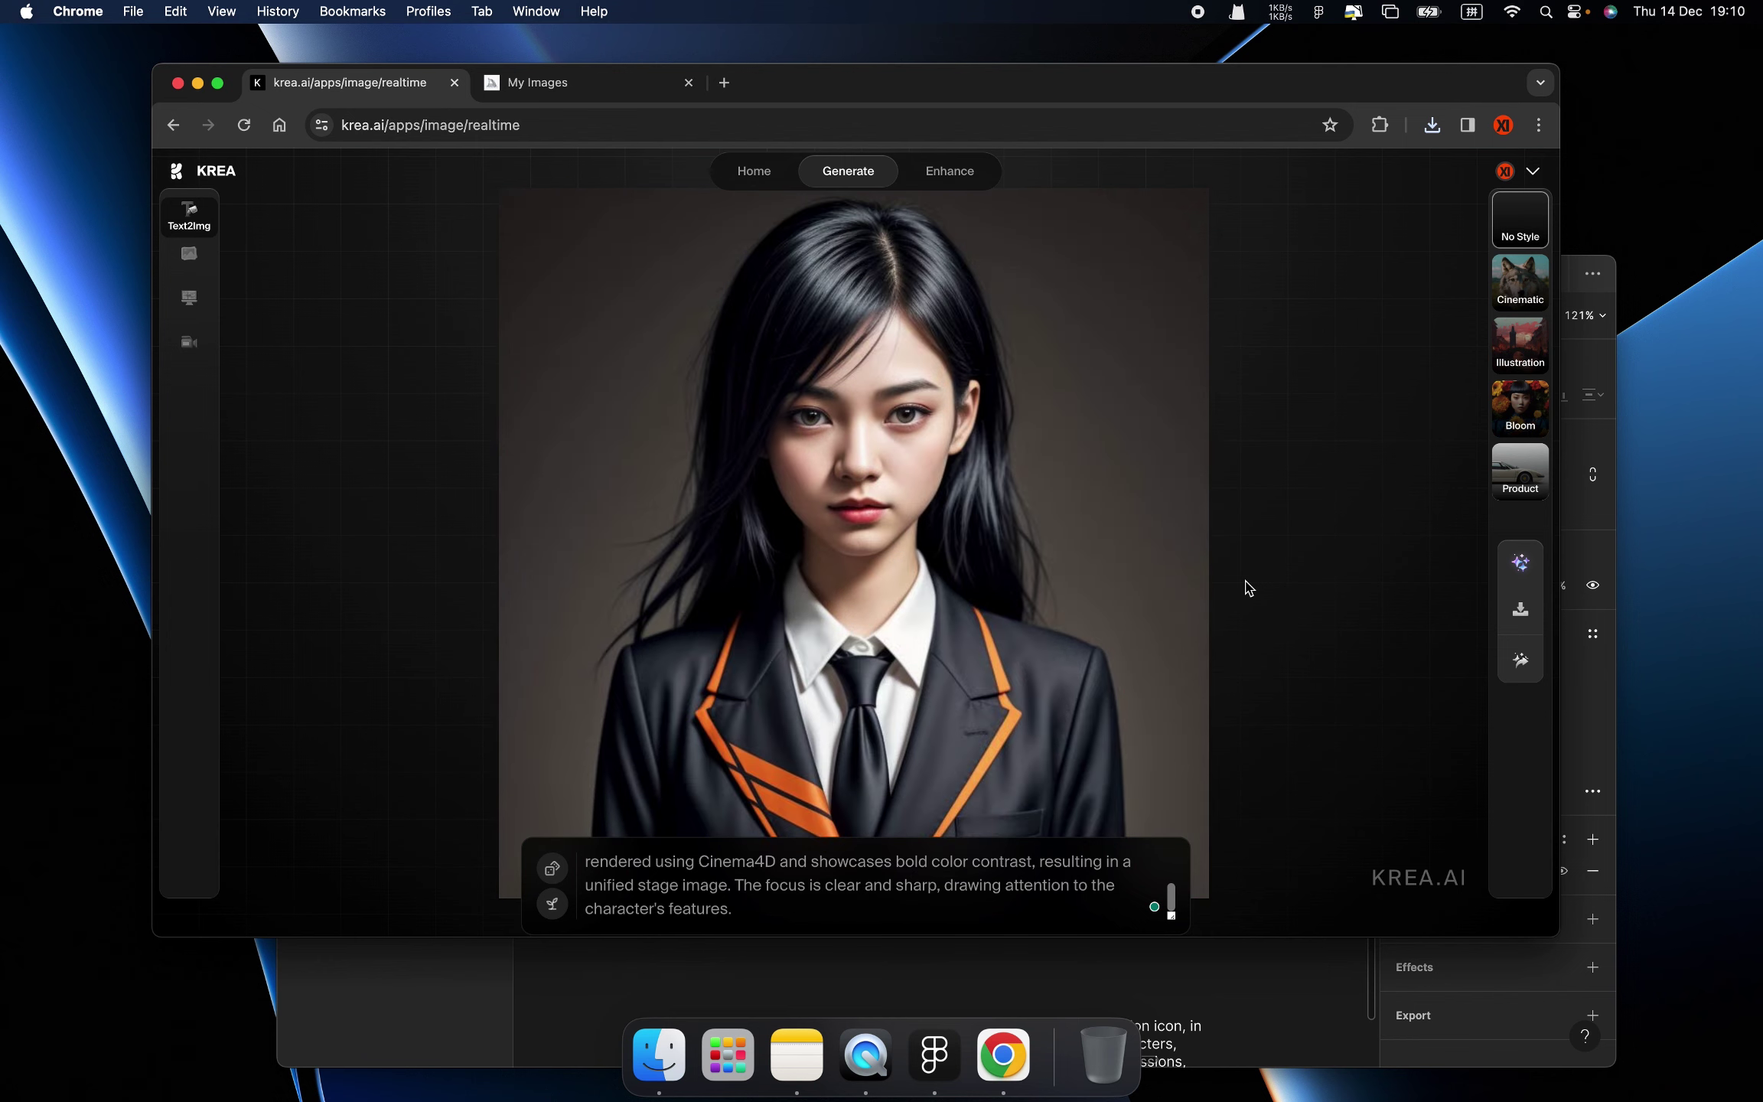
left_click(1521, 608)
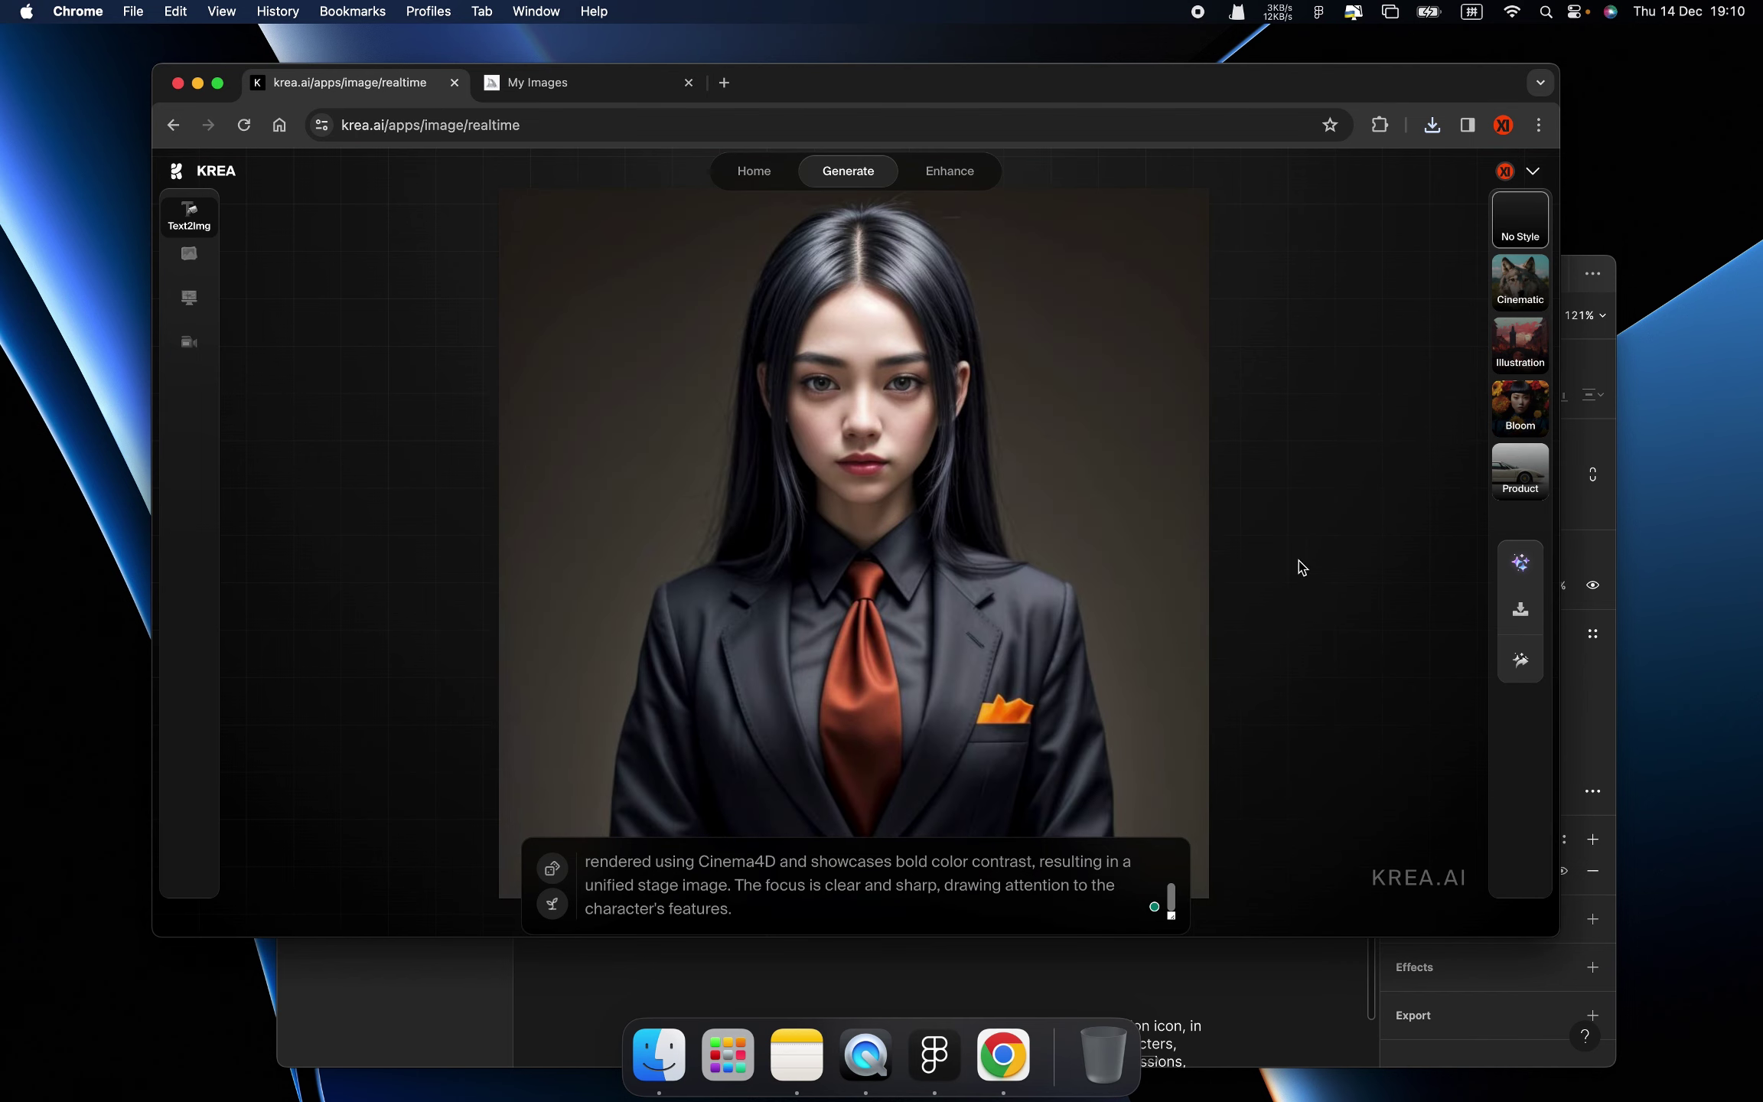
- Restyle the portrait as Illustration and enhance it; the gundam prompt is picked in Figma
left_click(1519, 345)
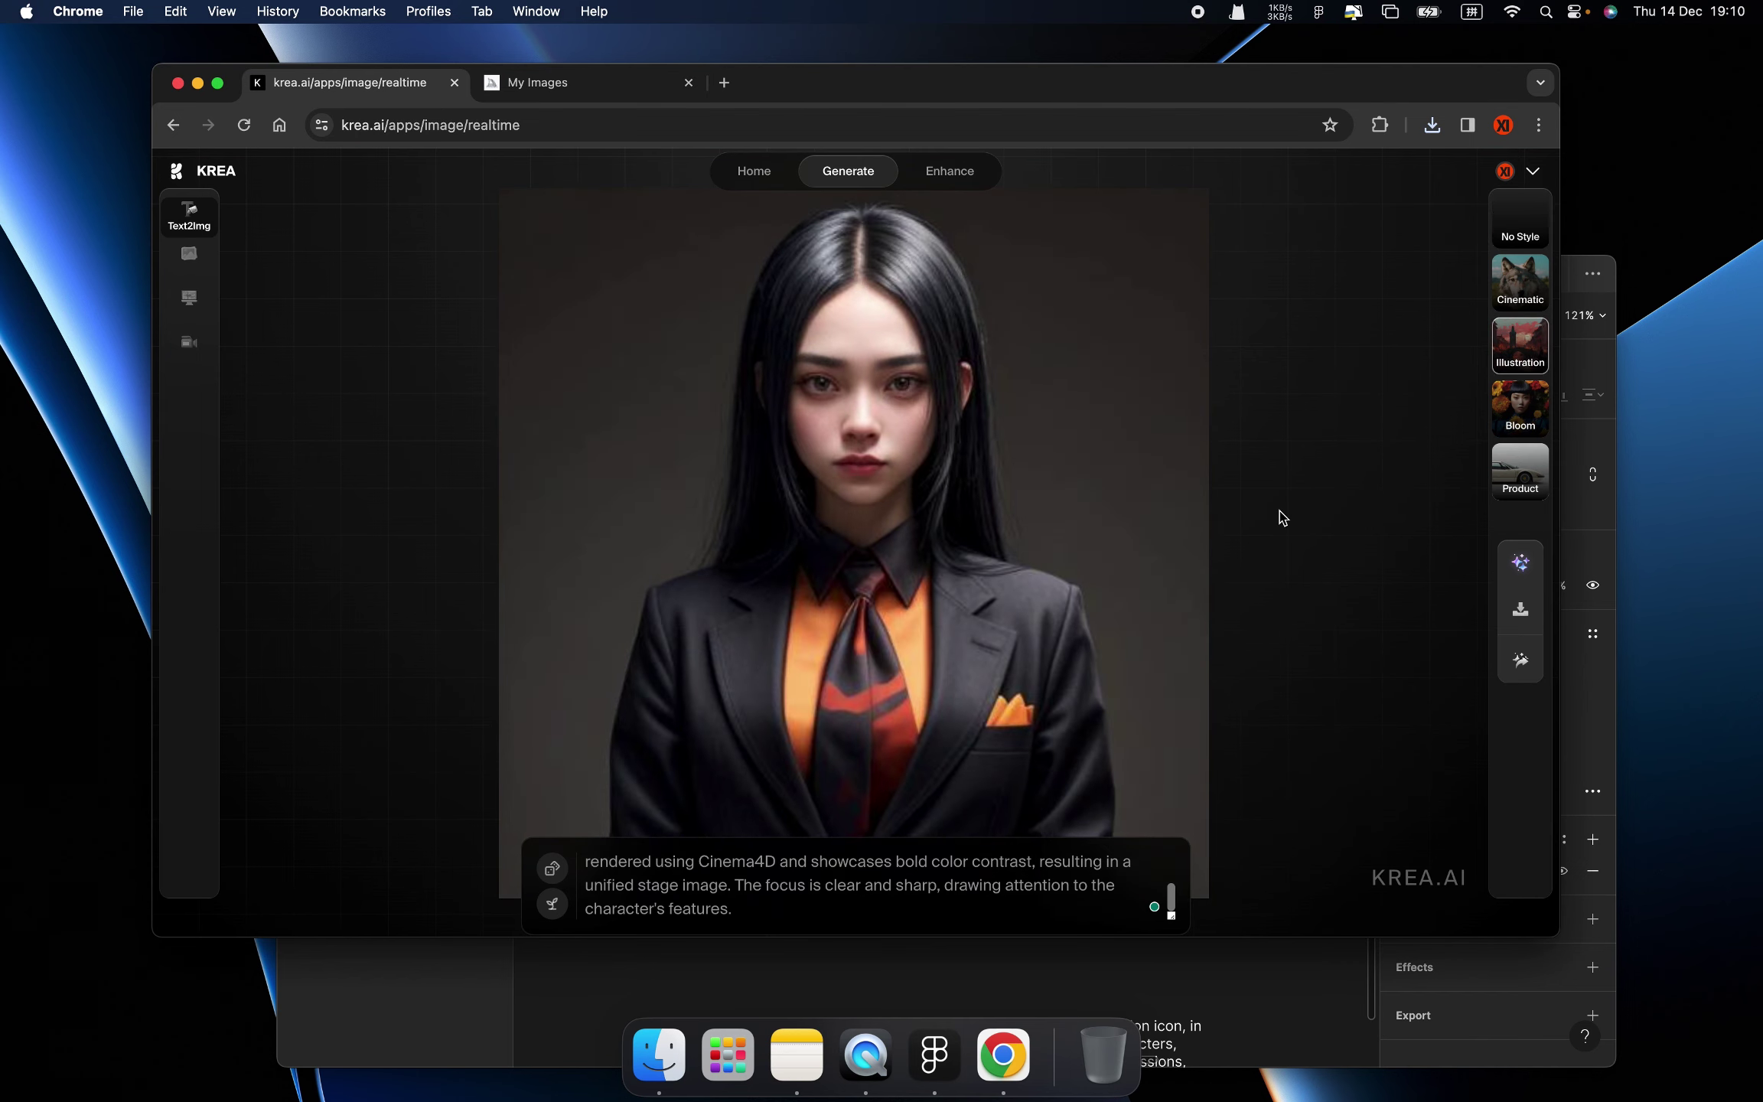
left_click(1521, 562)
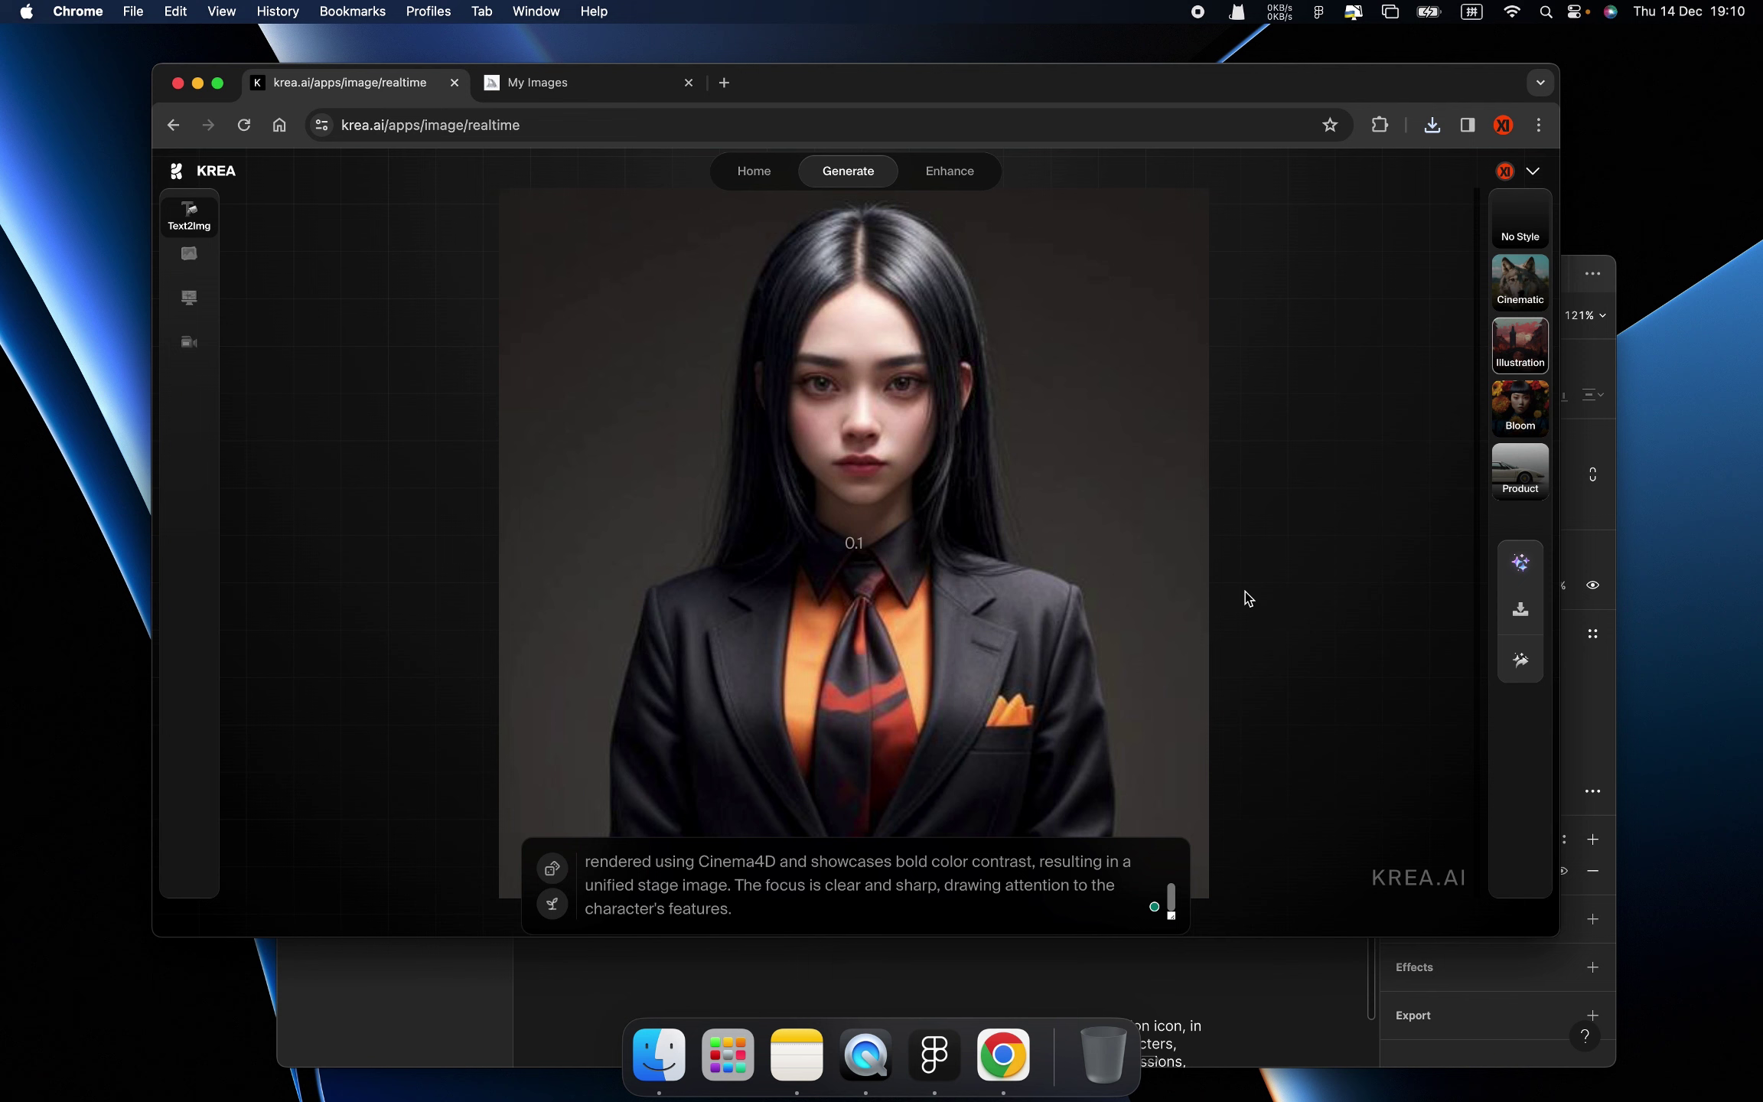
left_click(1138, 952)
left_click(1082, 704)
- Copy the gundam prompt from Figma and download KREA's current portrait
key("Return")
key("super+c")
key("super+Tab")
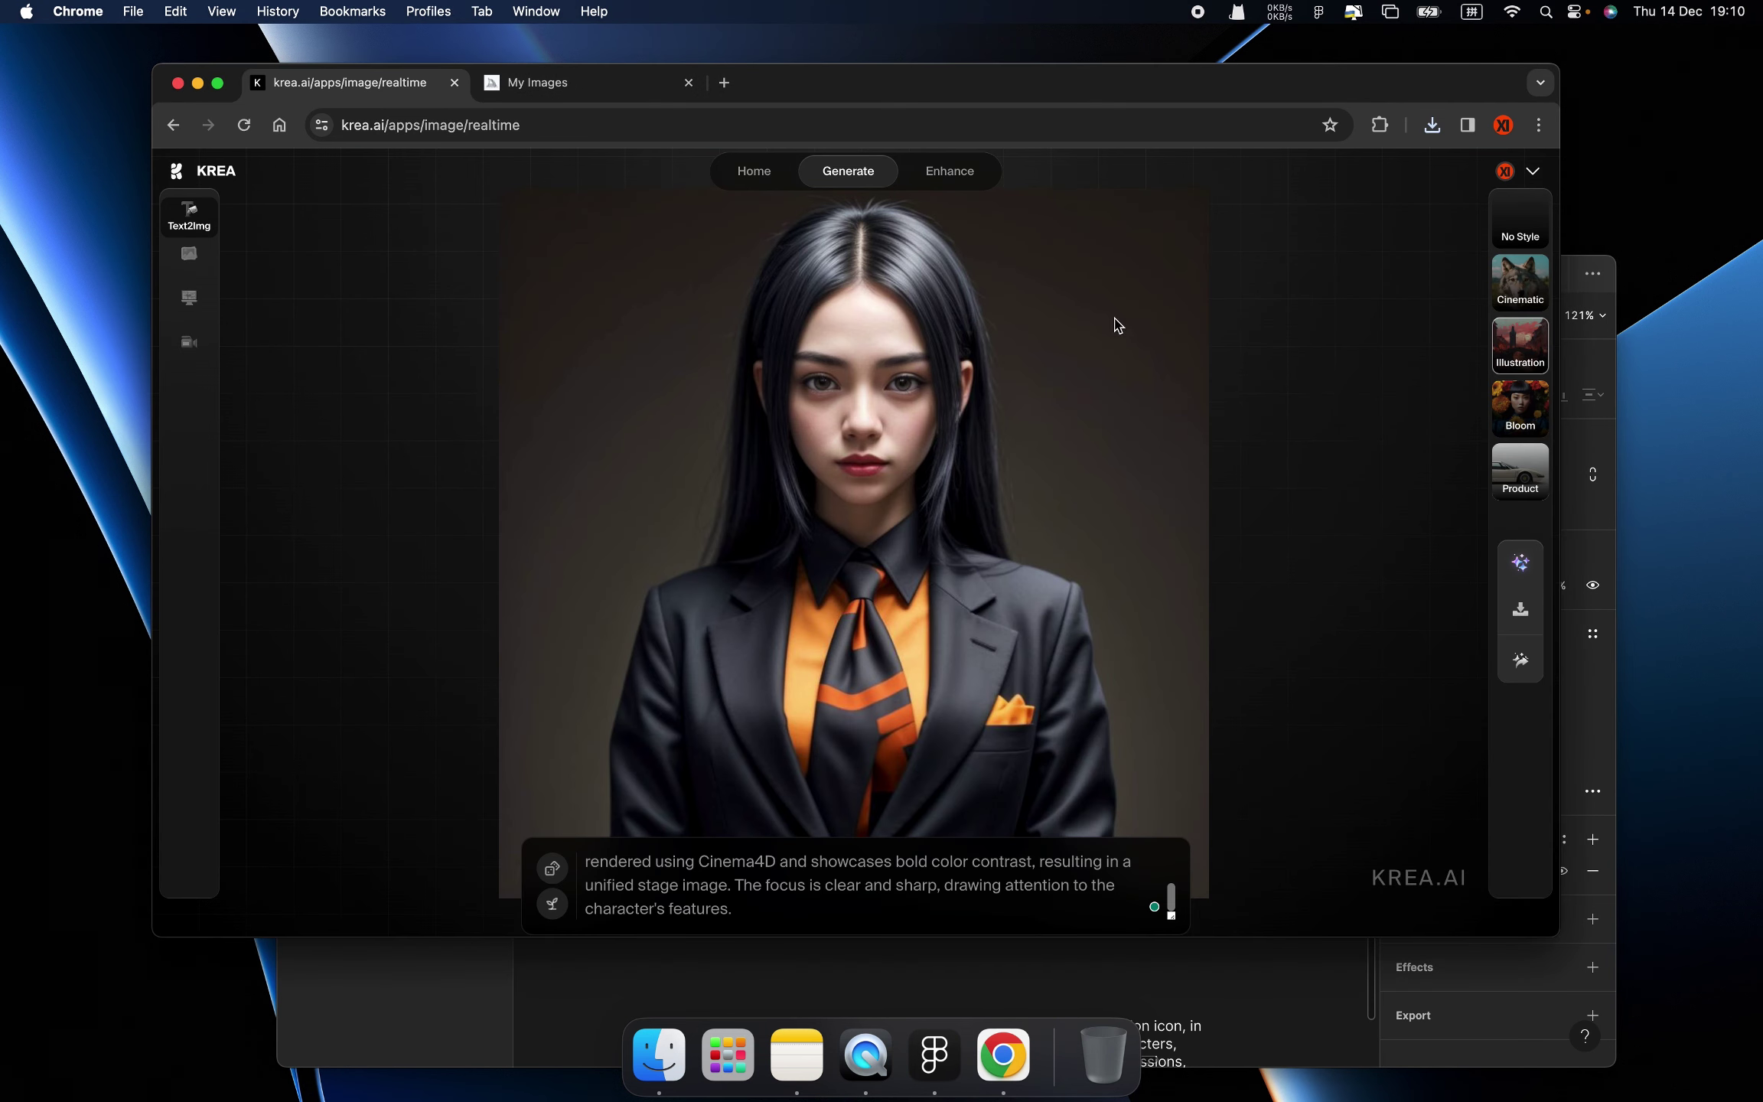
left_click(1503, 612)
- Replace KREA's prompt with the white-and-gold gundam description and switch to Img2Img
left_click(940, 880)
key("super+a")
key("super+v")
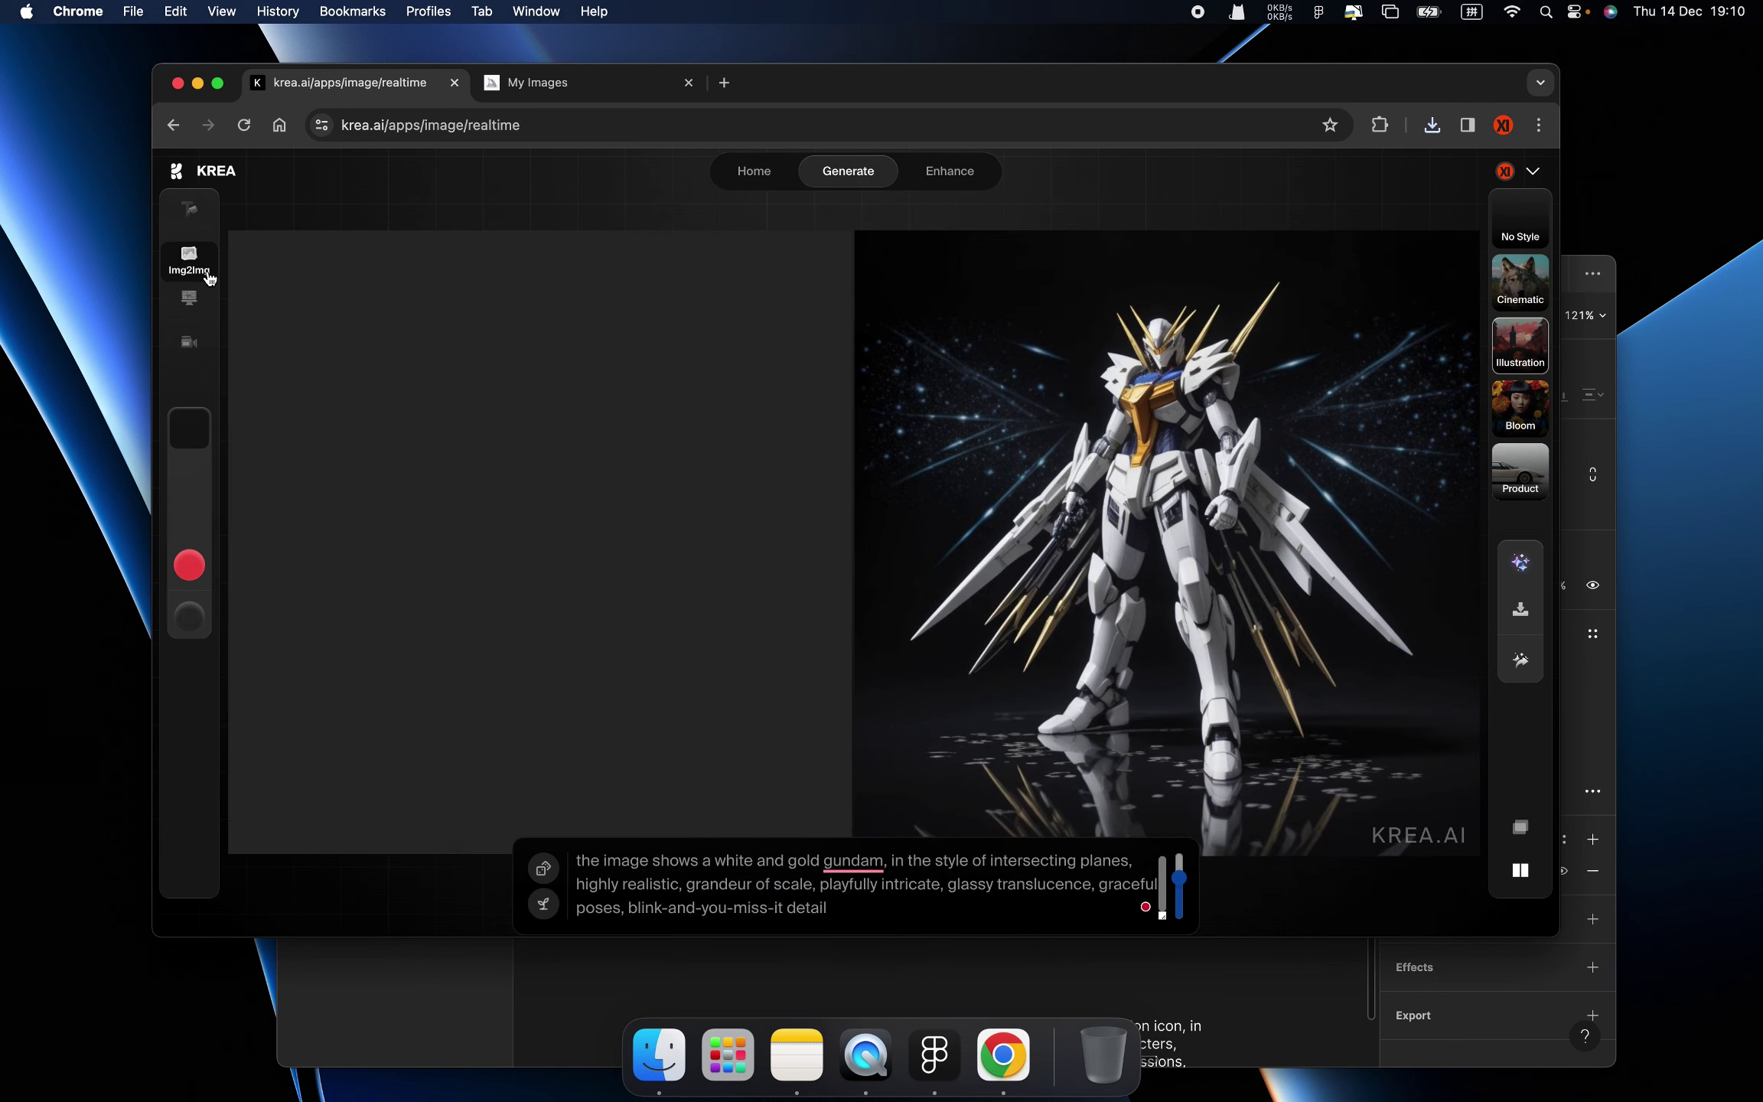
left_click(191, 258)
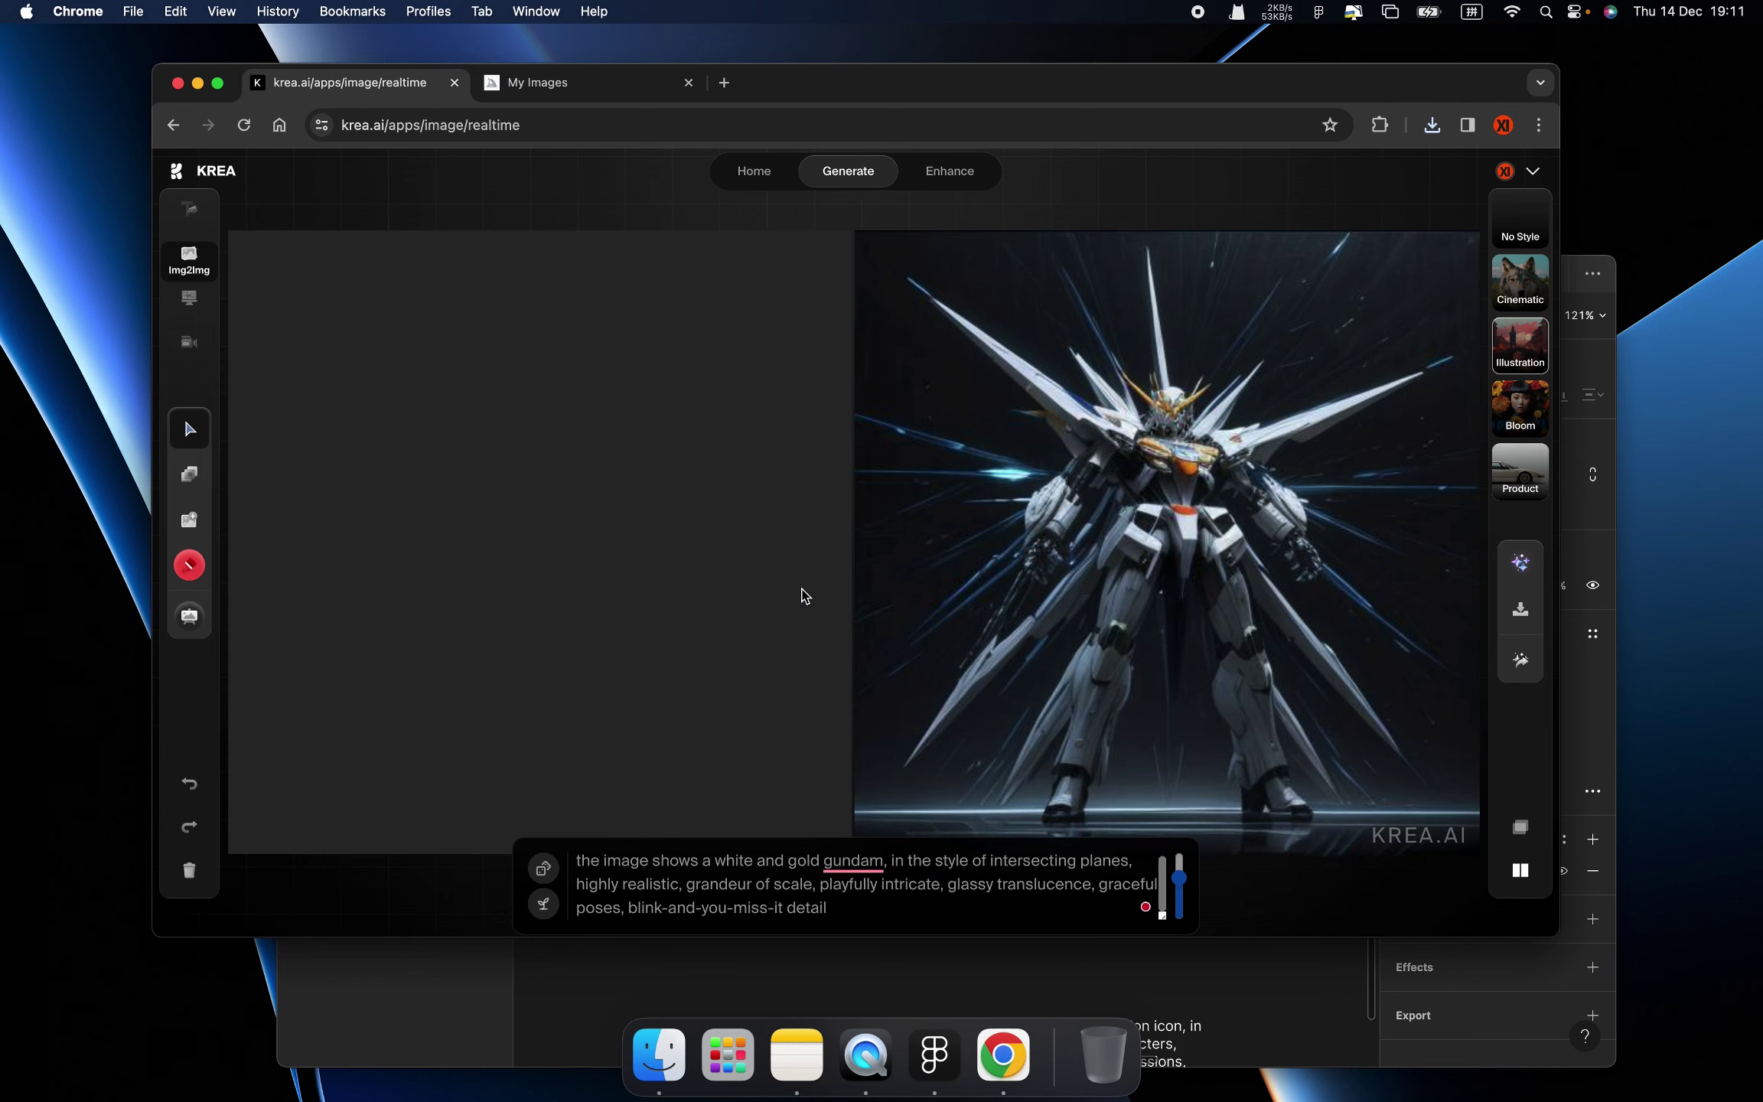
- Set the sketch brush colour to near white
left_click(191, 567)
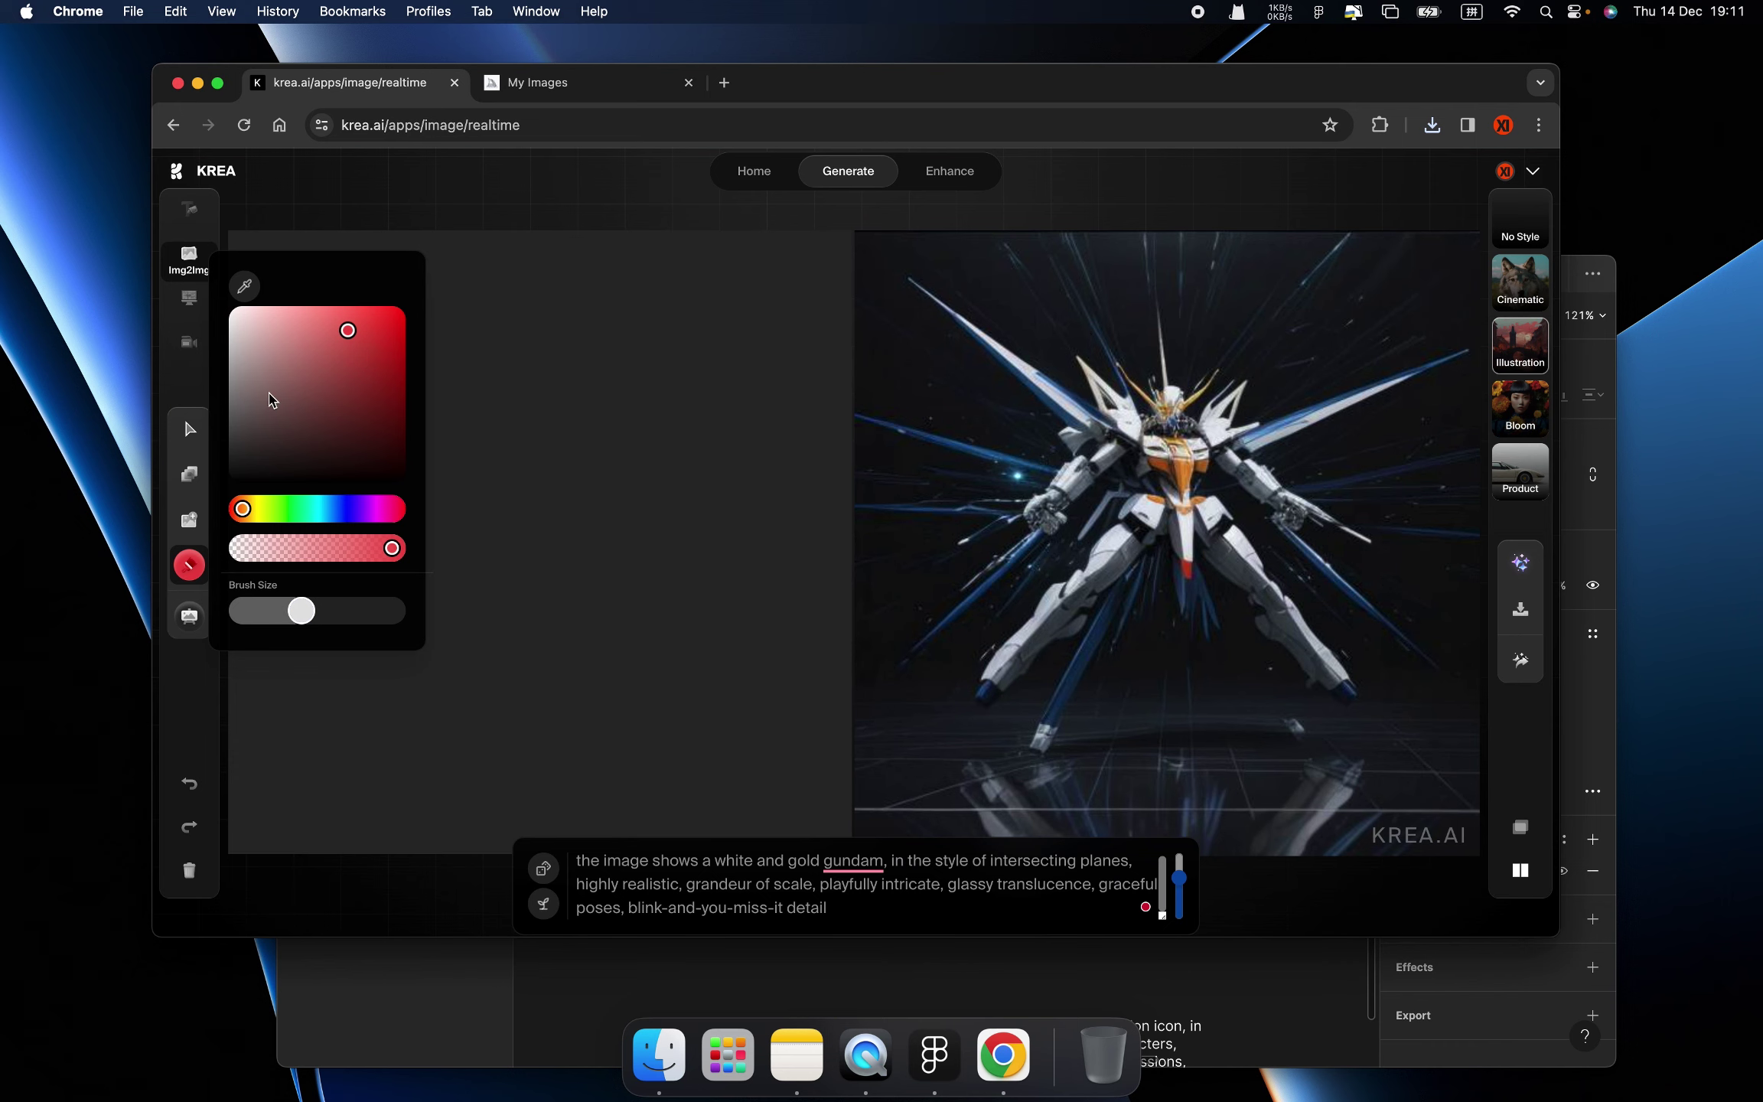
left_click(240, 417)
left_click_drag(232, 424, 224, 337)
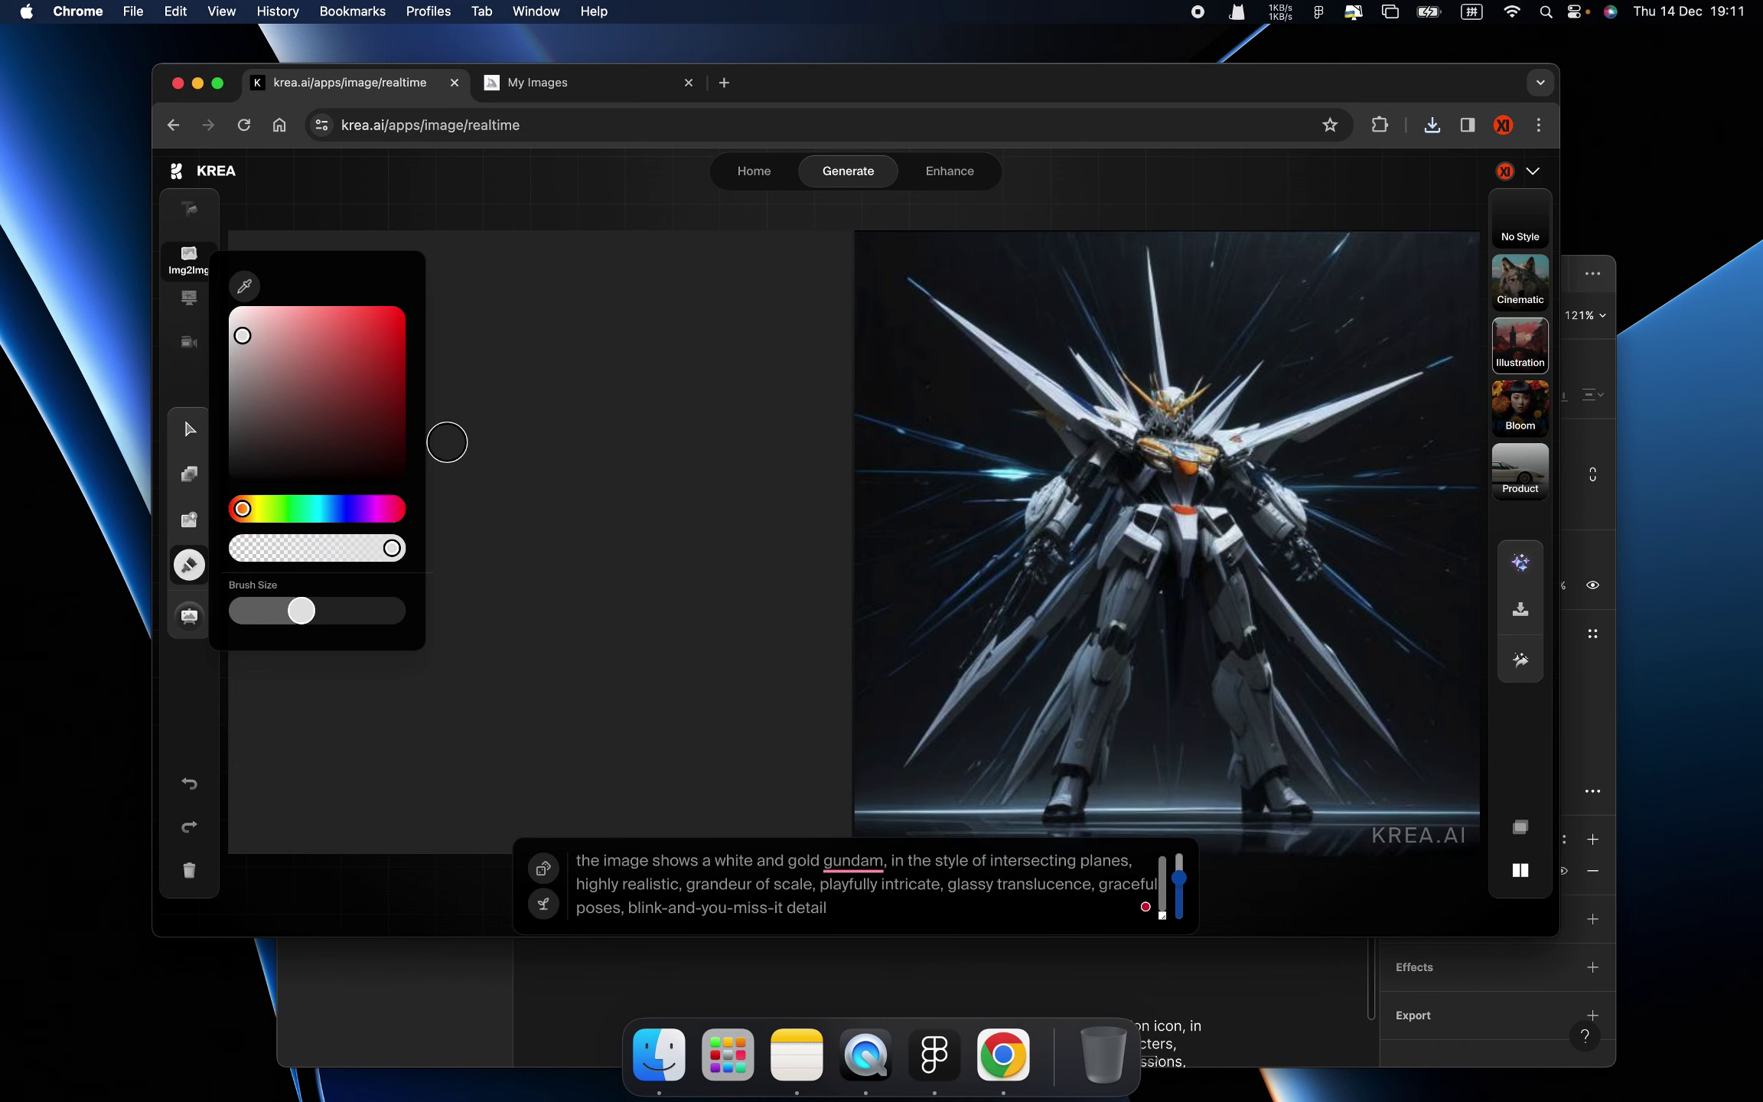
- Paint a white leaping figure with head, outstretched arms and legs on the canvas
left_click_drag(535, 381, 534, 408)
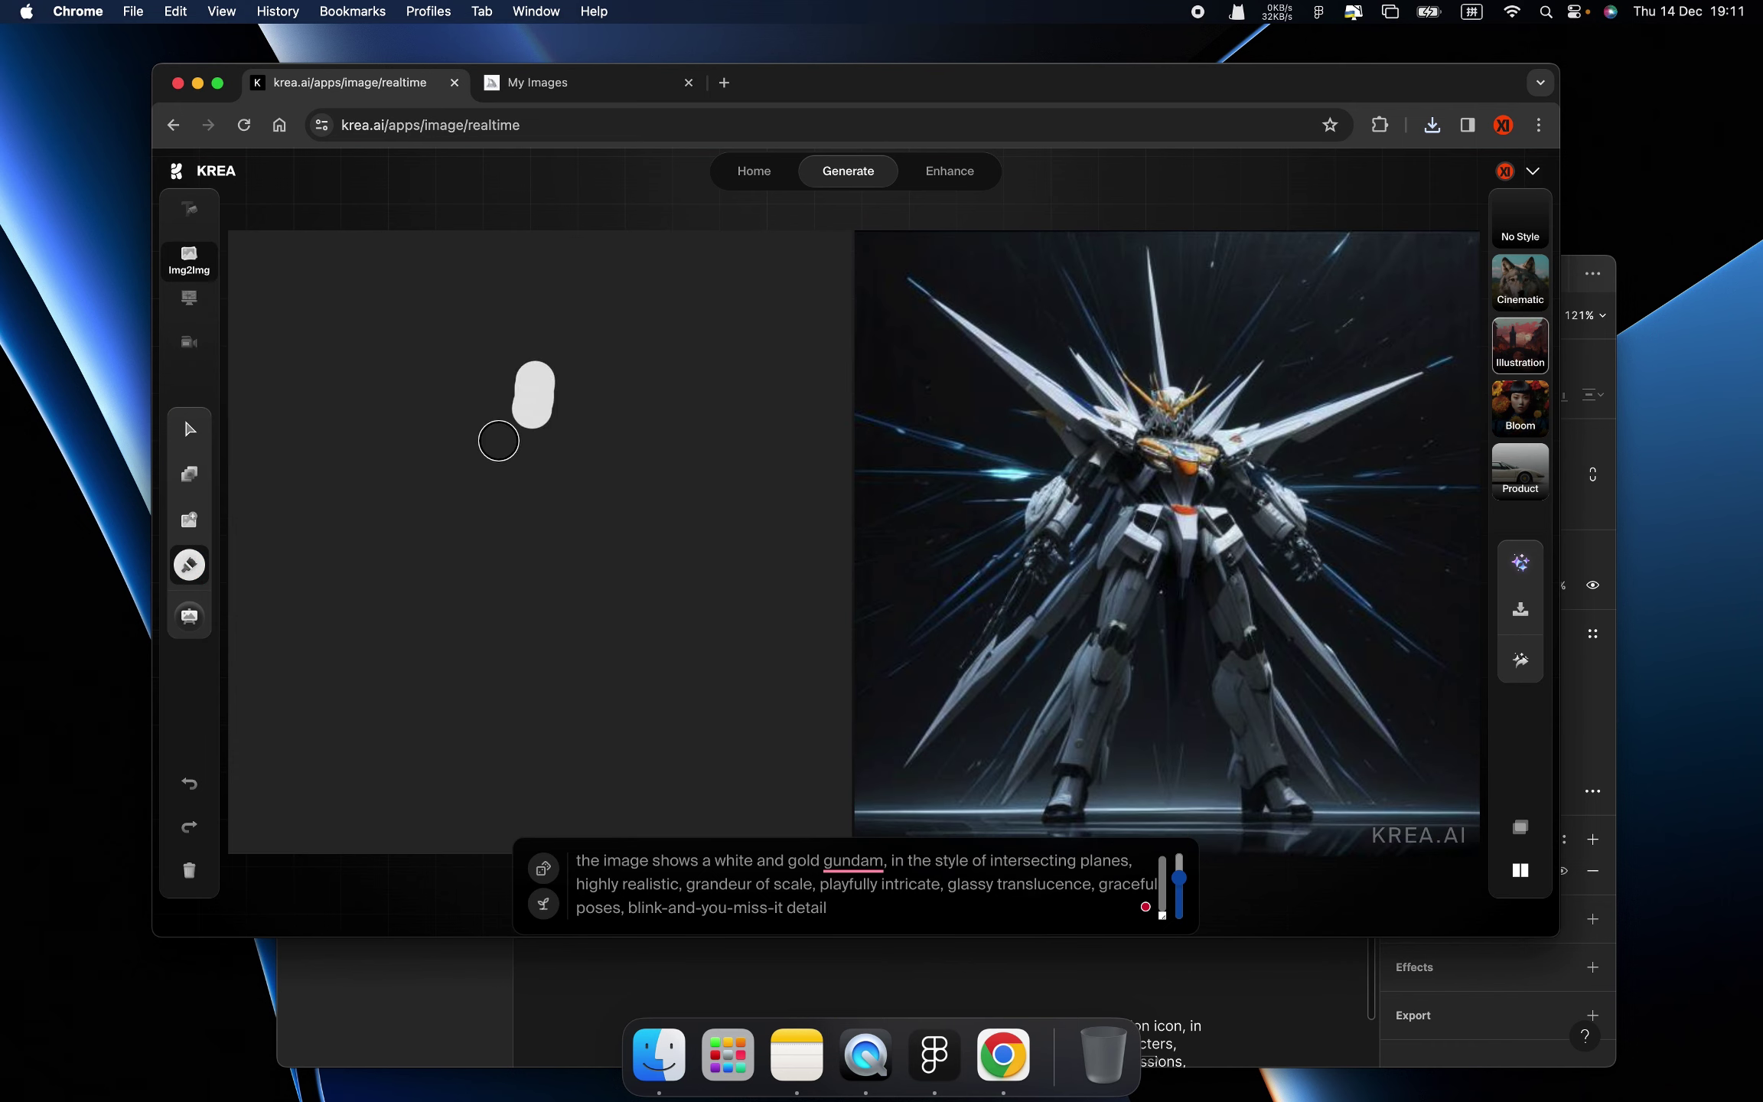
left_click_drag(365, 383, 524, 452)
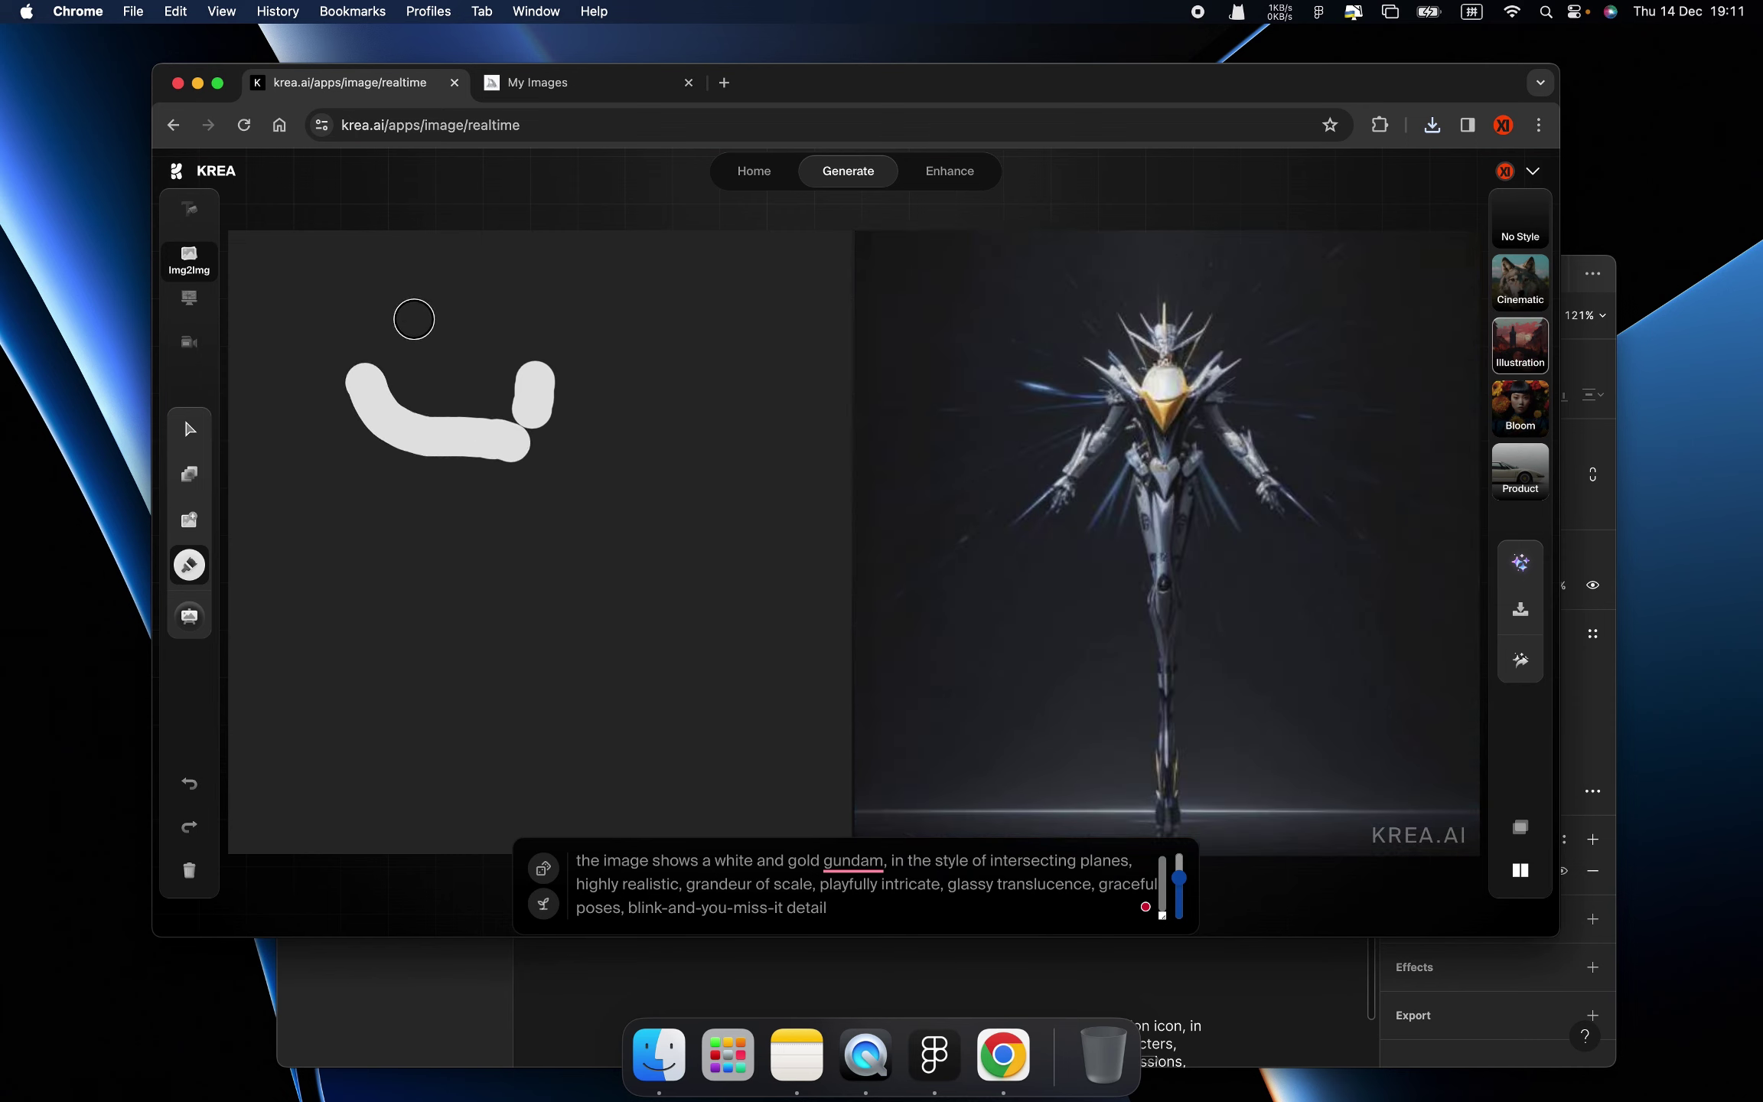
left_click_drag(428, 264, 306, 539)
mouse_move(543, 455)
left_mouse_down()
mouse_move(512, 551)
mouse_move(535, 440)
mouse_move(668, 521)
mouse_move(680, 547)
left_mouse_up()
mouse_move(522, 585)
left_mouse_down()
mouse_move(558, 582)
mouse_move(549, 681)
mouse_move(490, 658)
mouse_move(379, 823)
left_mouse_up()
mouse_move(479, 605)
left_mouse_down()
mouse_move(504, 562)
mouse_move(487, 622)
left_mouse_up()
mouse_move(492, 486)
left_mouse_down()
mouse_move(468, 520)
mouse_move(523, 503)
left_mouse_up()
left_click_drag(733, 563, 695, 547)
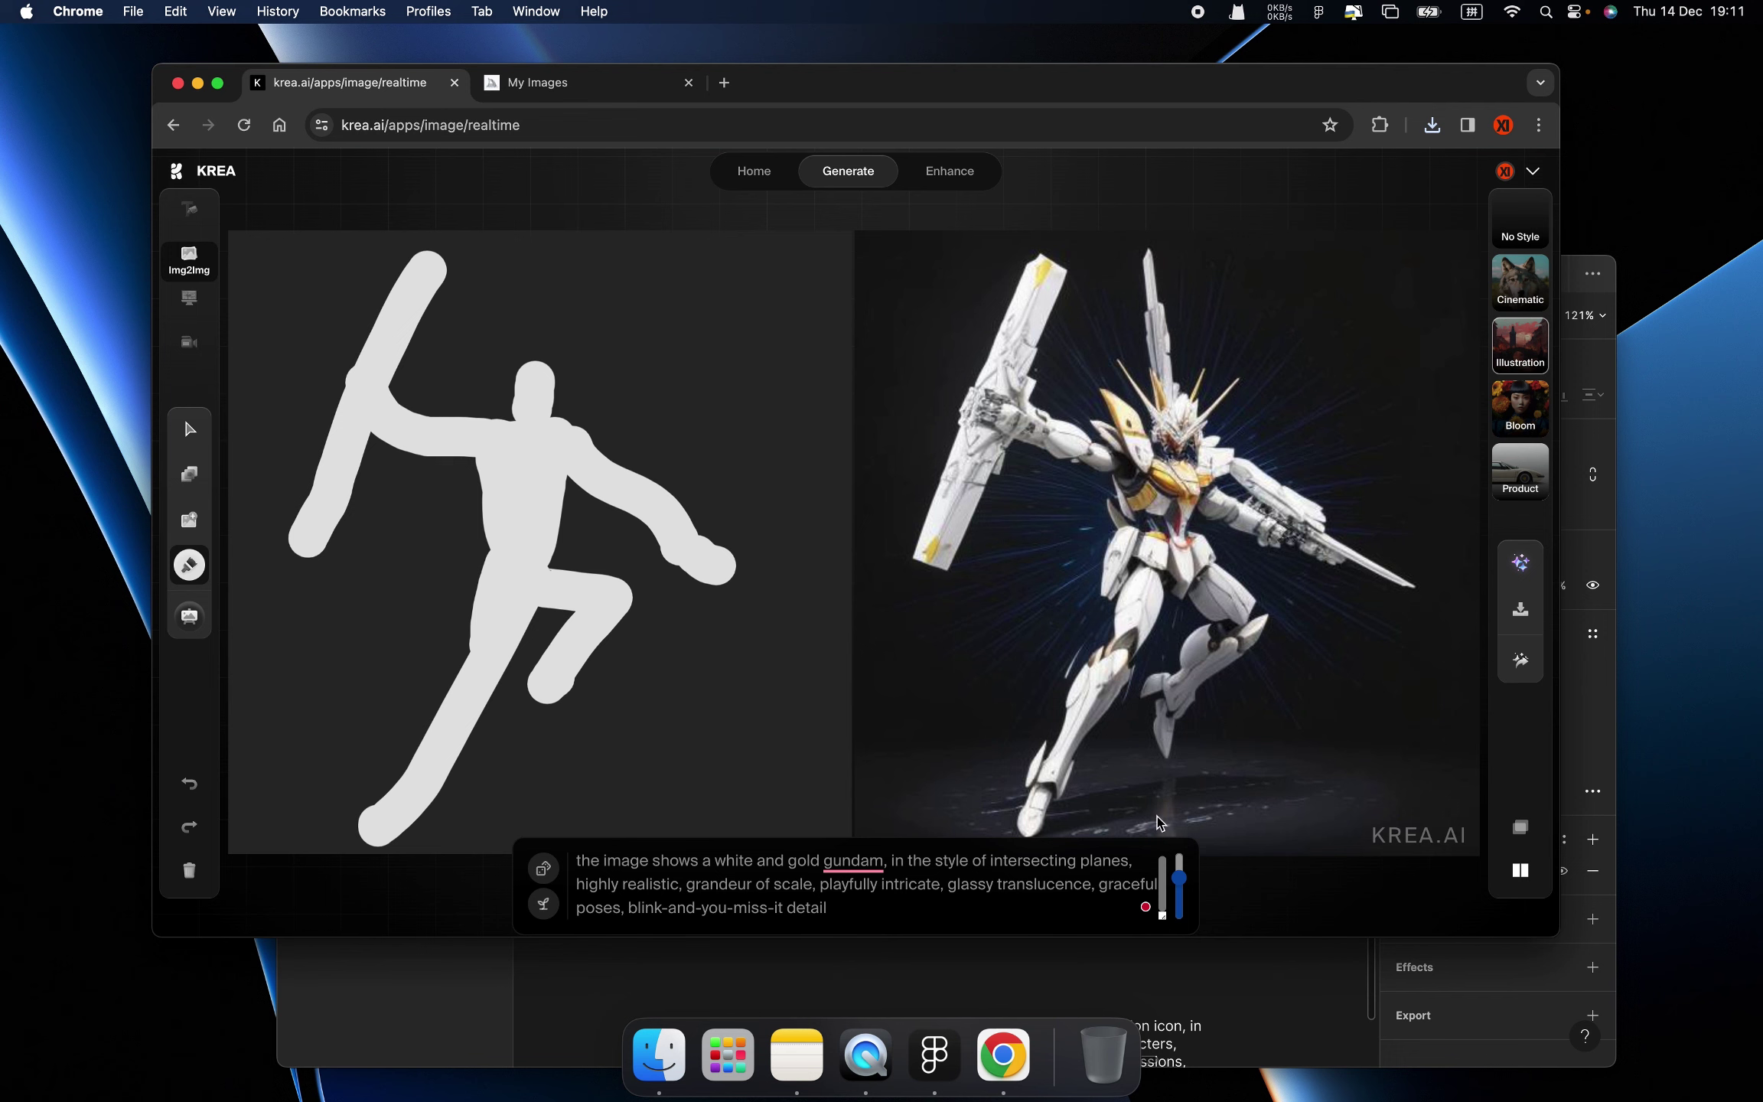
- Enhance and download the posed robot render, then paste a new saved prompt
left_click(1521, 563)
left_click(1521, 608)
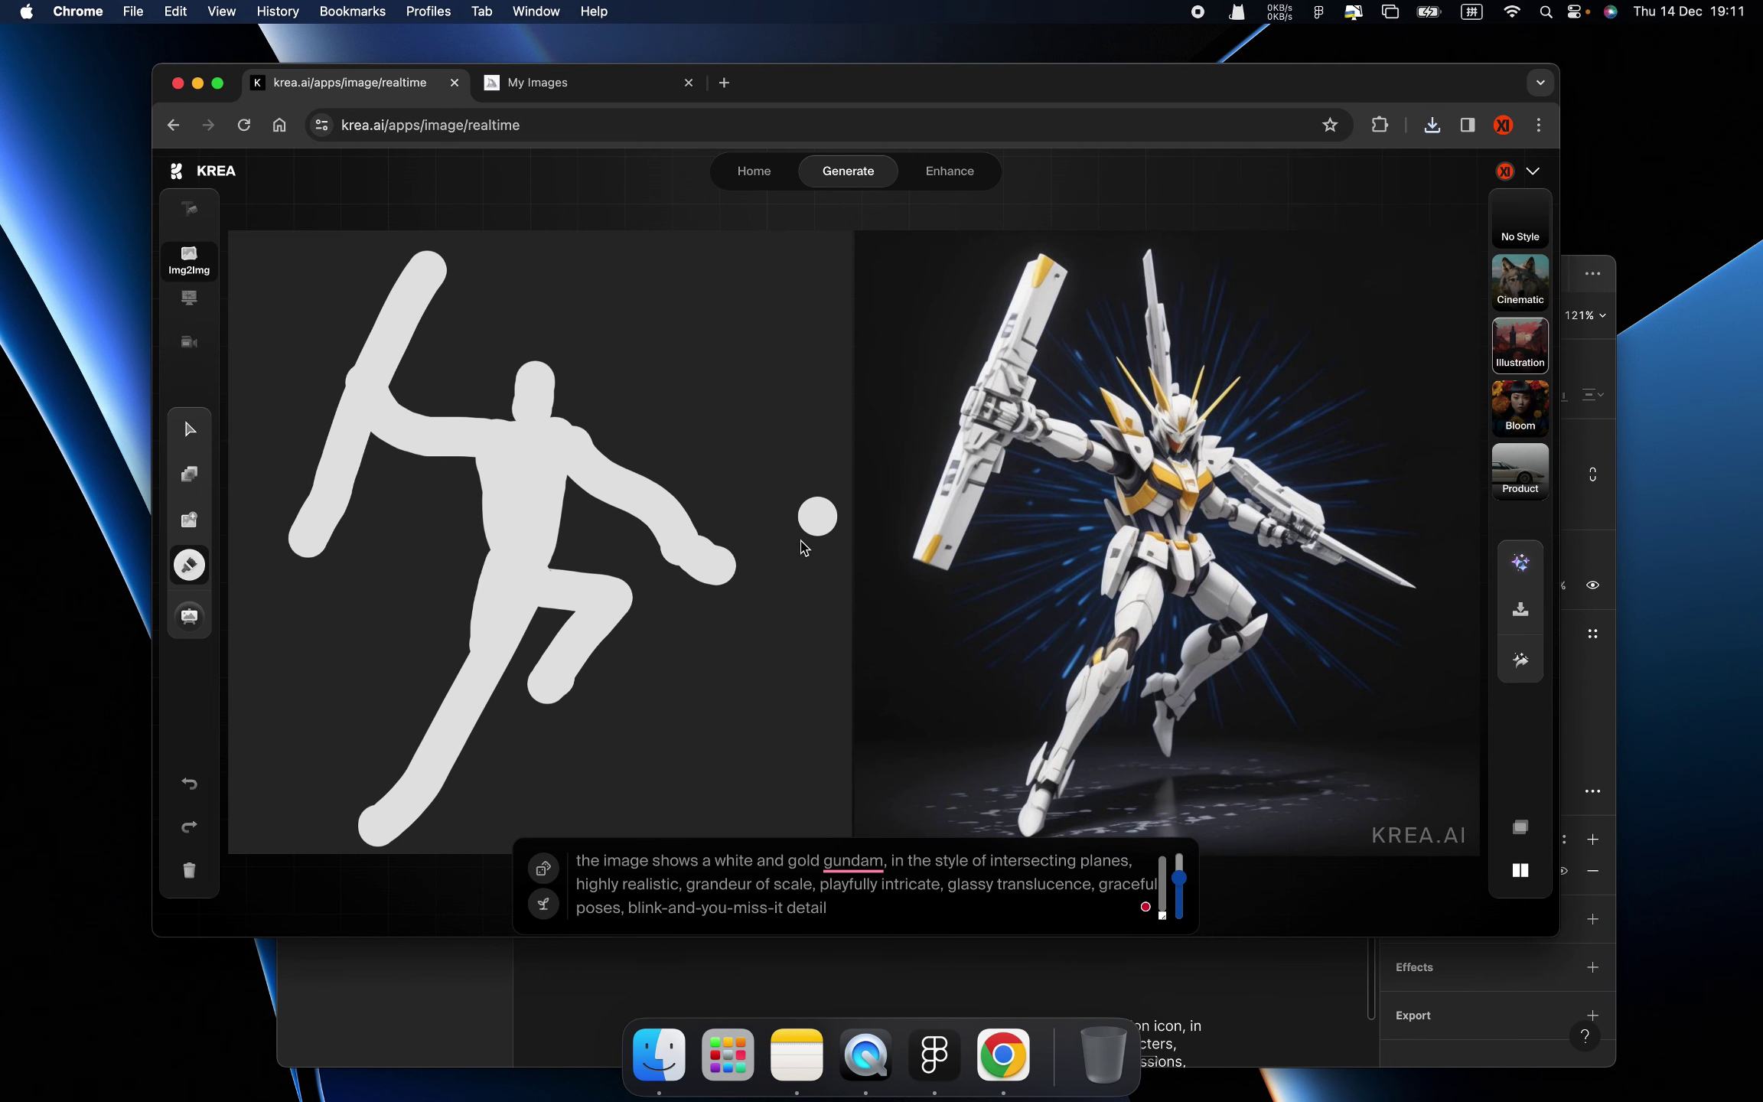
key("super+a")
key("super+v")
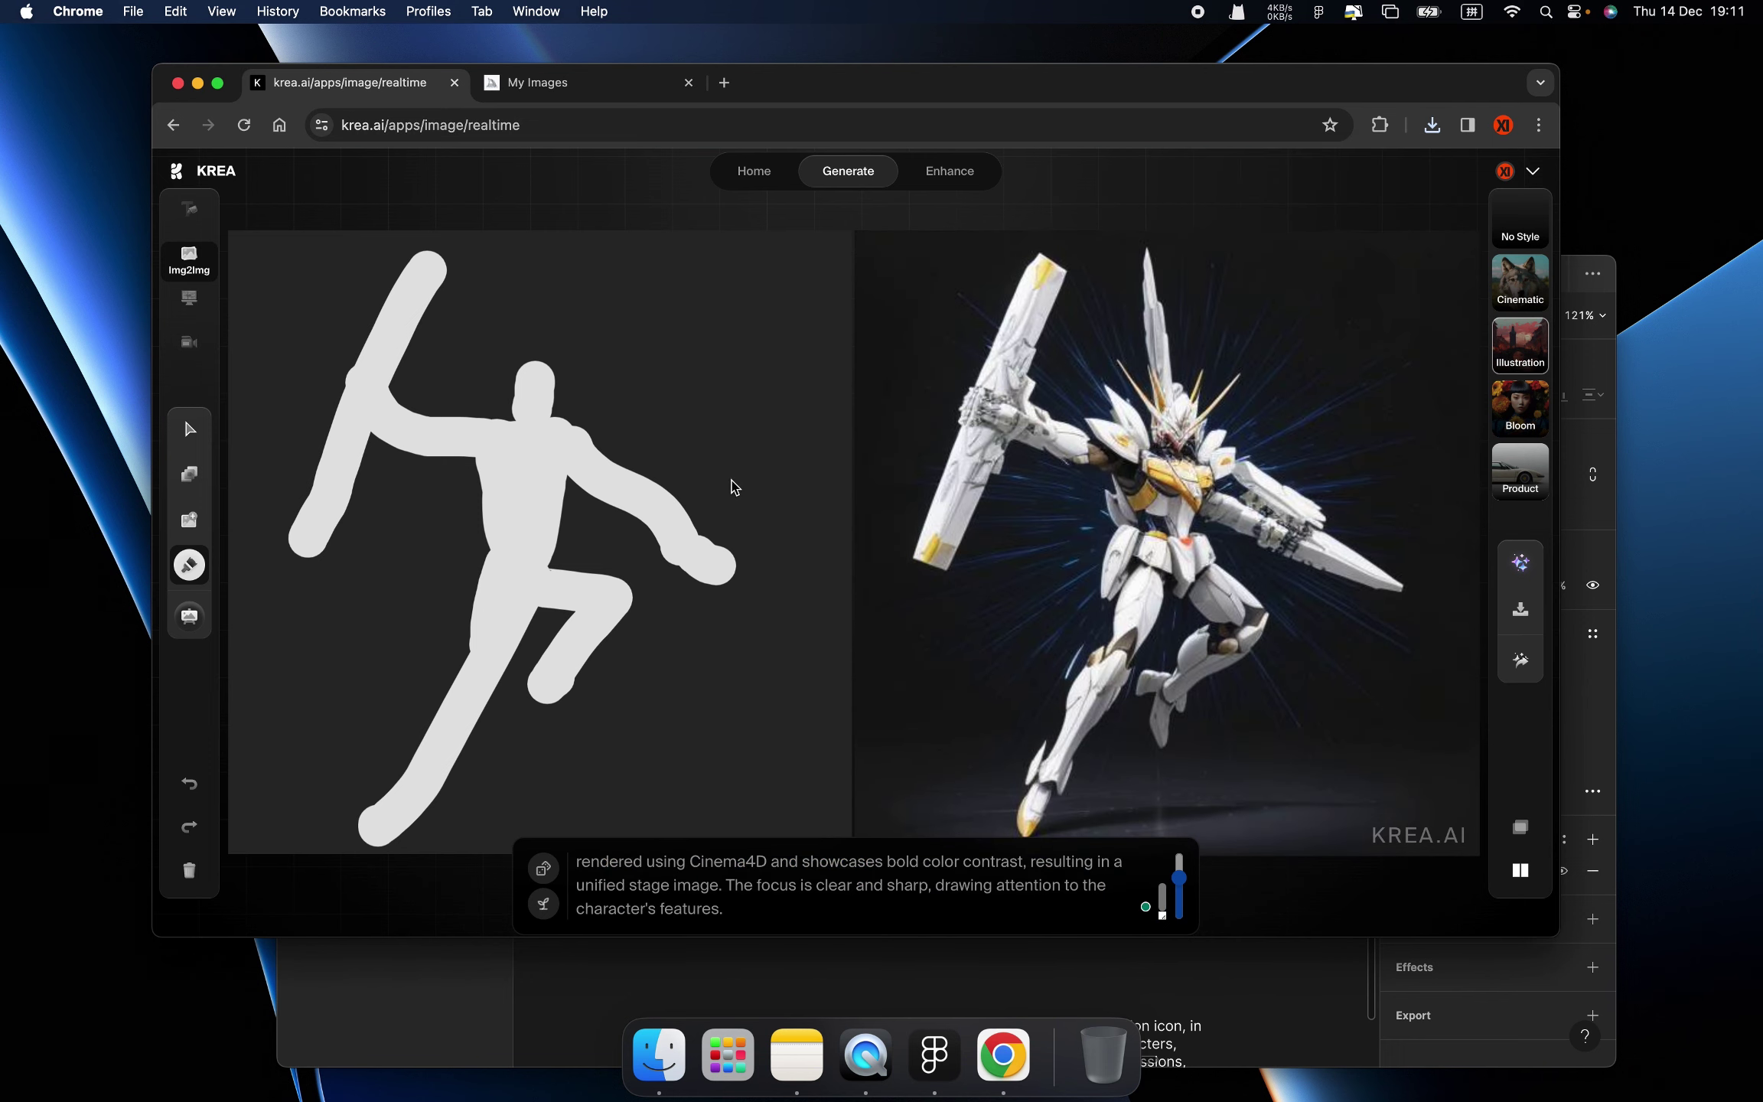
- Replace KREA's prompt with the 'delicate face' peony description from Figma
left_click(934, 1055)
scroll(993, 689, "down", 5)
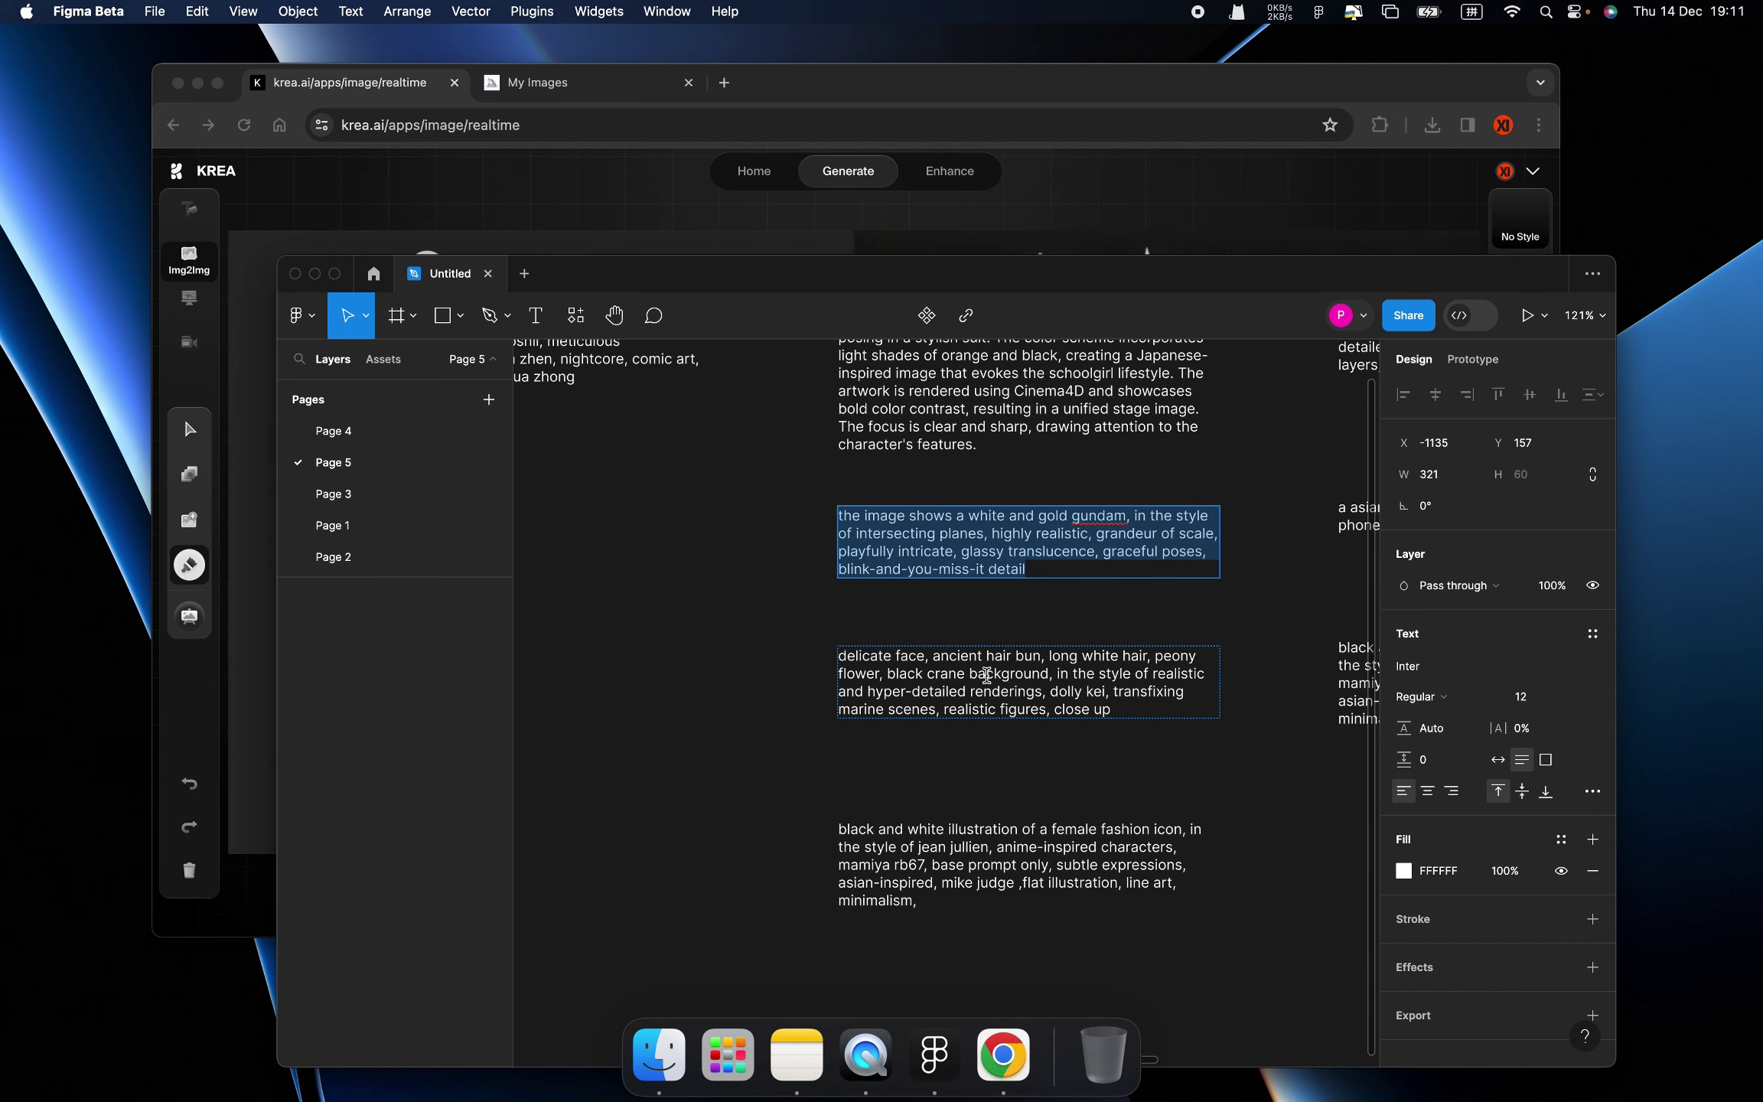
key("super+a")
key("super+c")
left_click(857, 90)
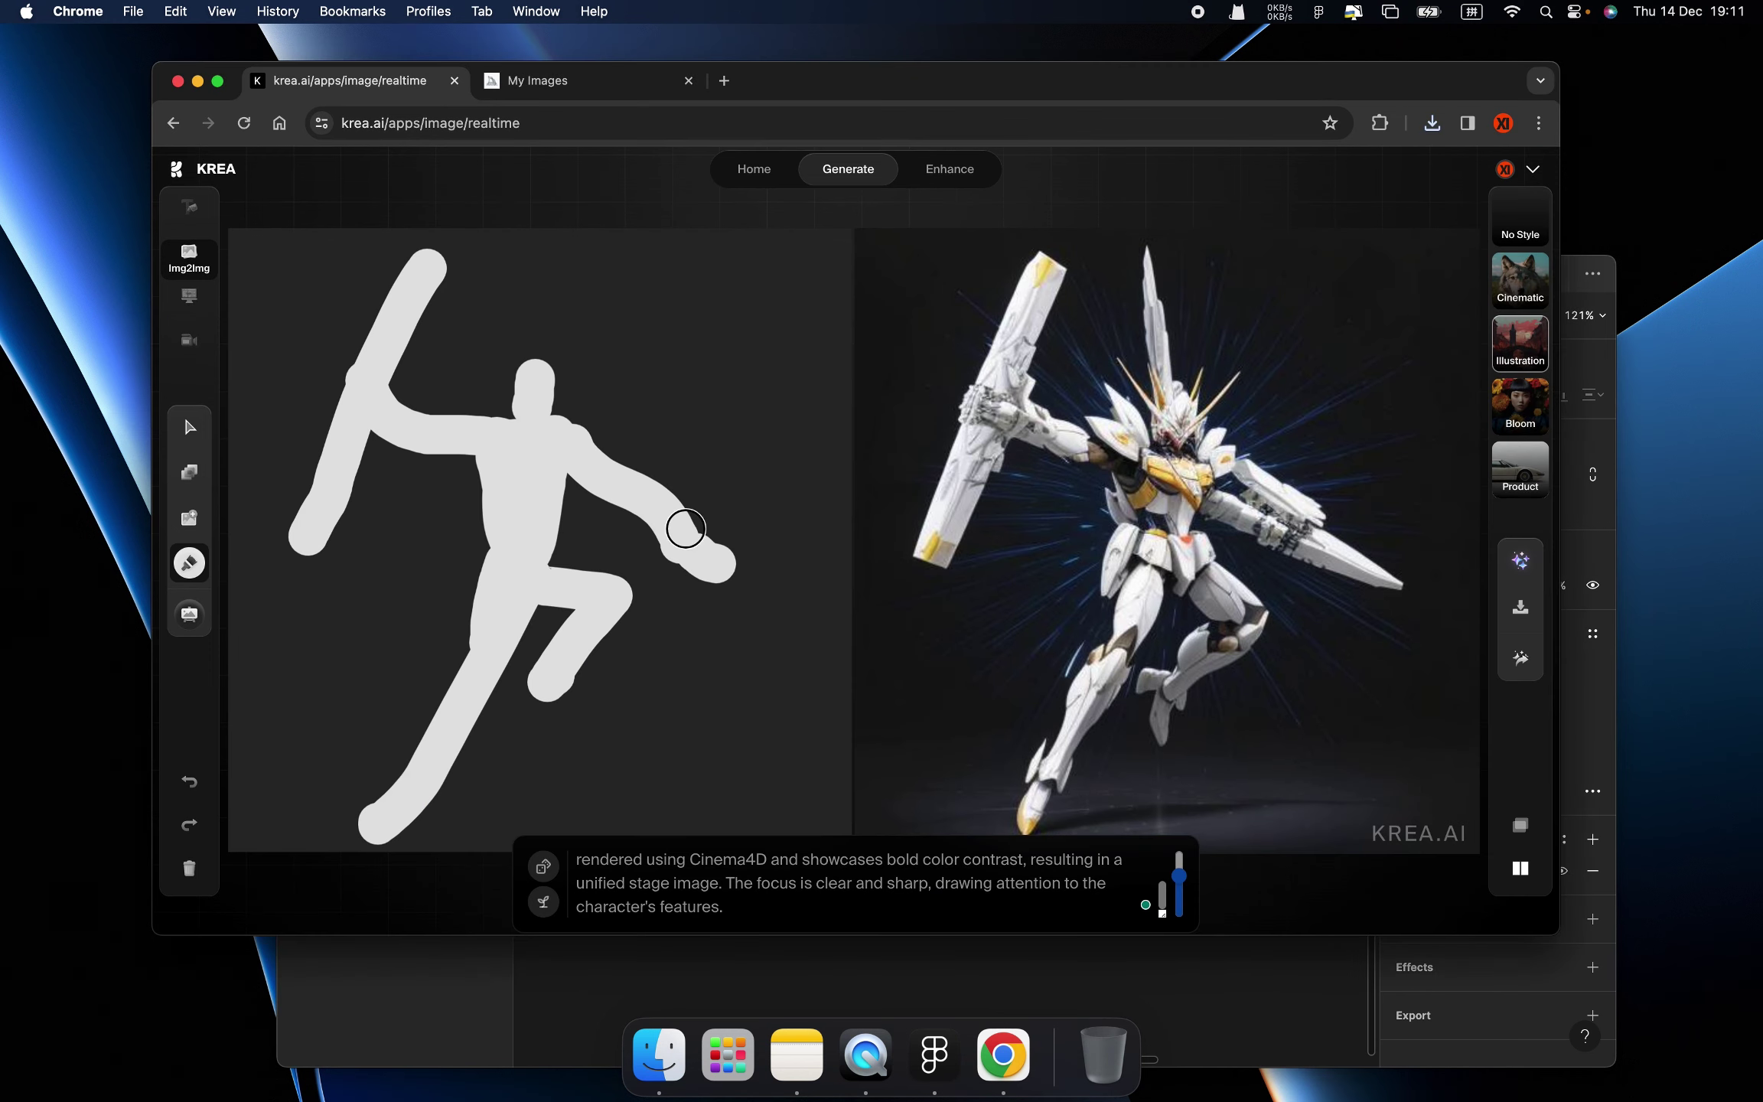
left_click(803, 888)
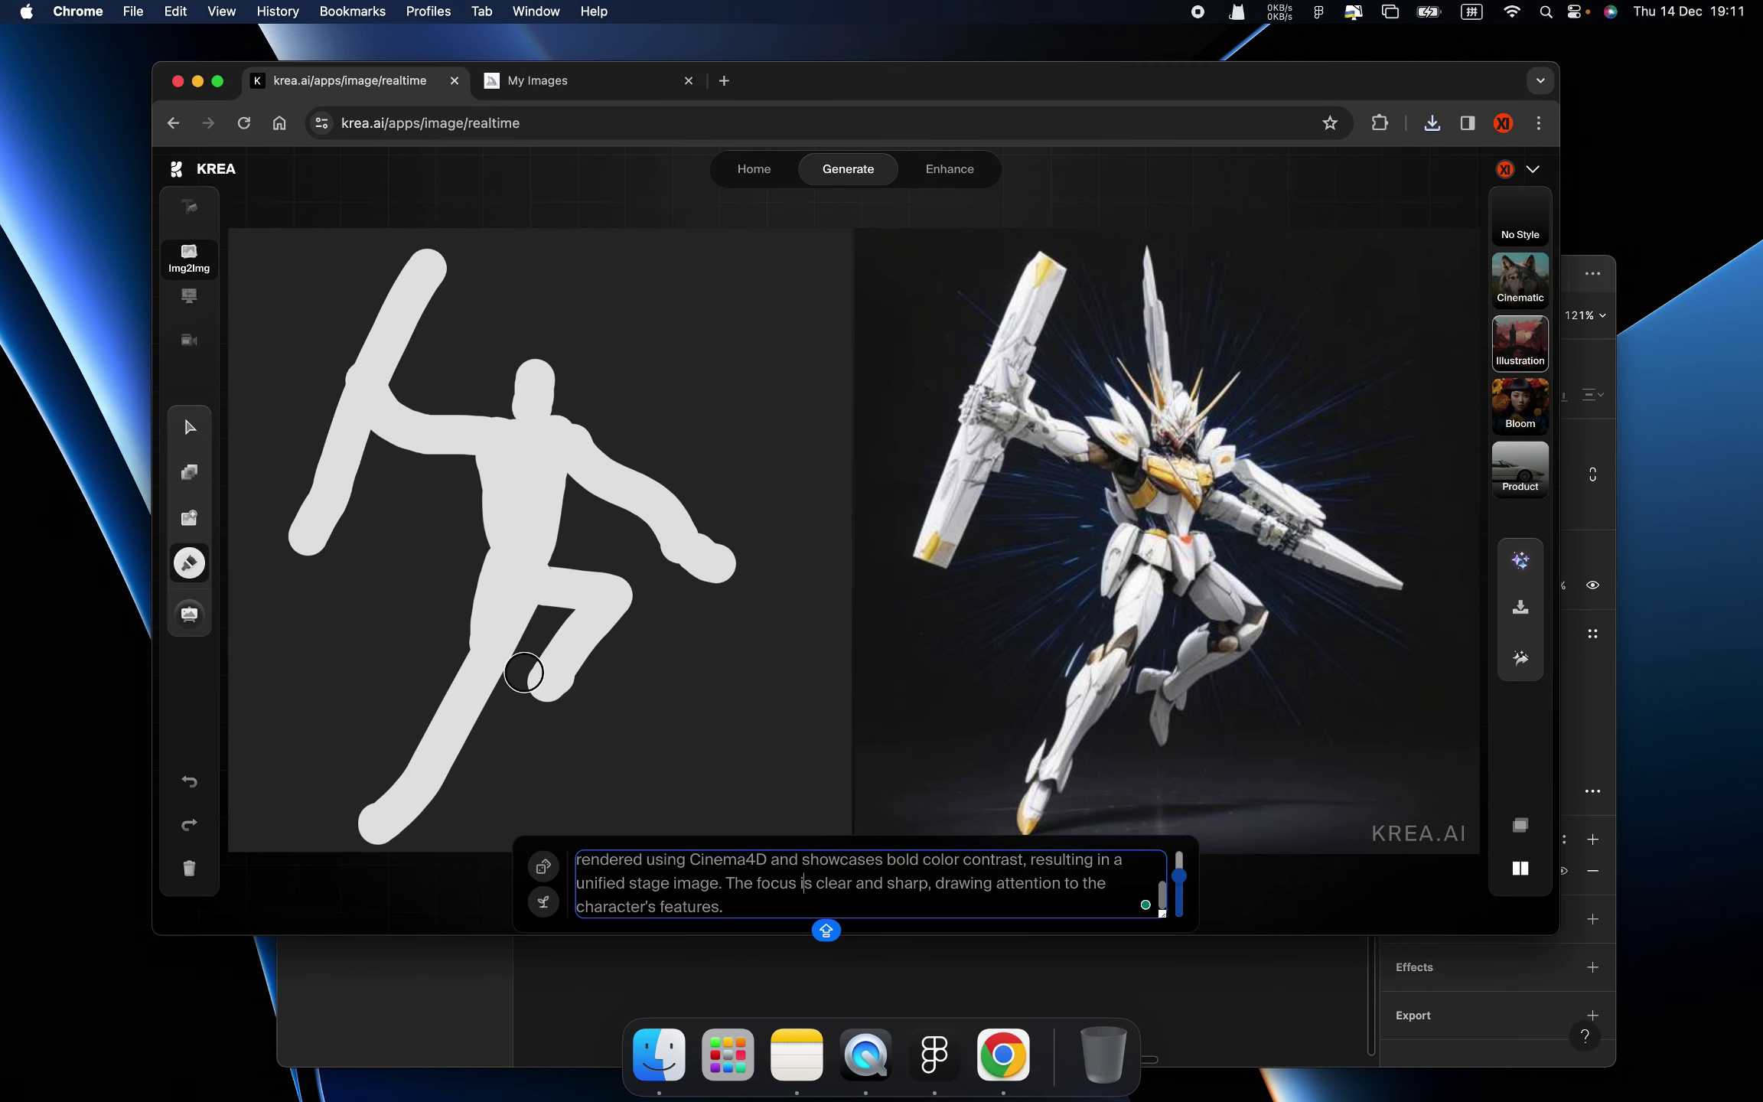
key("super+a")
key("super+v")
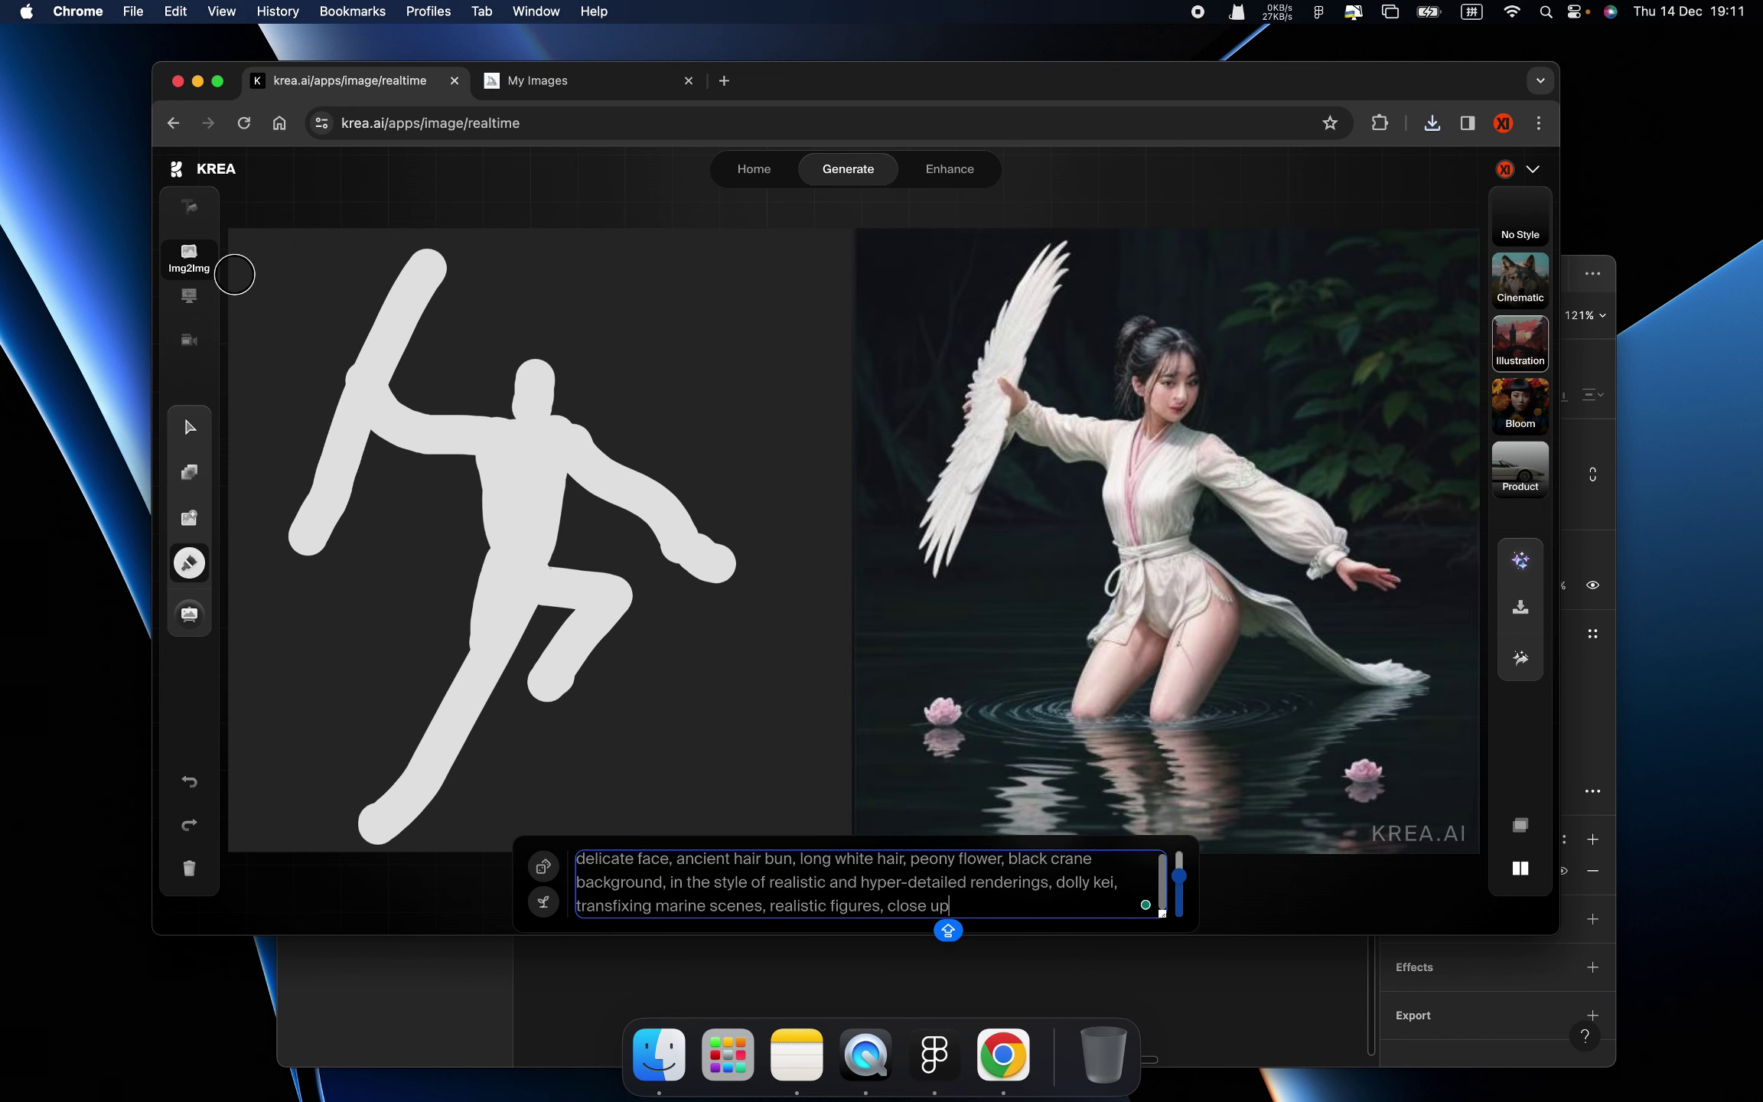
- Switch to Text2Img, apply the Cinematic style, and enhance the portrait
left_click(194, 216)
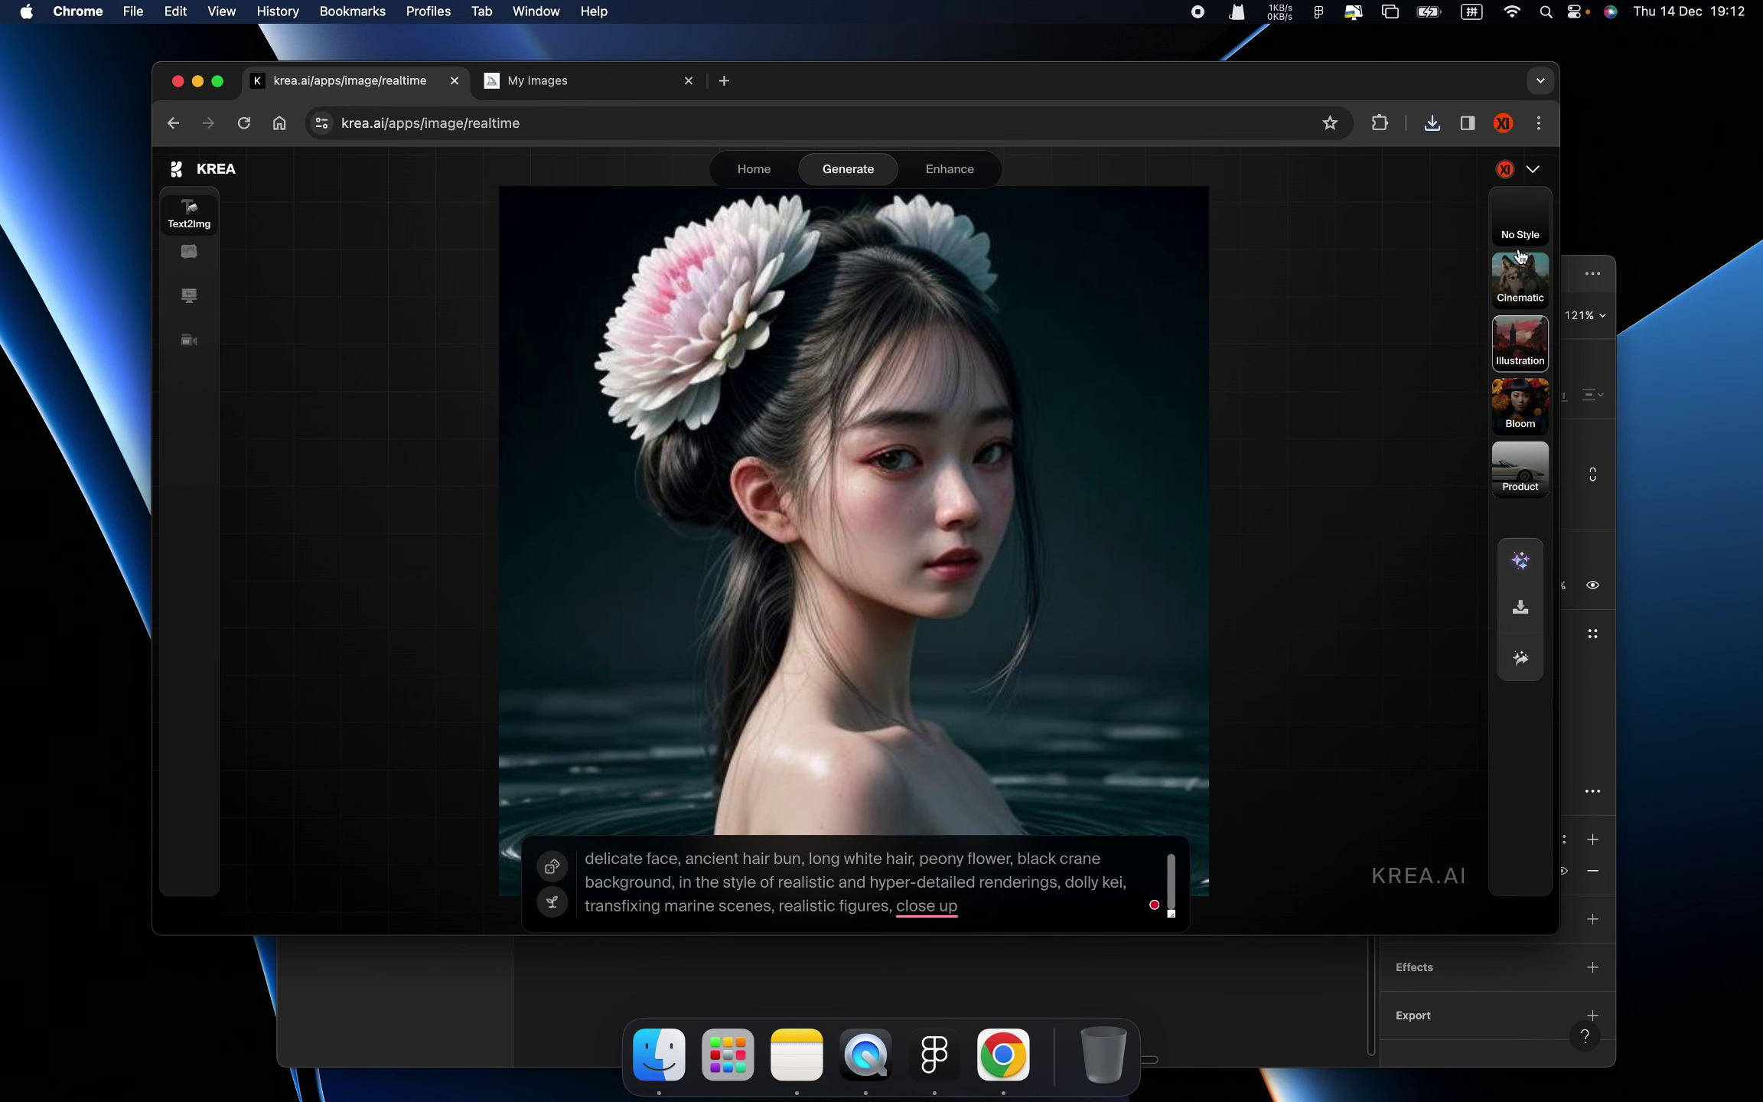
left_click(1521, 279)
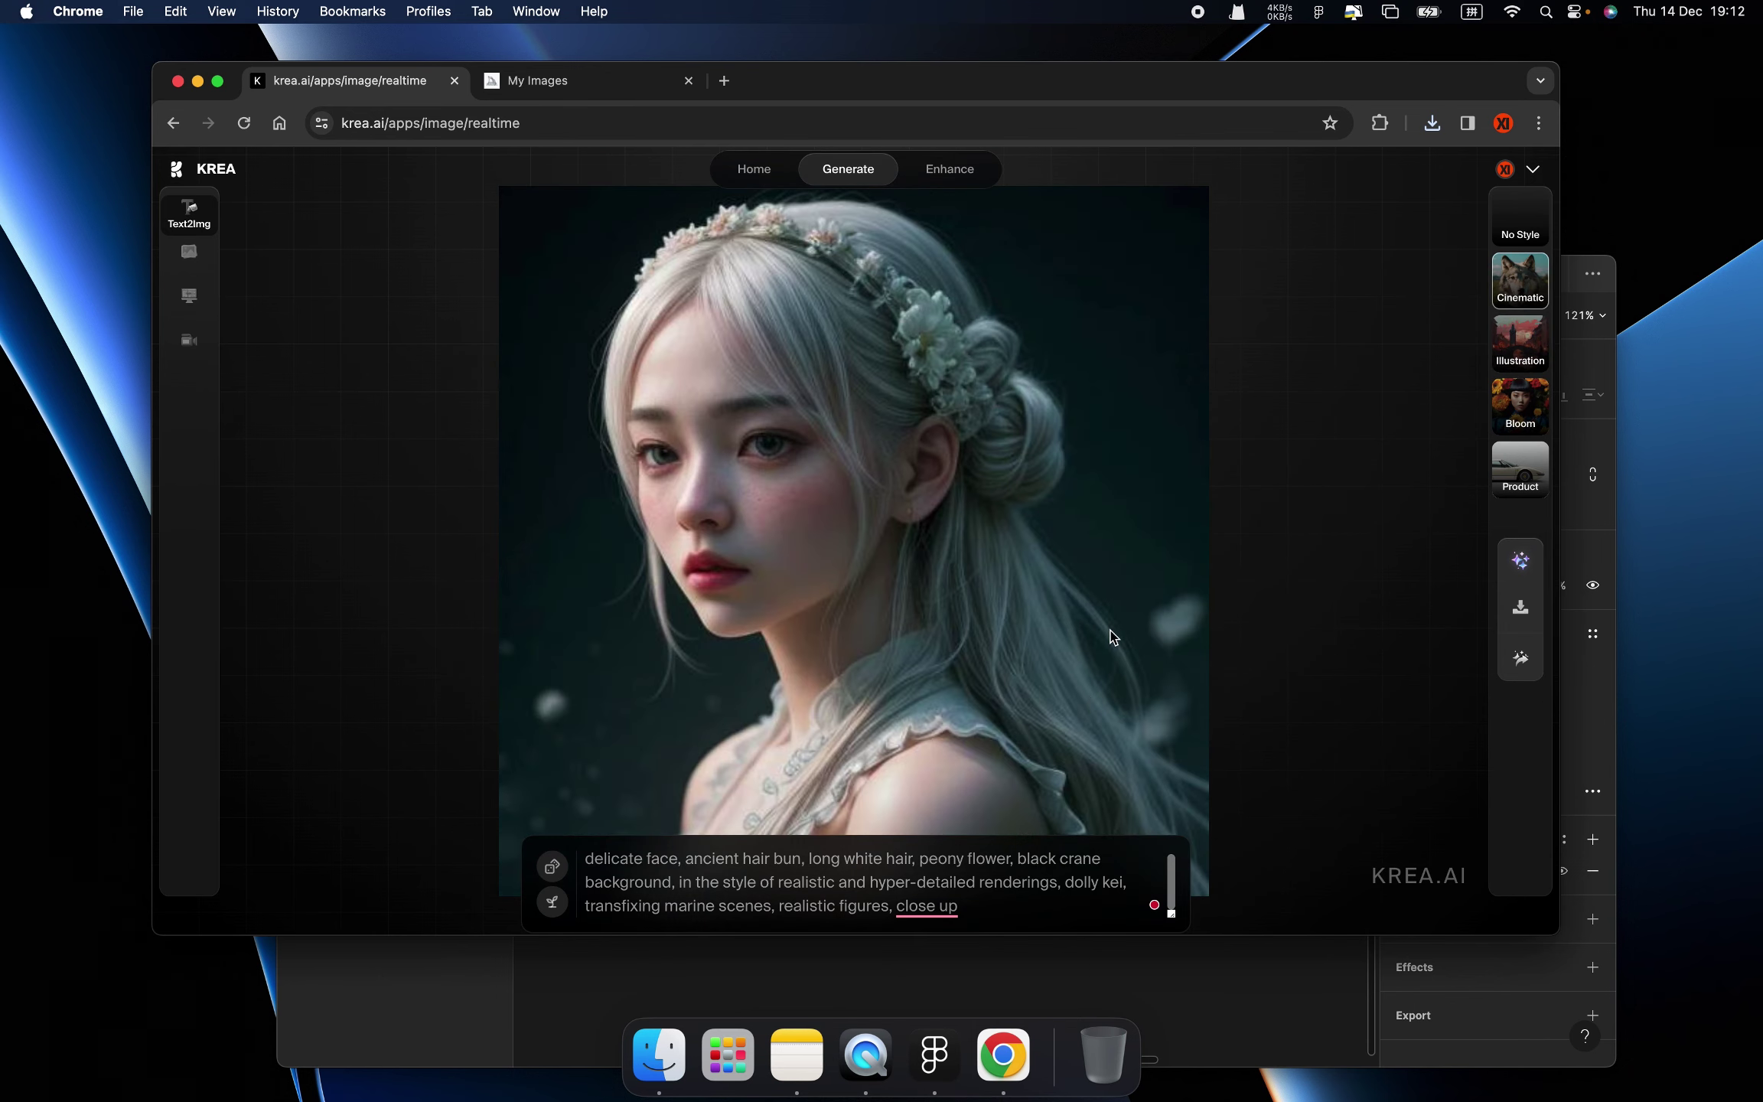
left_click(1507, 570)
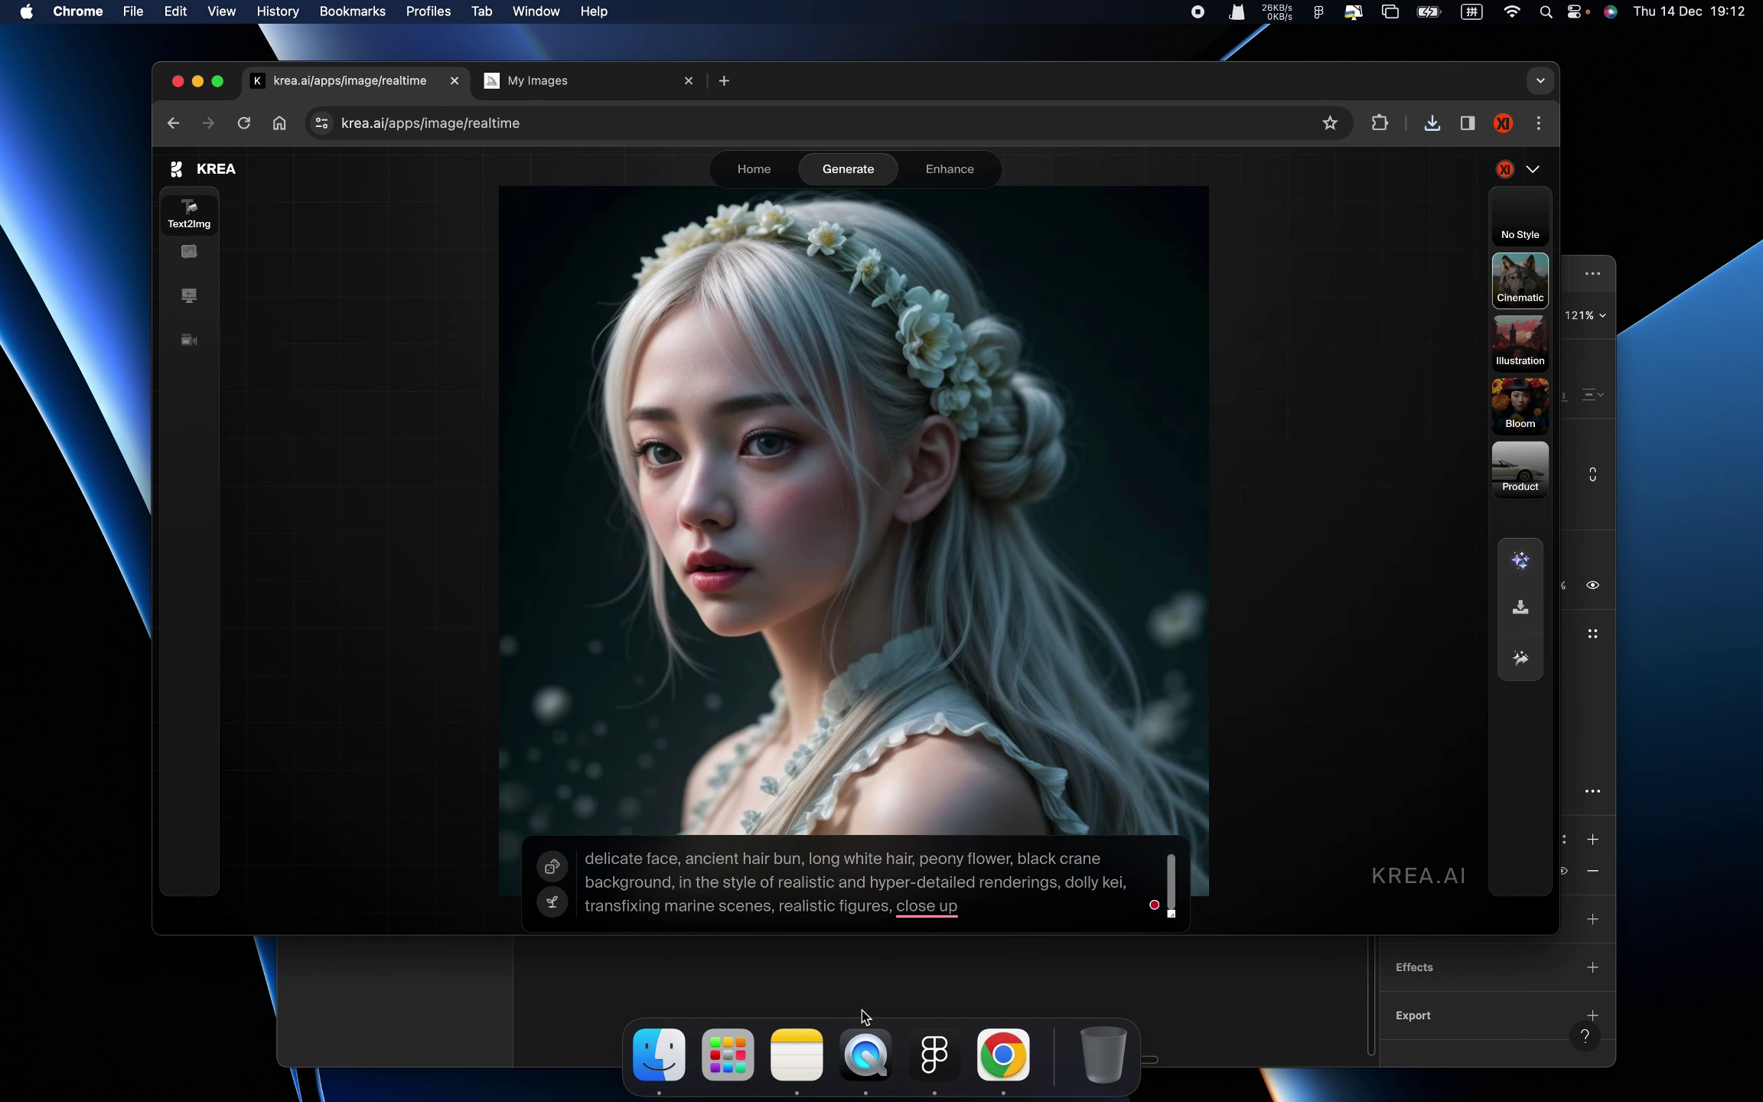
- Paste Figma's black-and-white fashion-icon illustration prompt into KREA and apply Bloom style
left_click(934, 1055)
double_click(971, 842)
key("super+a")
key("super+c")
key("super+Tab")
key("super+a")
key("super+v")
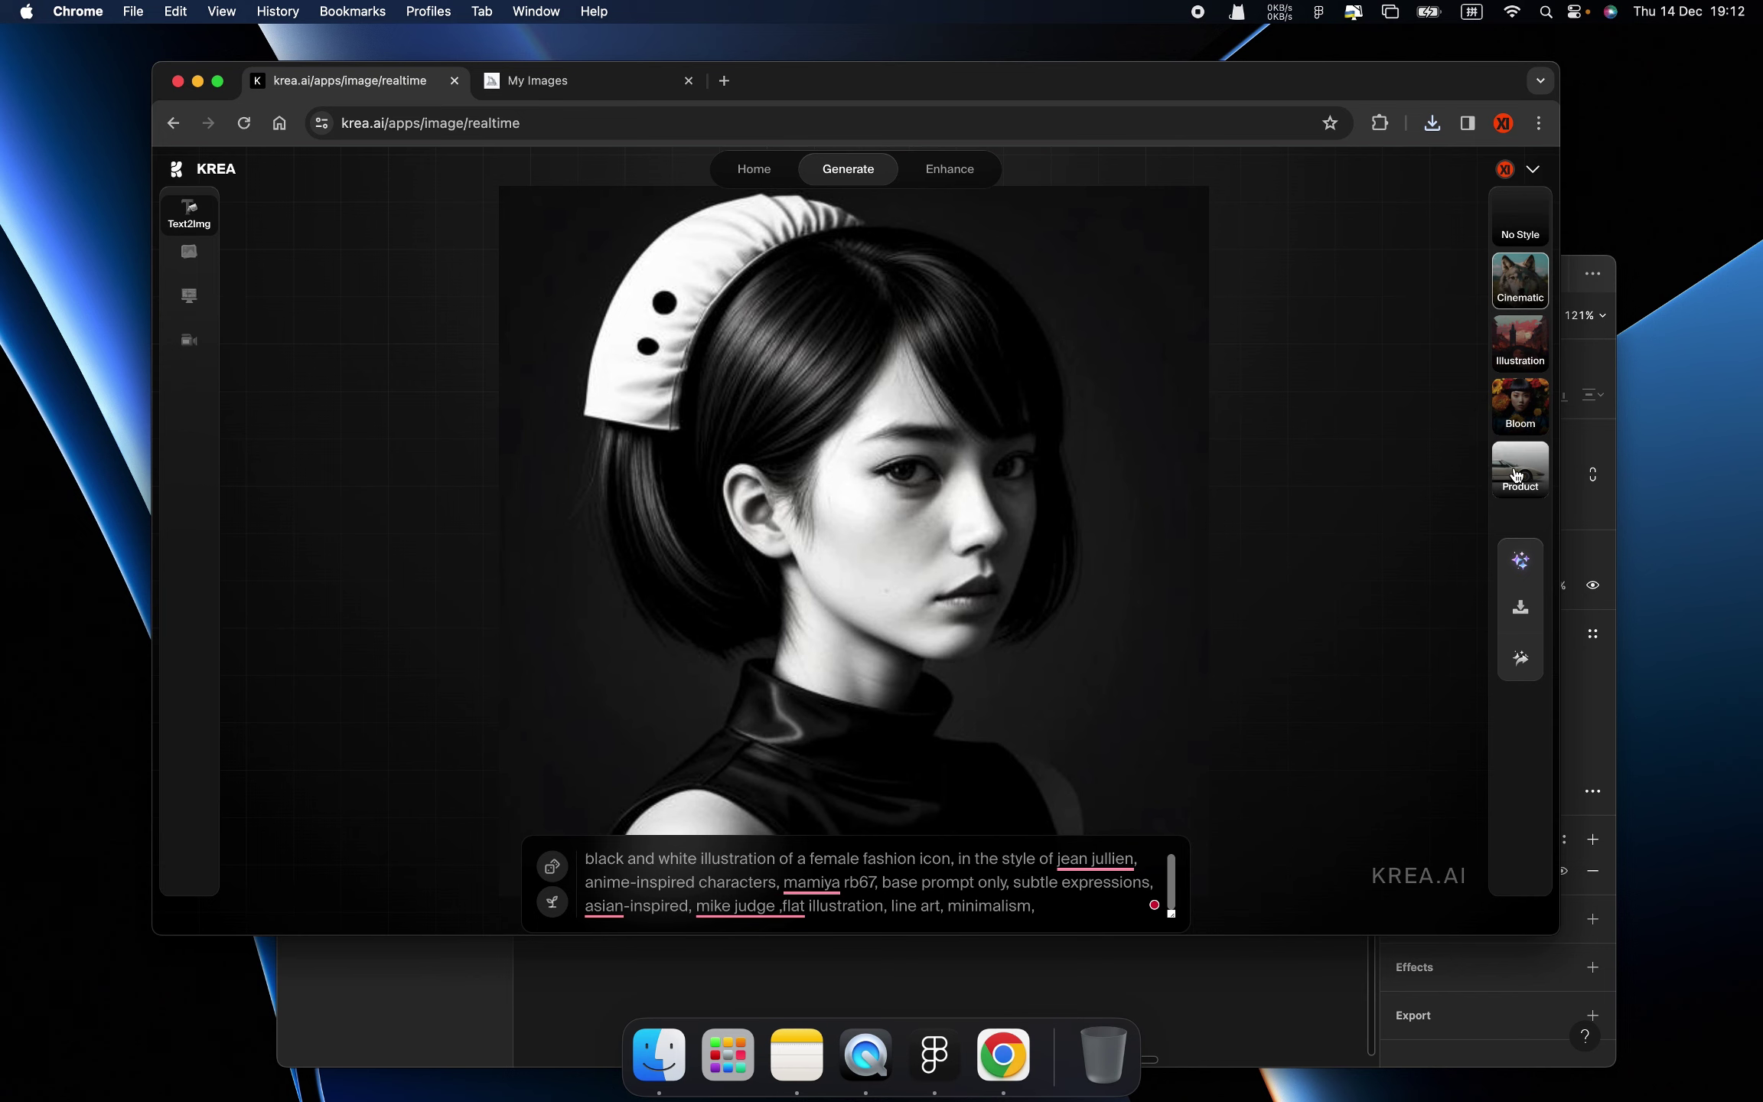
left_click(1511, 409)
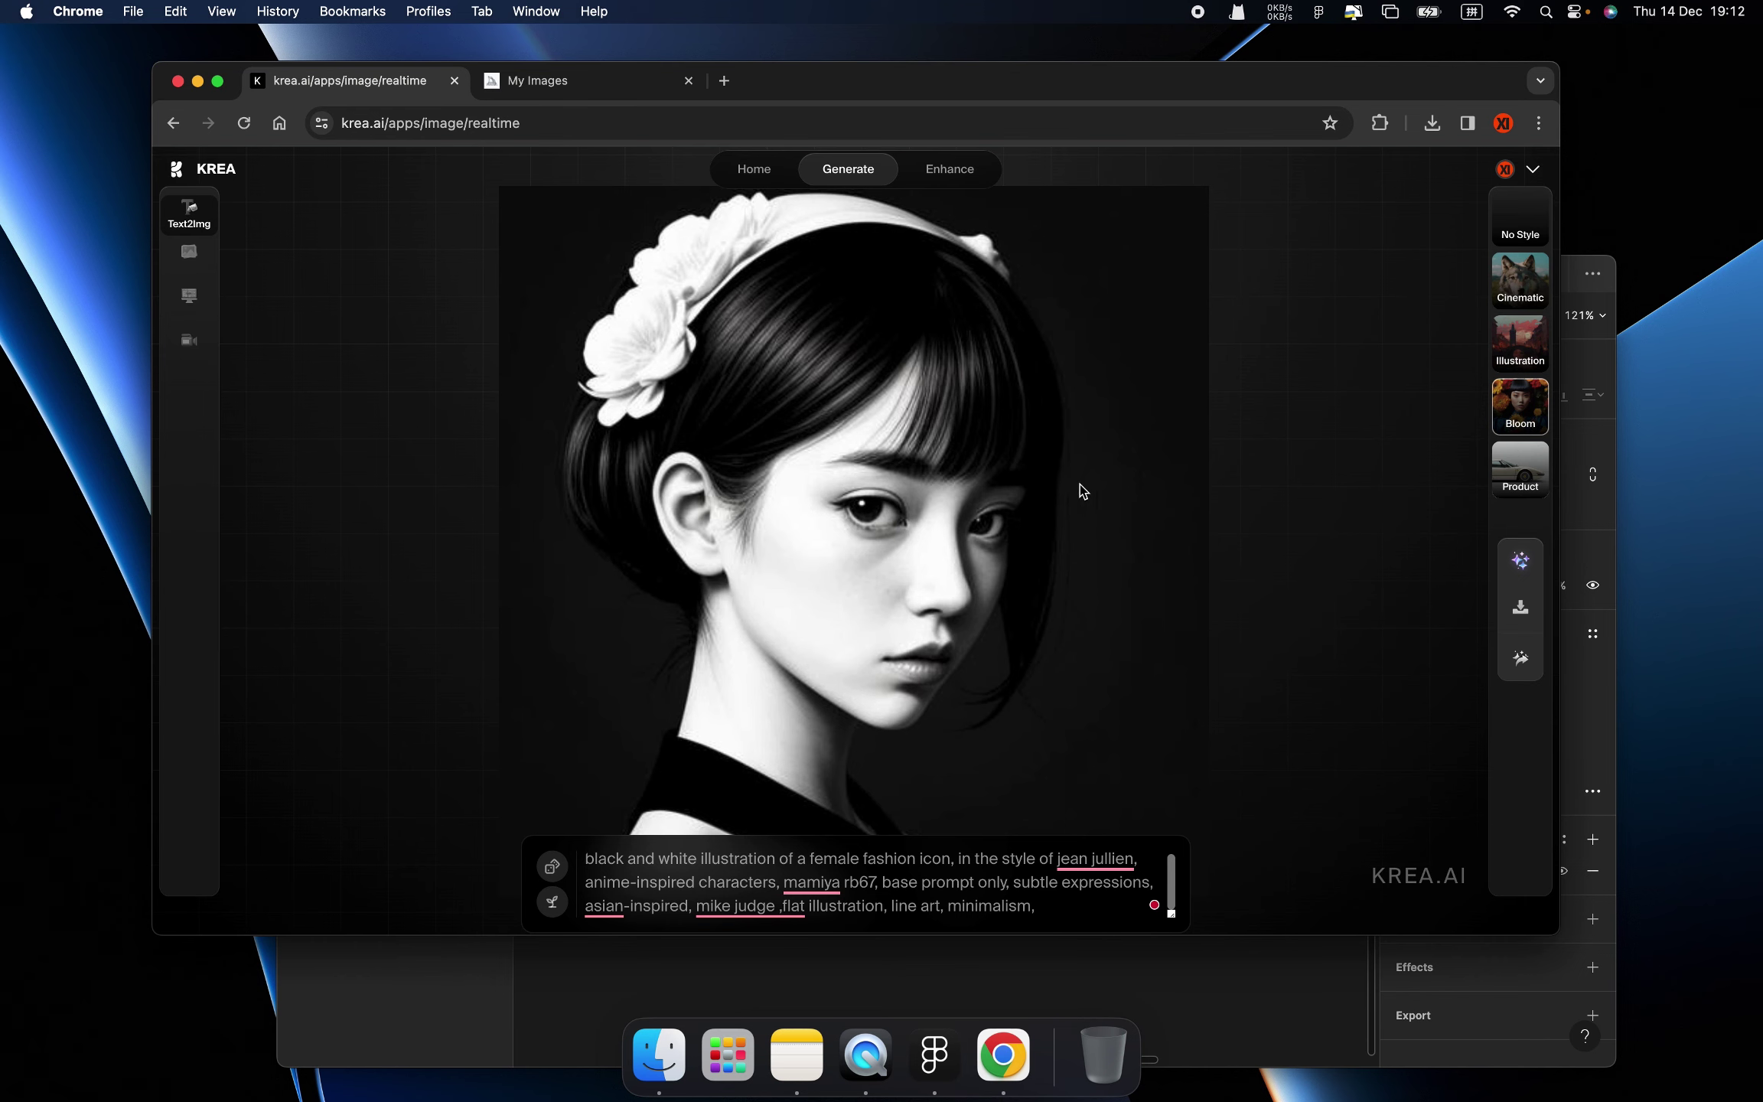
- Copy the Keith Negley techno-shamanism poster prompt from Figma into KREA's prompt
key("super+Tab")
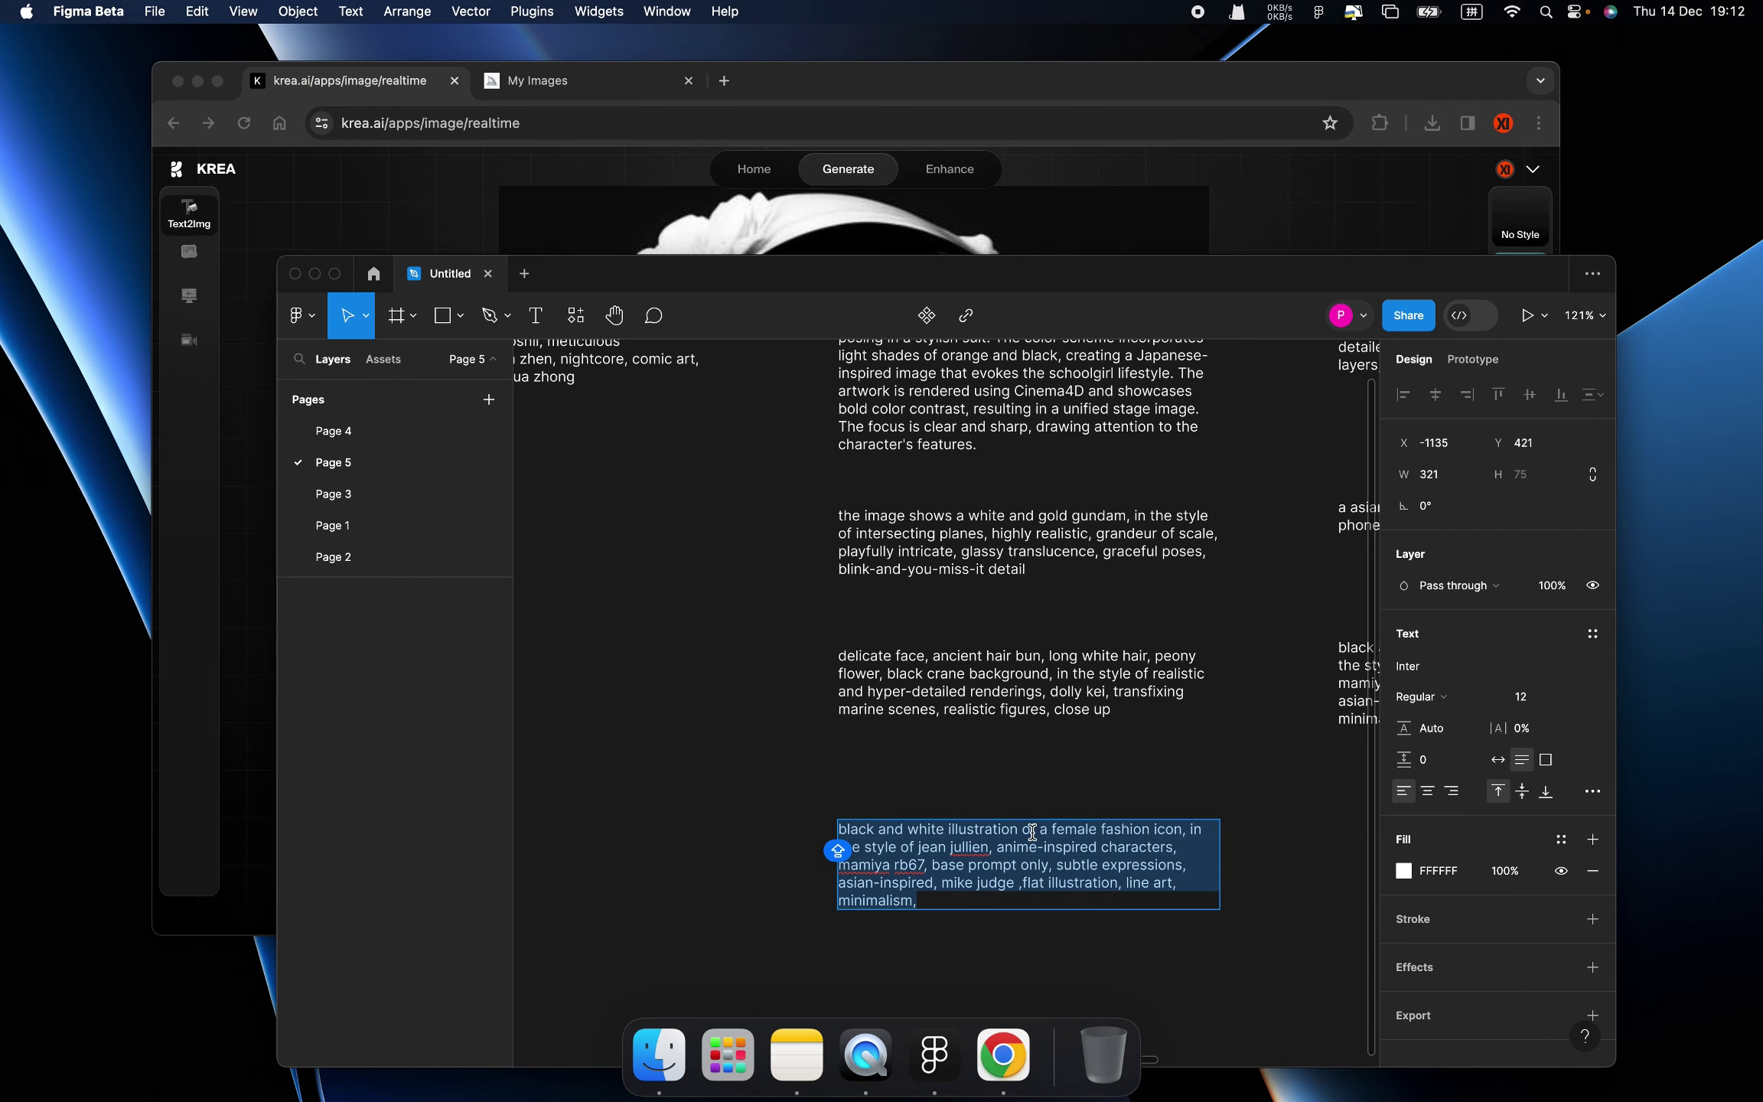
scroll(1062, 575, "up", 5)
scroll(1062, 575, "right", 3)
key("super+a")
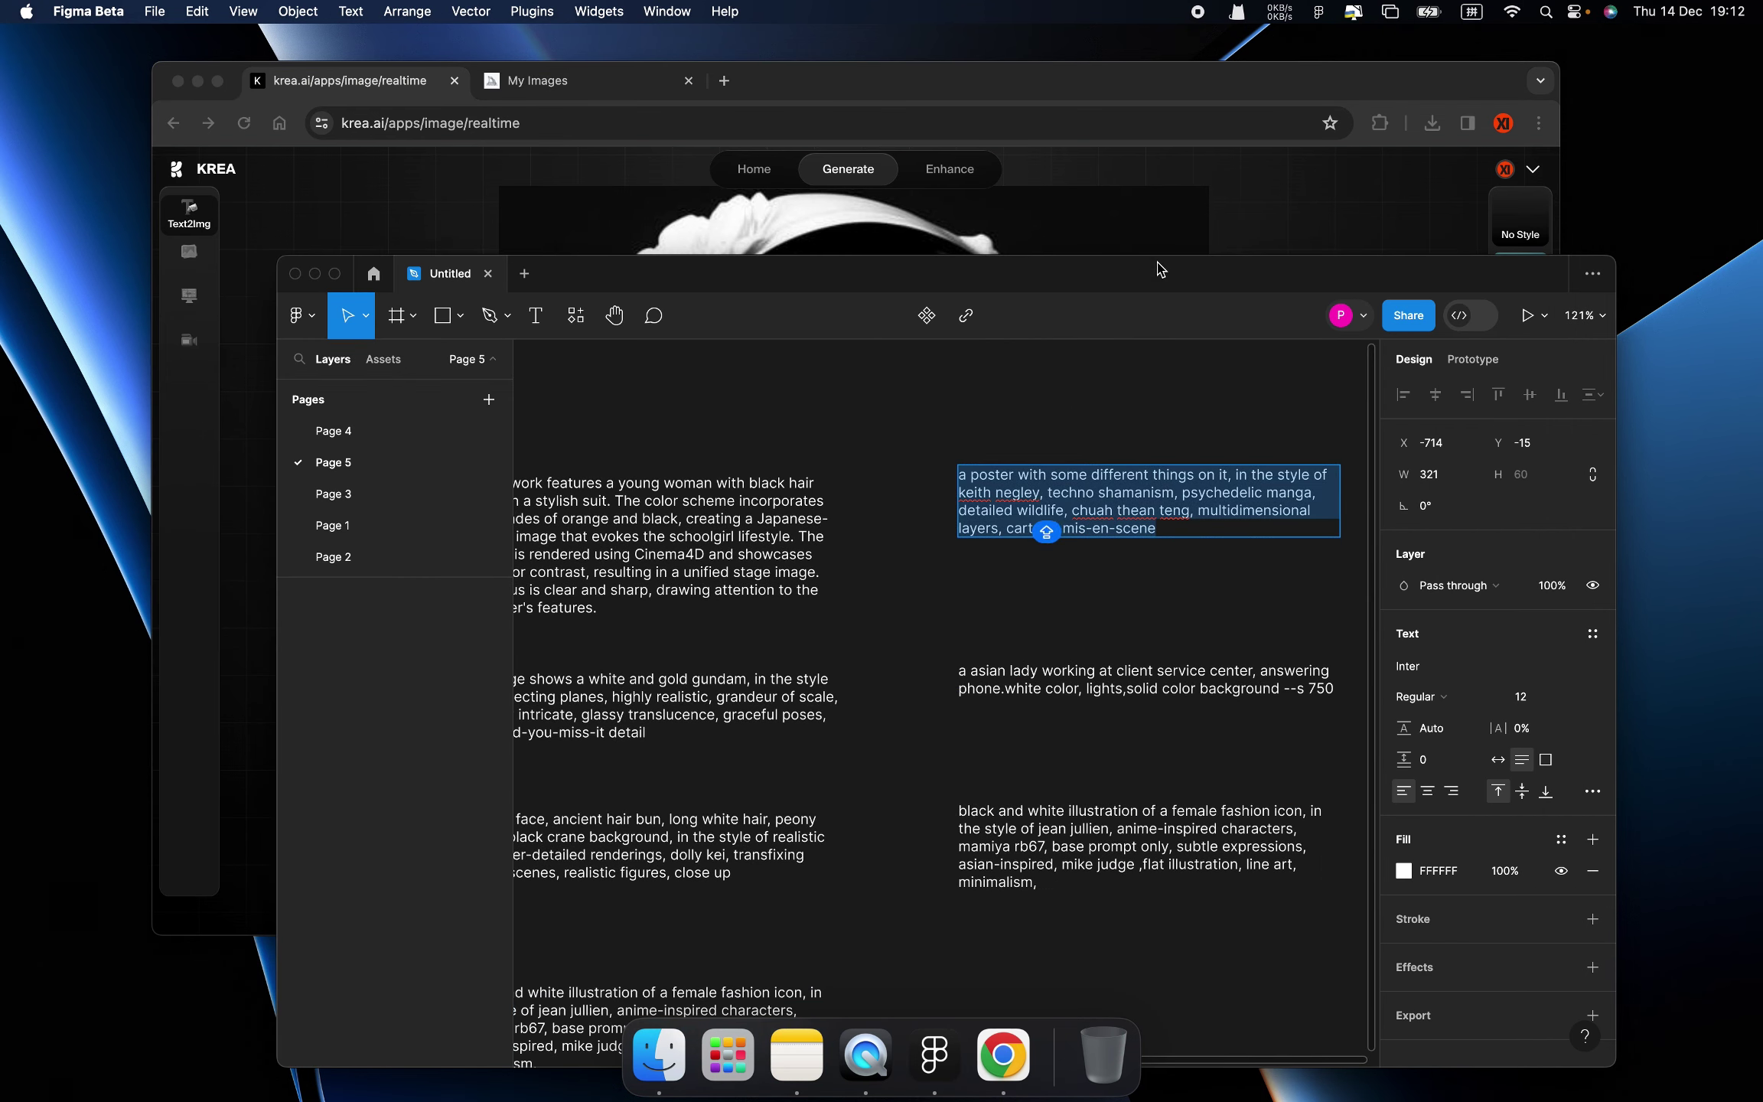
key("super+c")
key("super+Tab")
key("super+a")
key("super+v")
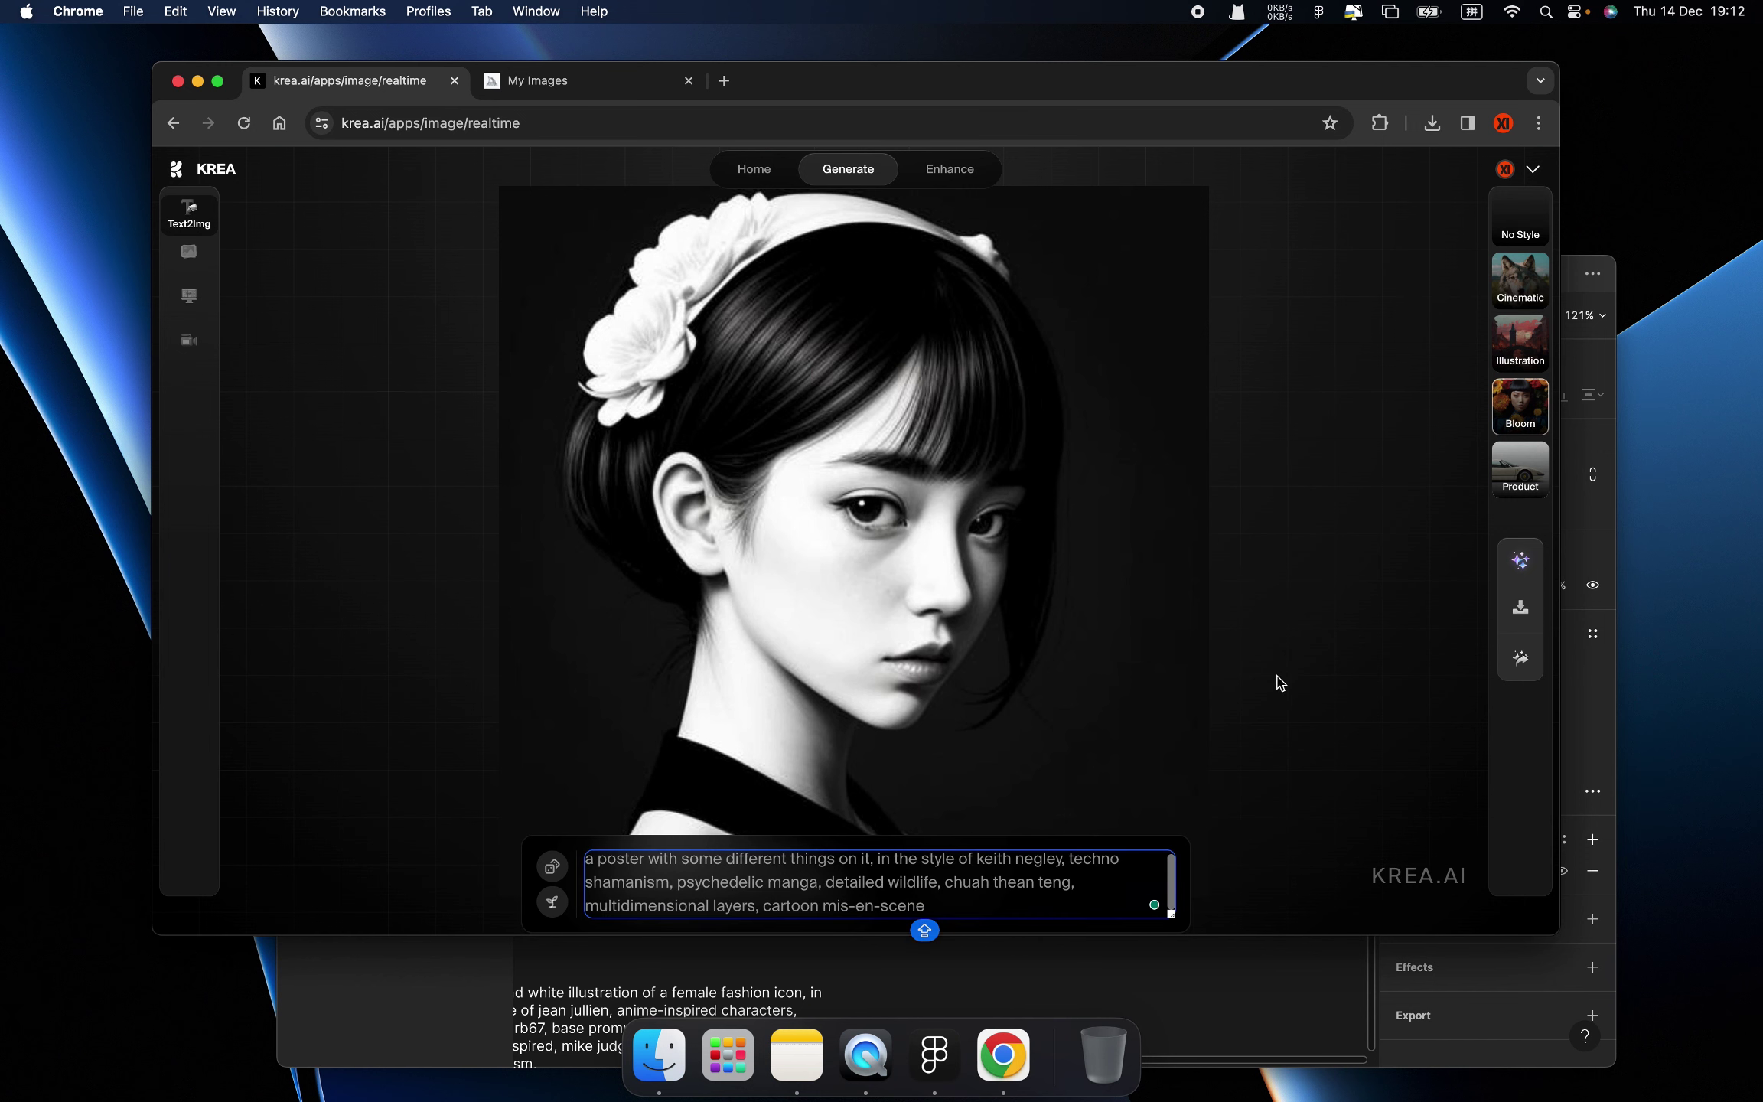
left_click(1276, 679)
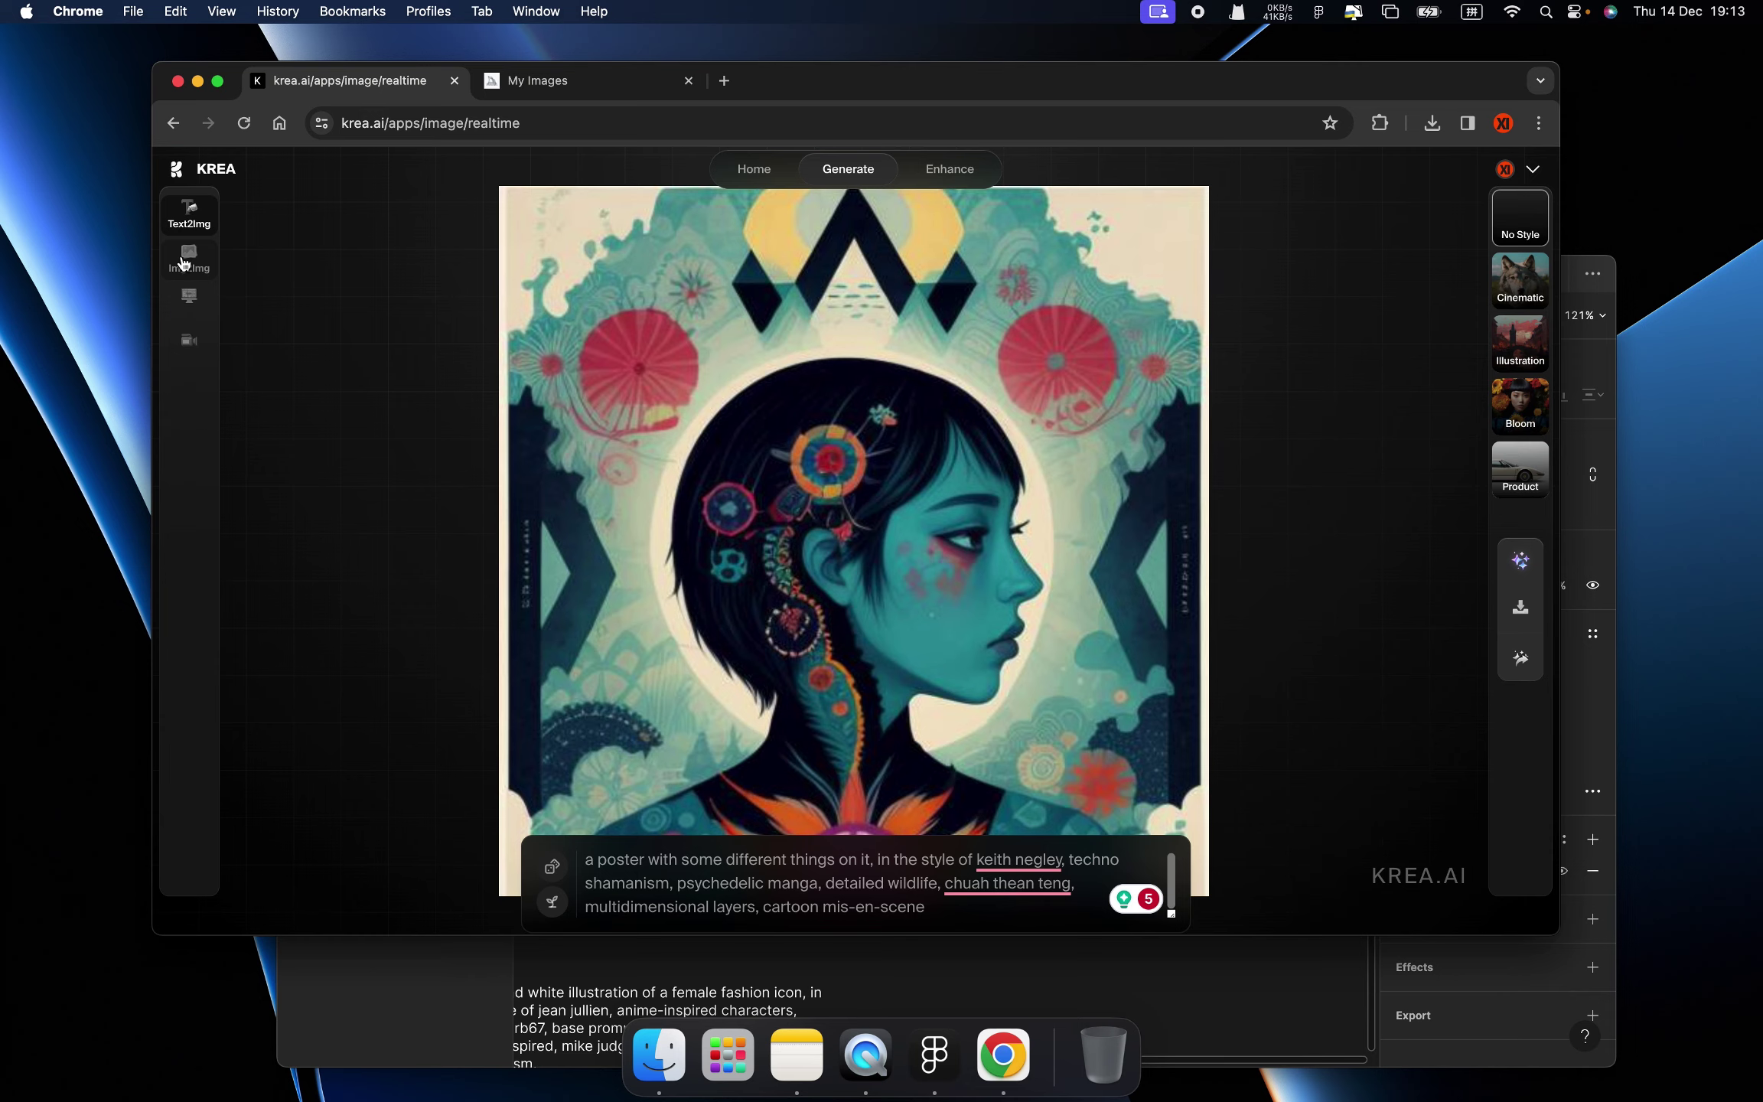
- In Img2Img, paint a grey stick figure with head, body and legs
left_click(189, 254)
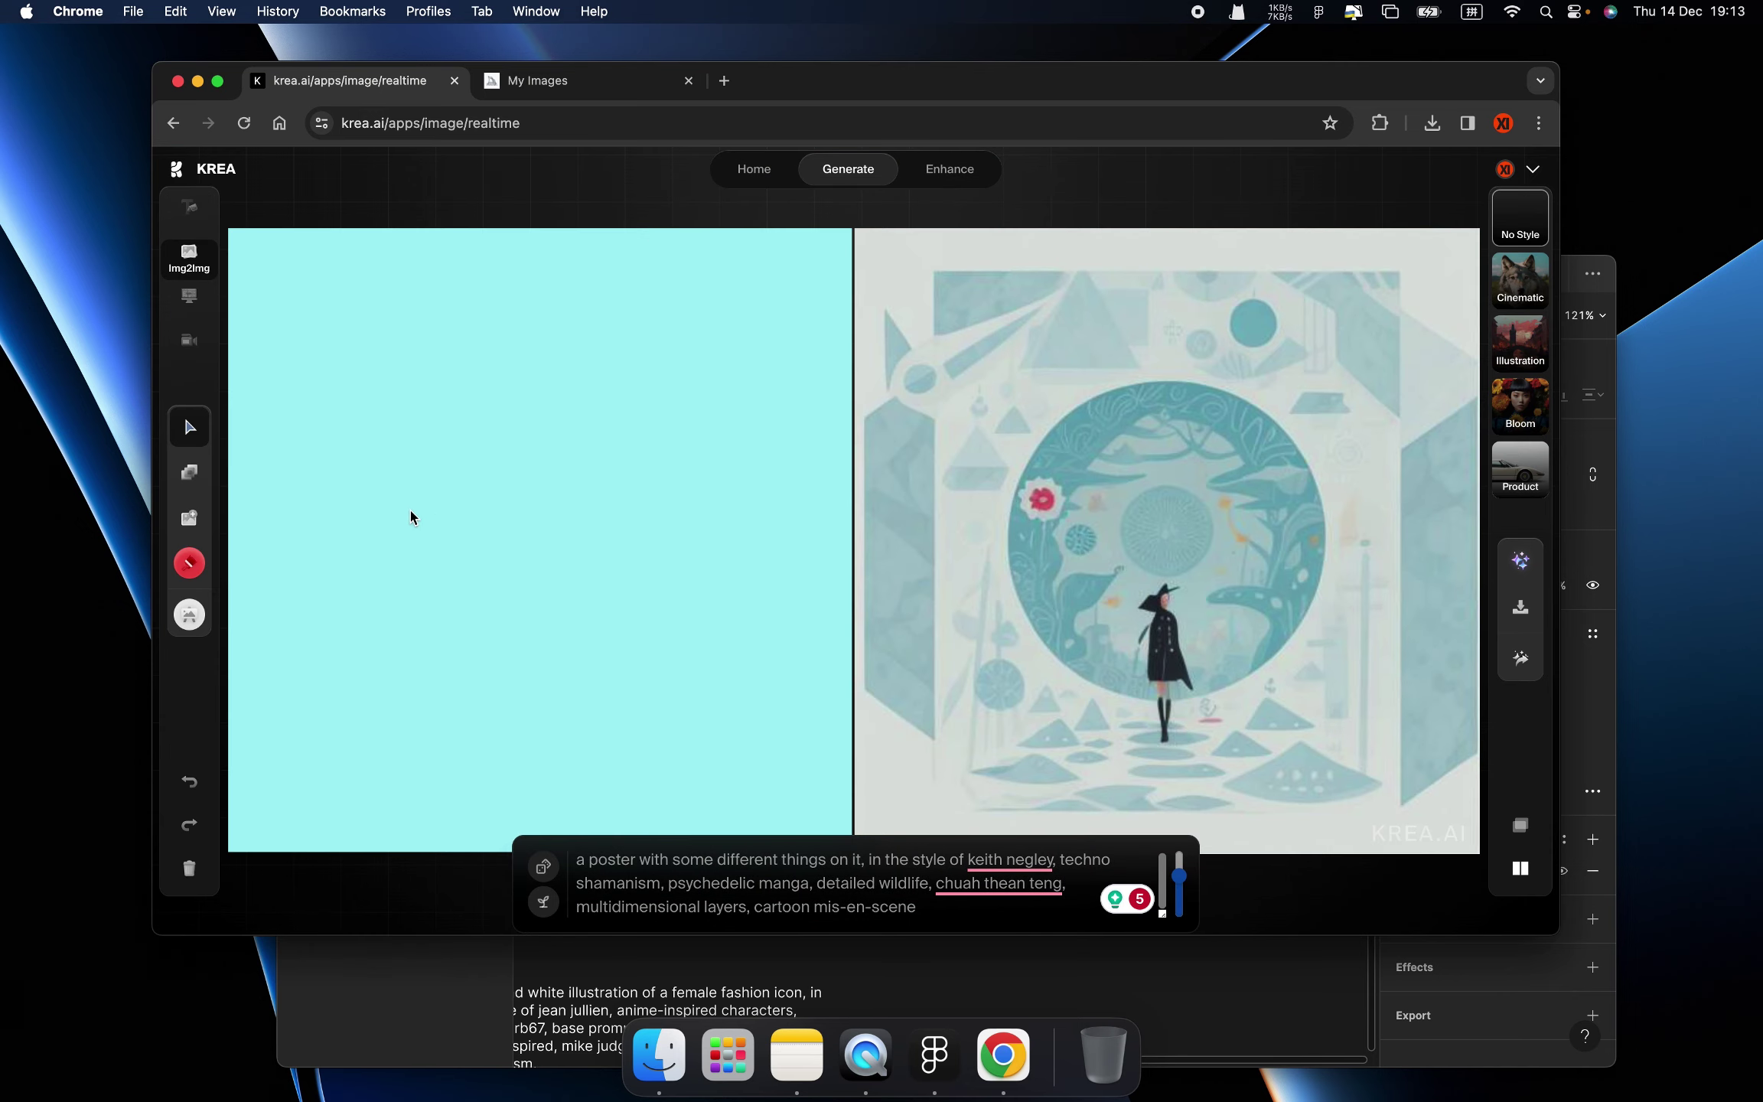
left_click(189, 564)
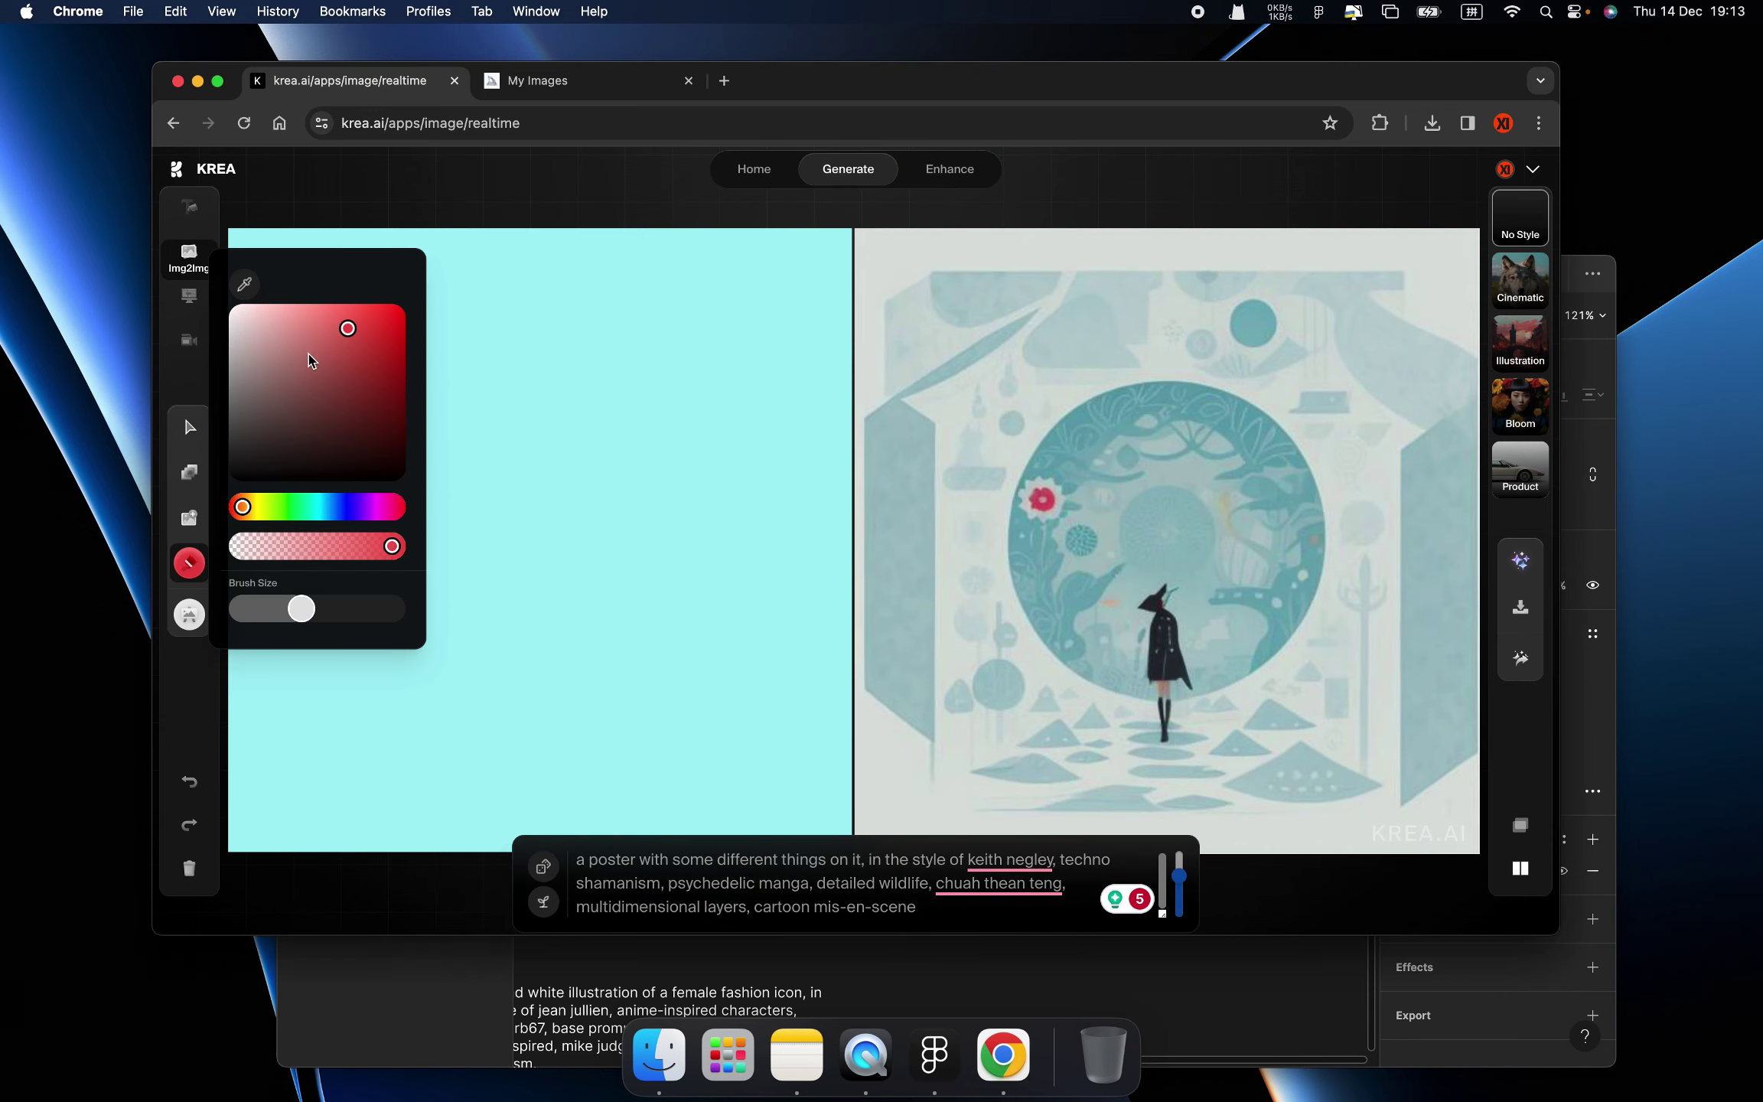
left_click(244, 383)
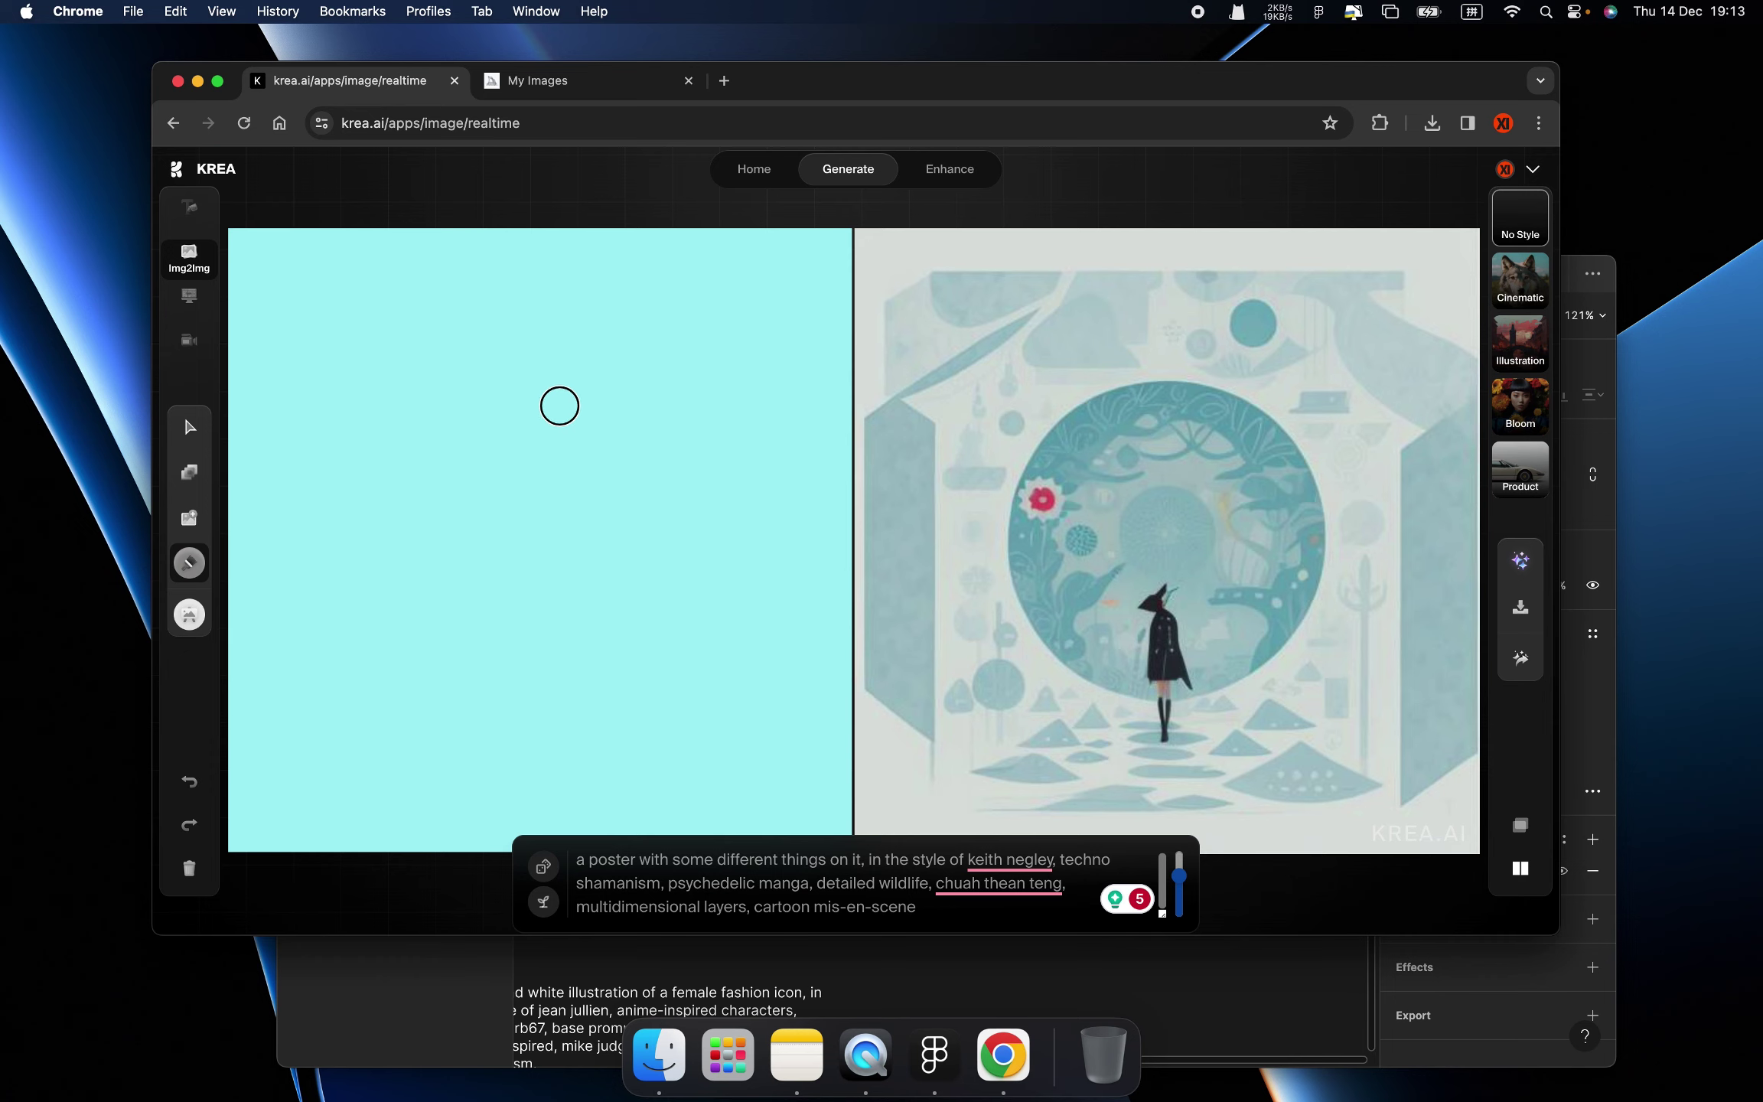
left_click_drag(507, 375, 504, 689)
mouse_move(494, 467)
left_mouse_down()
mouse_move(432, 578)
mouse_move(564, 597)
mouse_move(563, 643)
mouse_move(457, 796)
left_mouse_up()
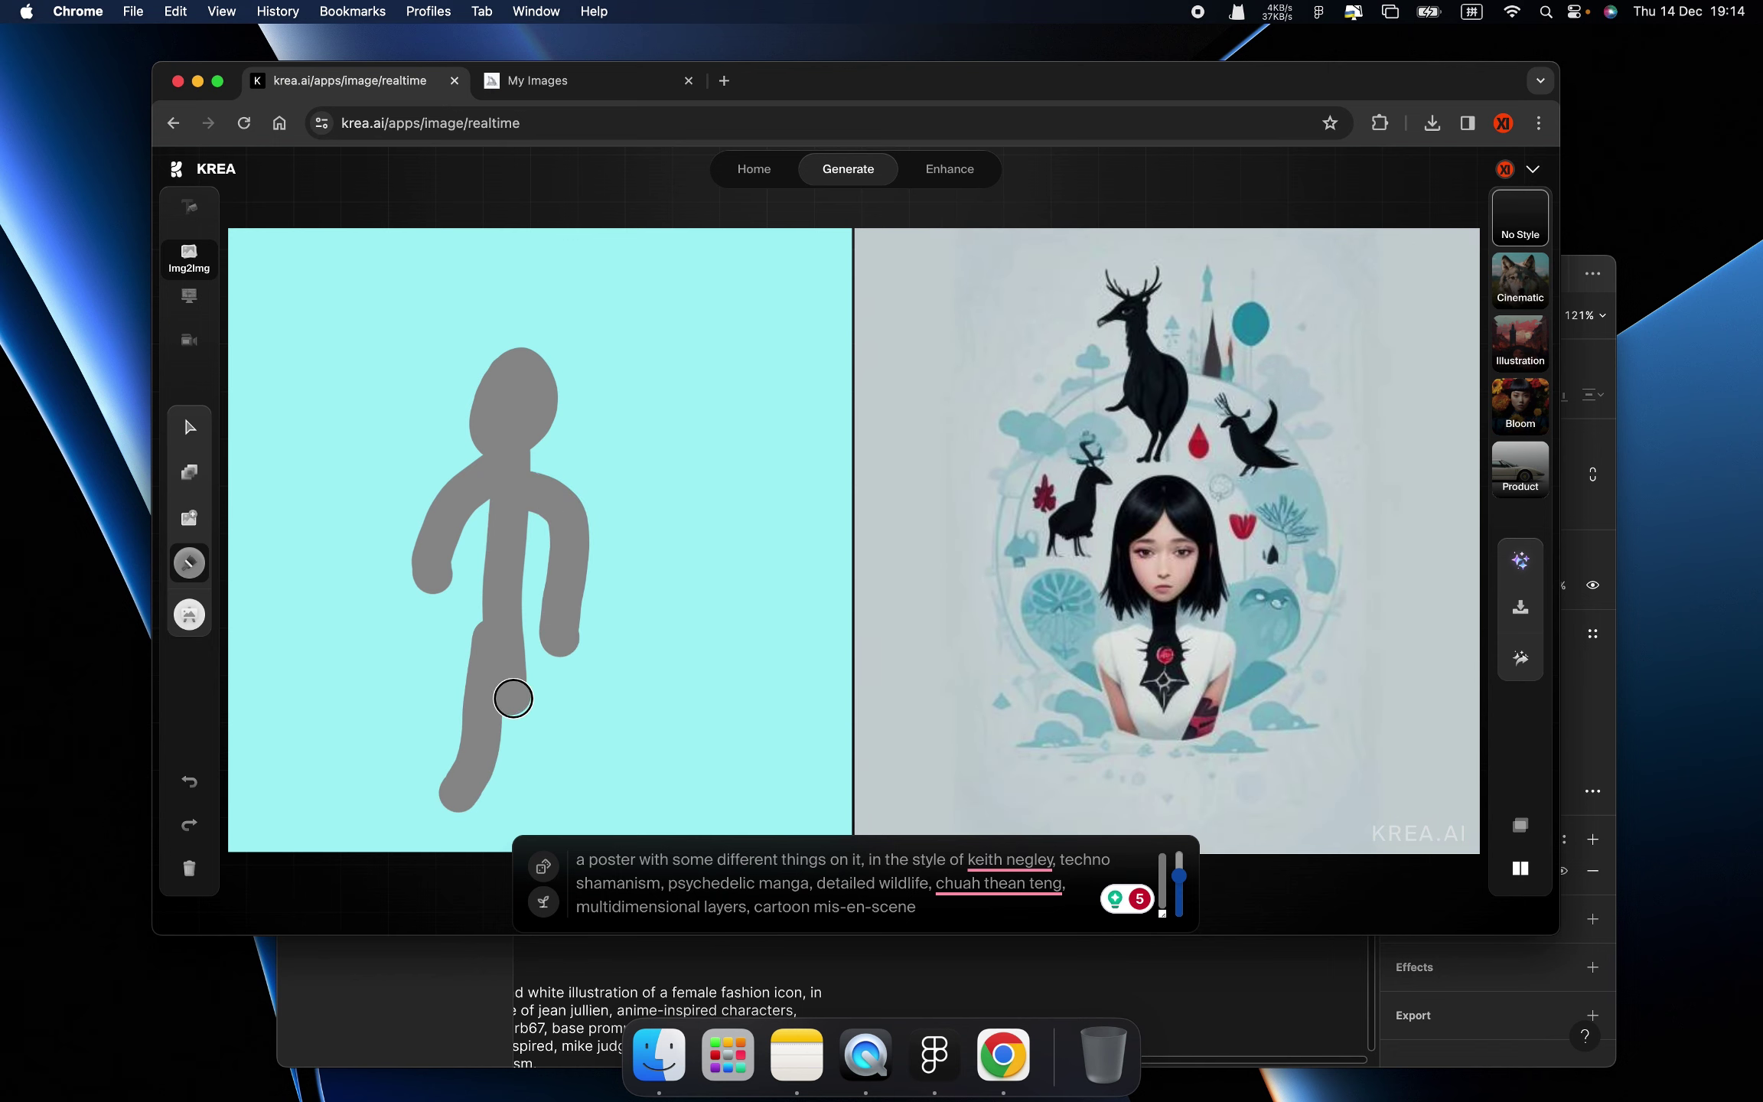
left_click_drag(509, 693, 555, 785)
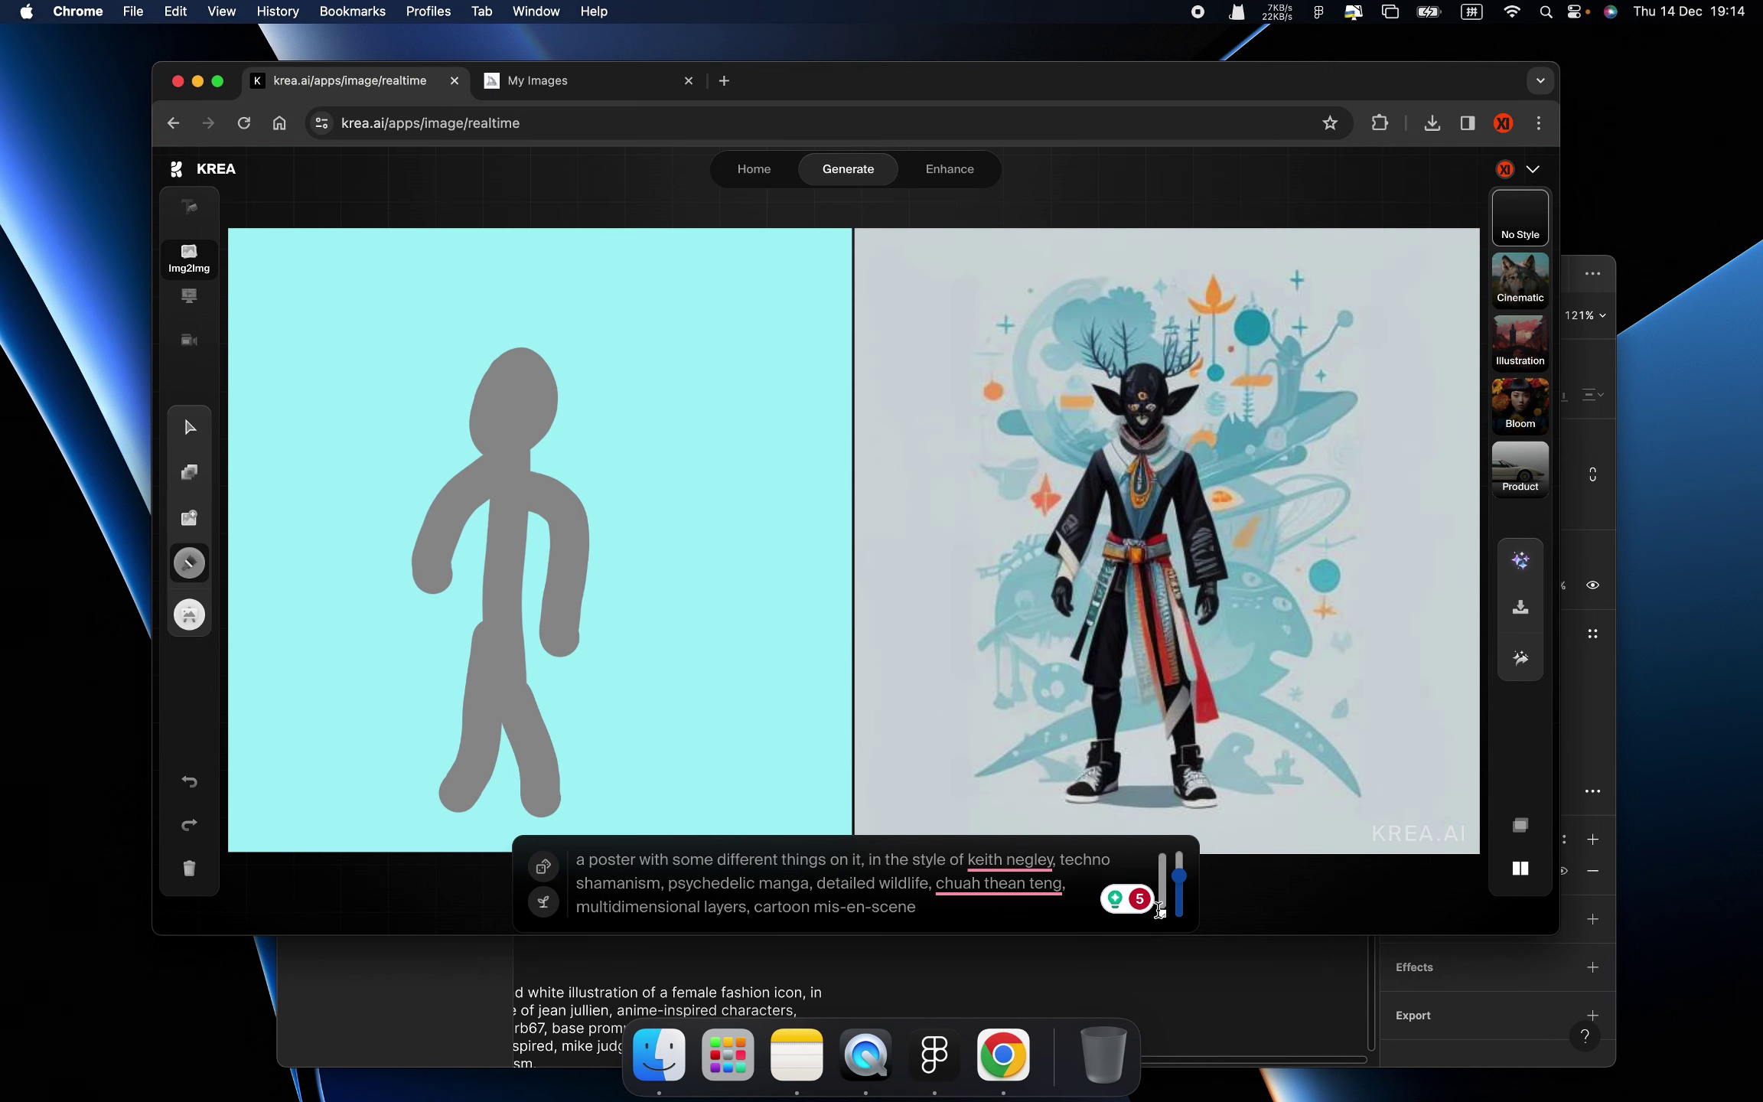
- Nudge the AI Strength slider down, up and down again to compare renders
mouse_move(1180, 885)
left_click(1181, 885)
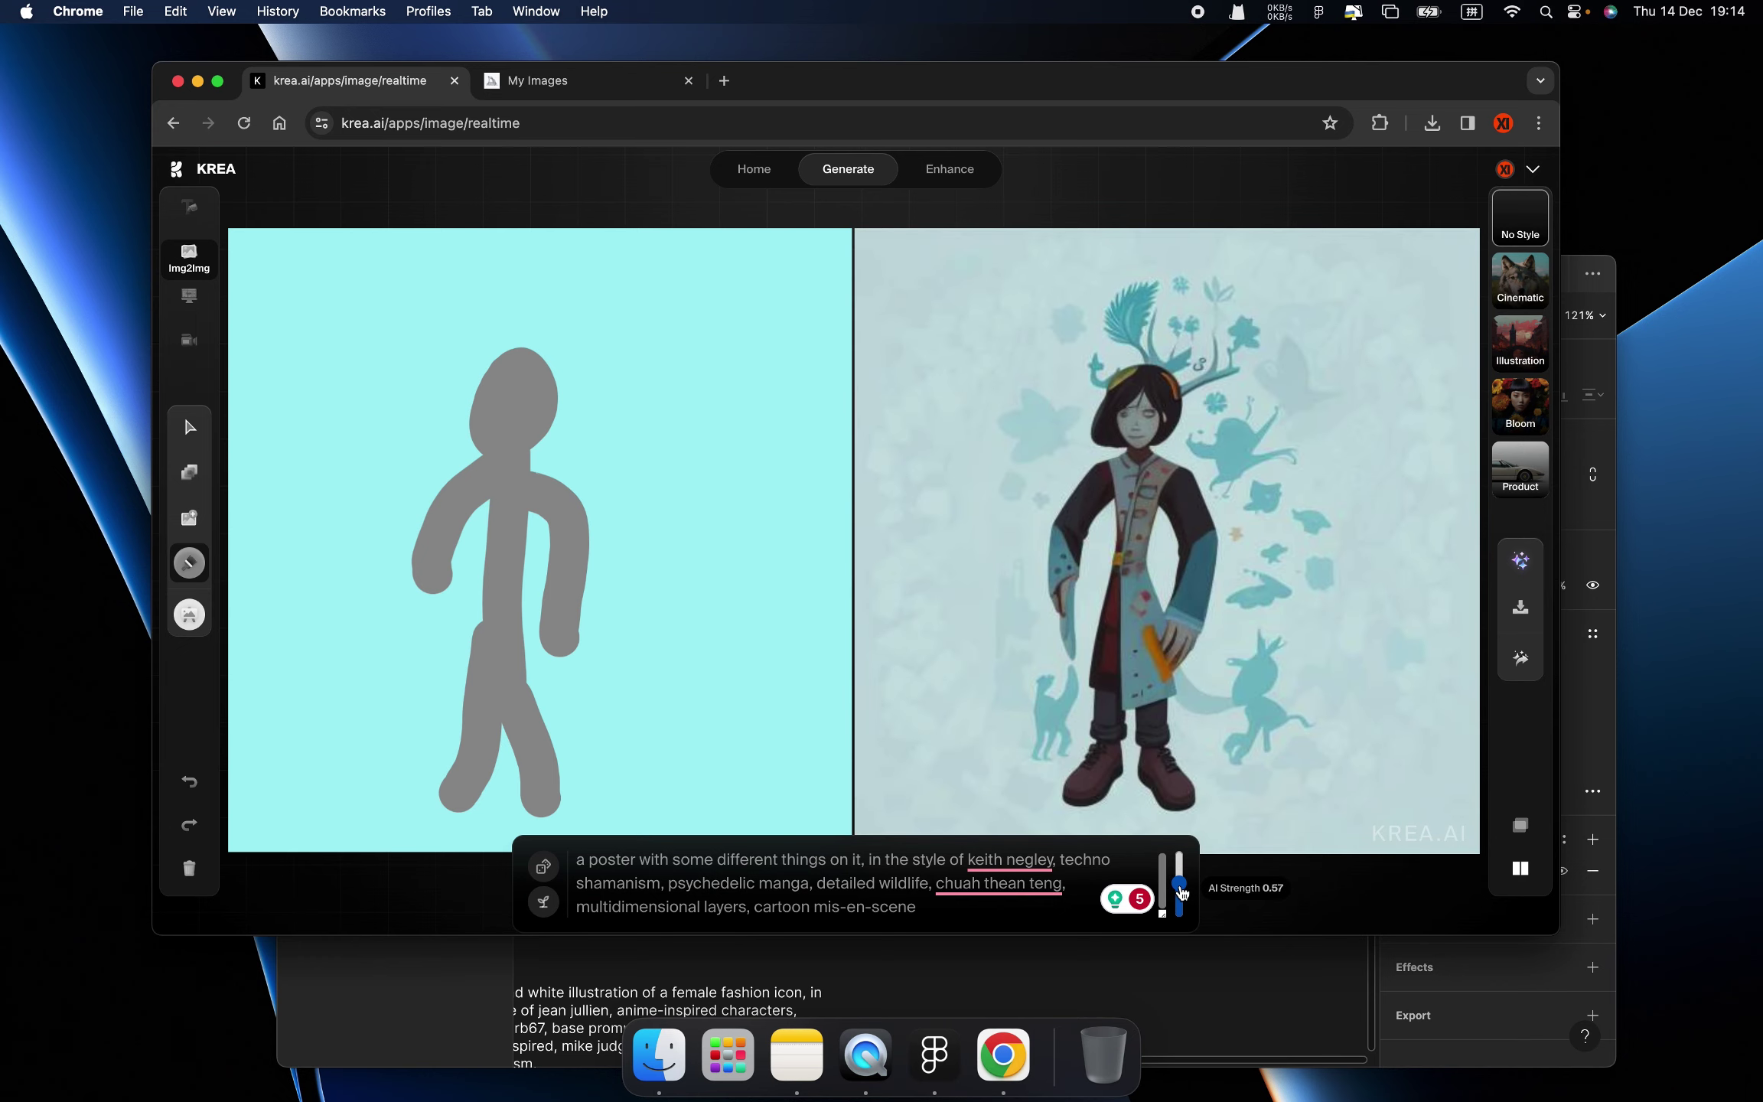
left_click(1164, 871)
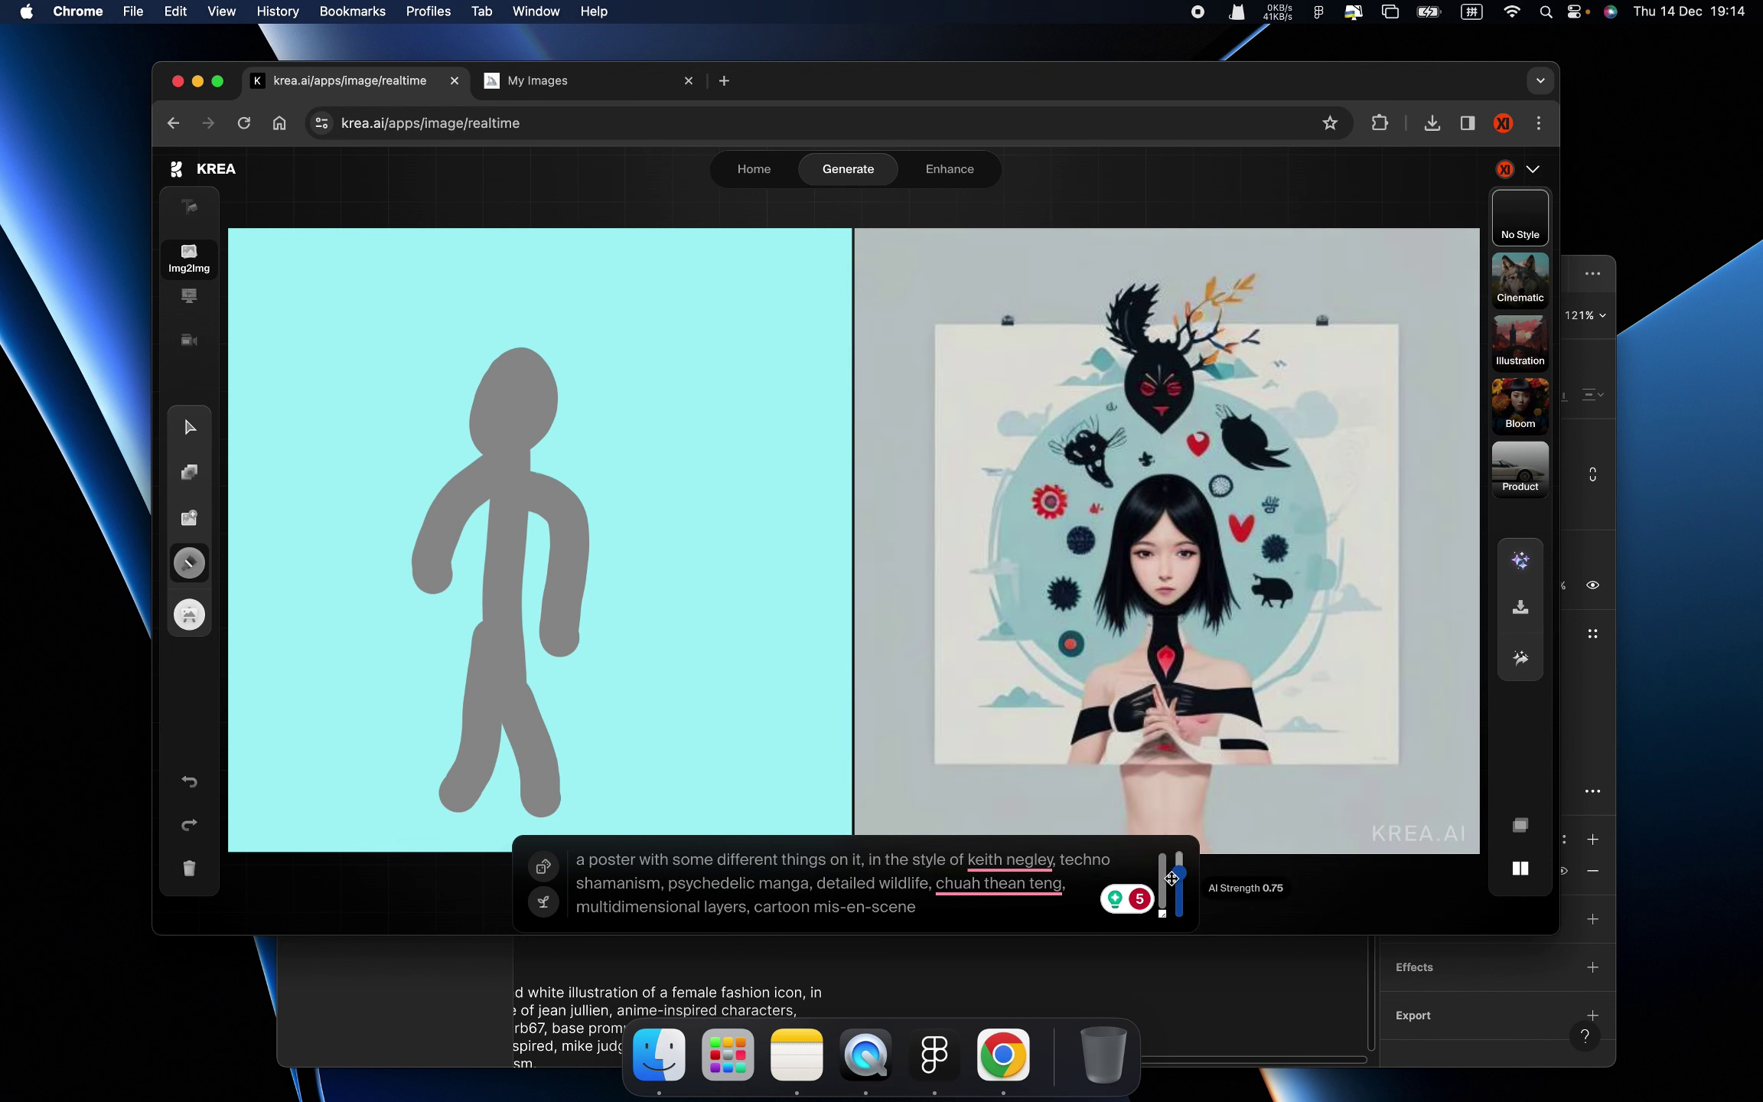
left_click(1179, 880)
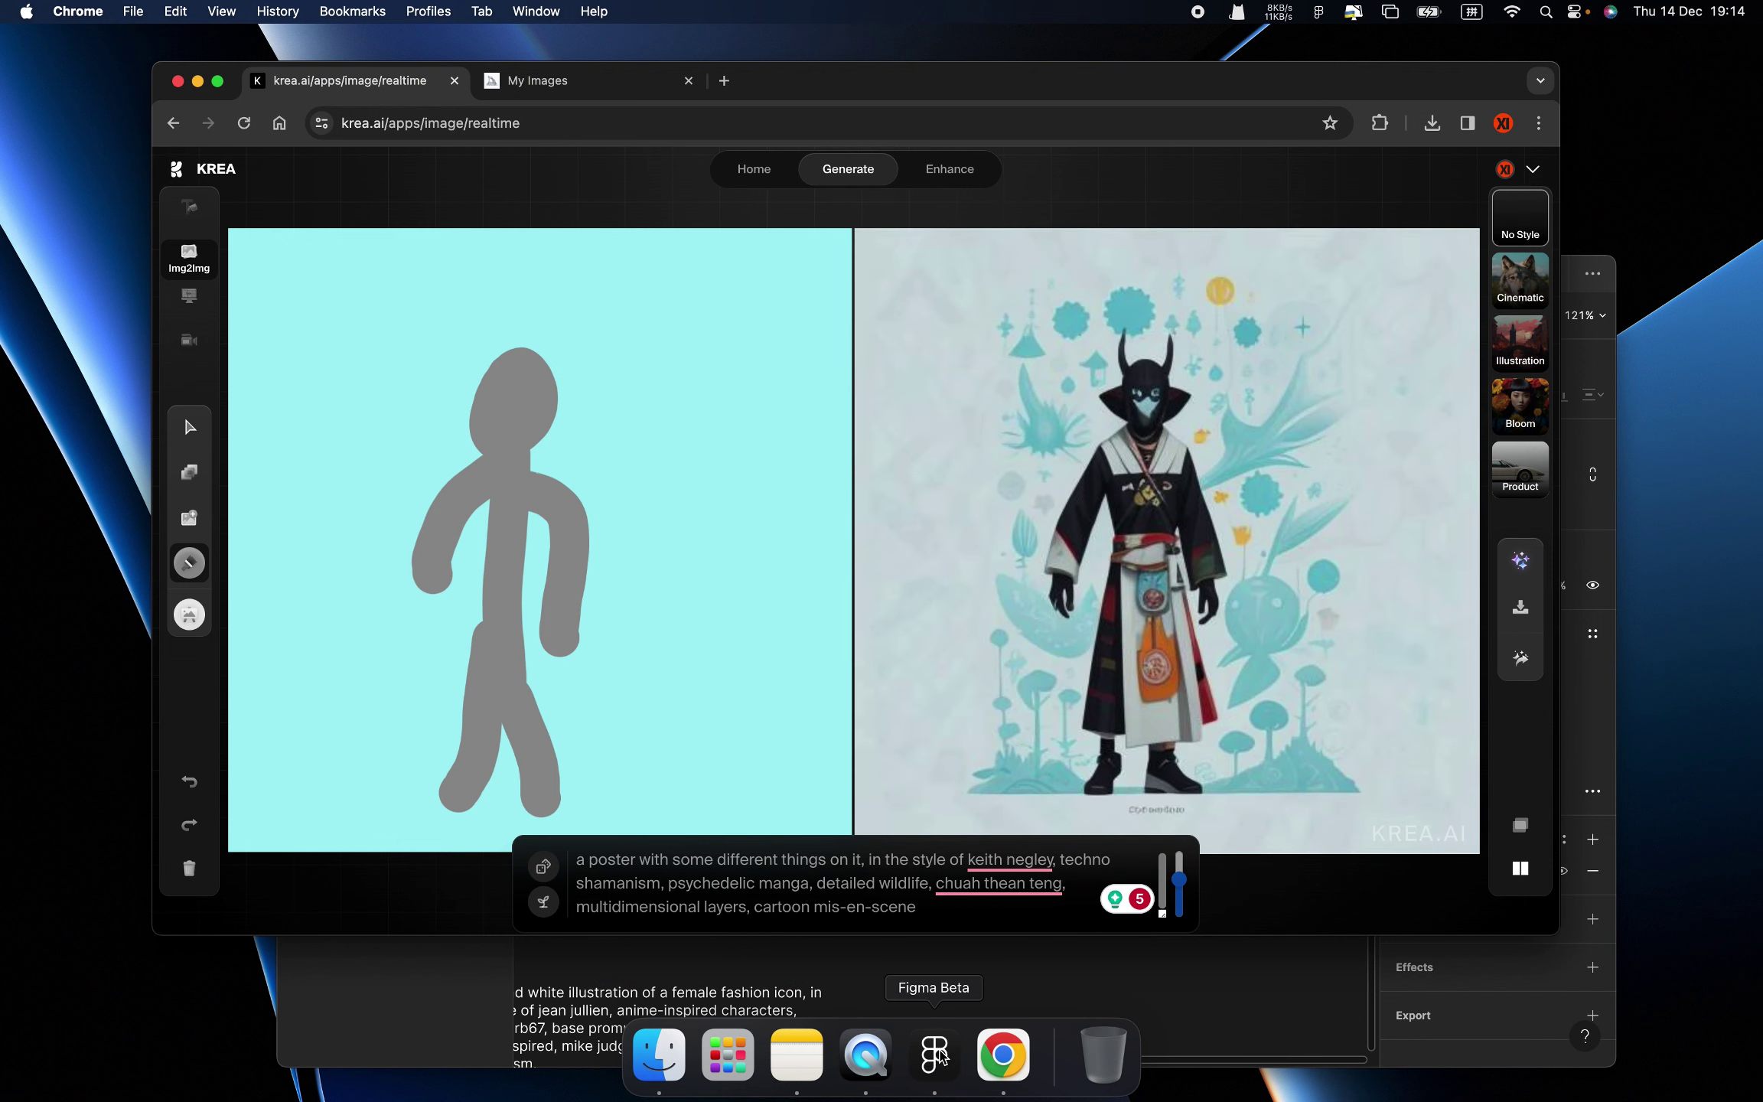
left_click(935, 1054)
- Enter the Asian lady client-service prompt and generate with a random seed
left_click(1020, 678)
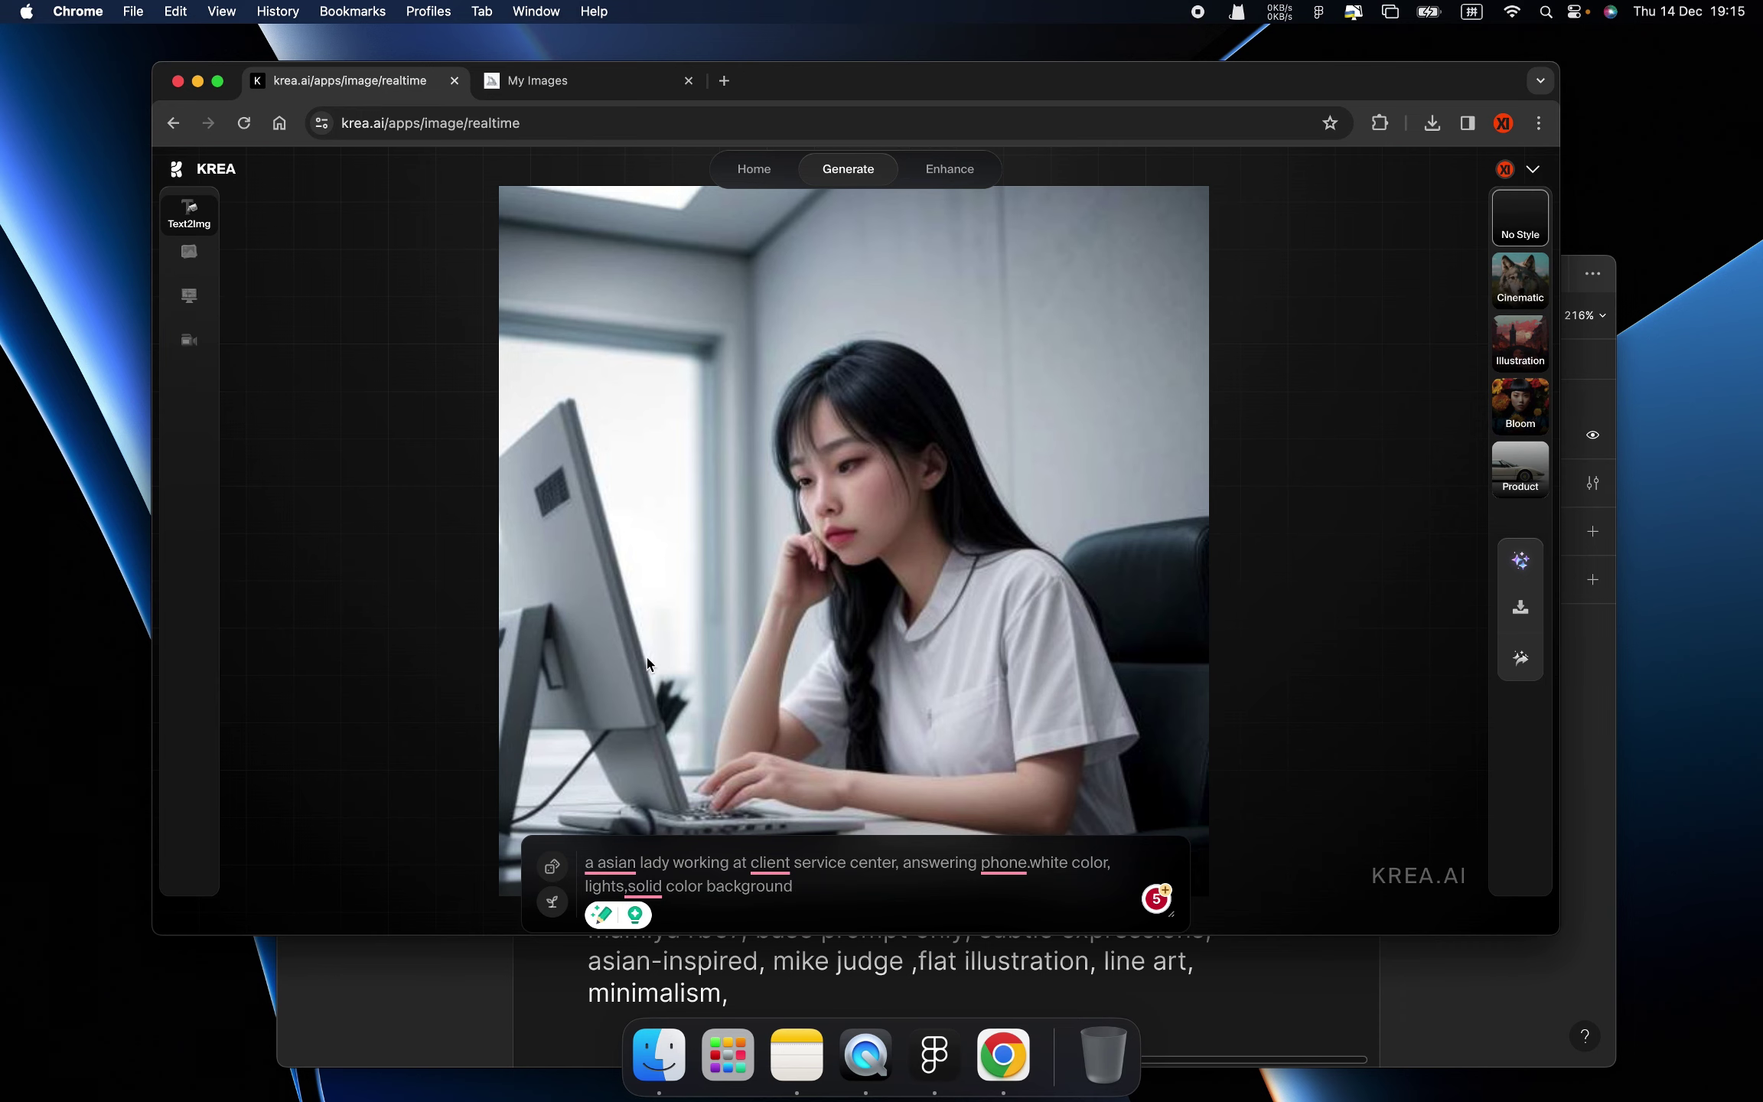
left_click(844, 891)
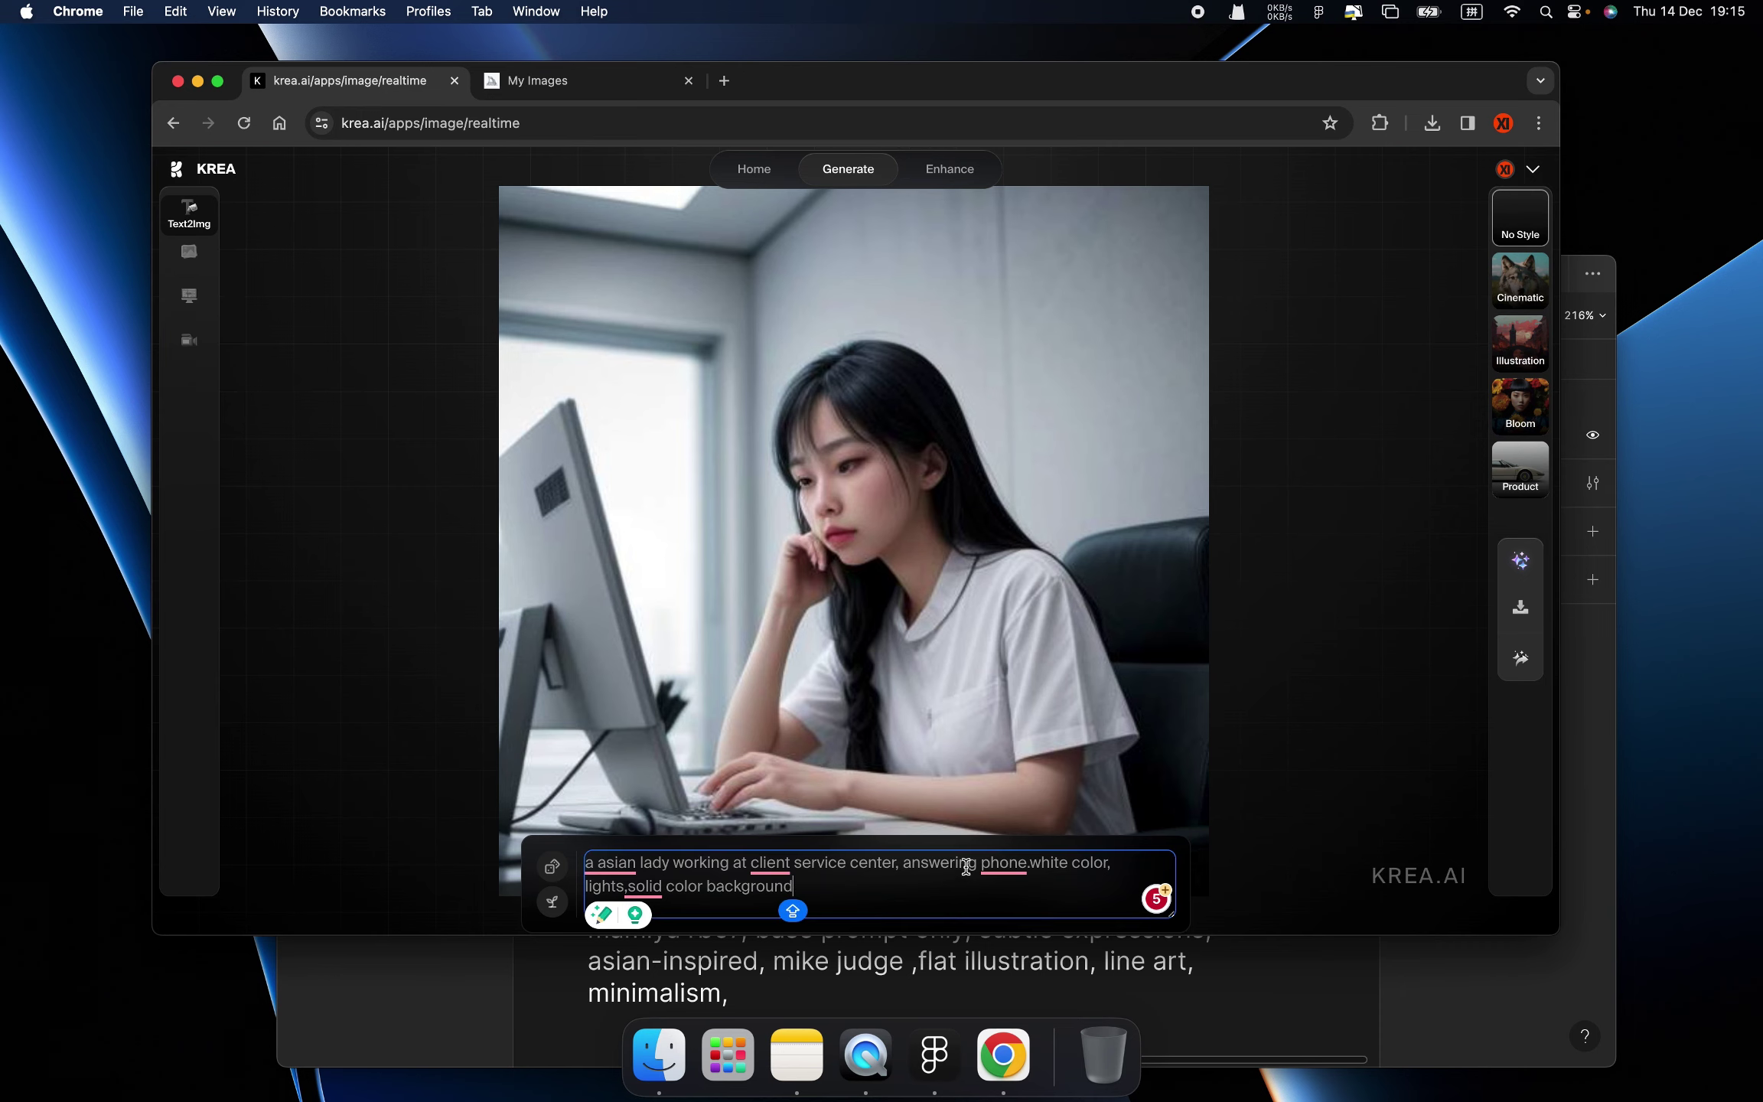
left_click(548, 915)
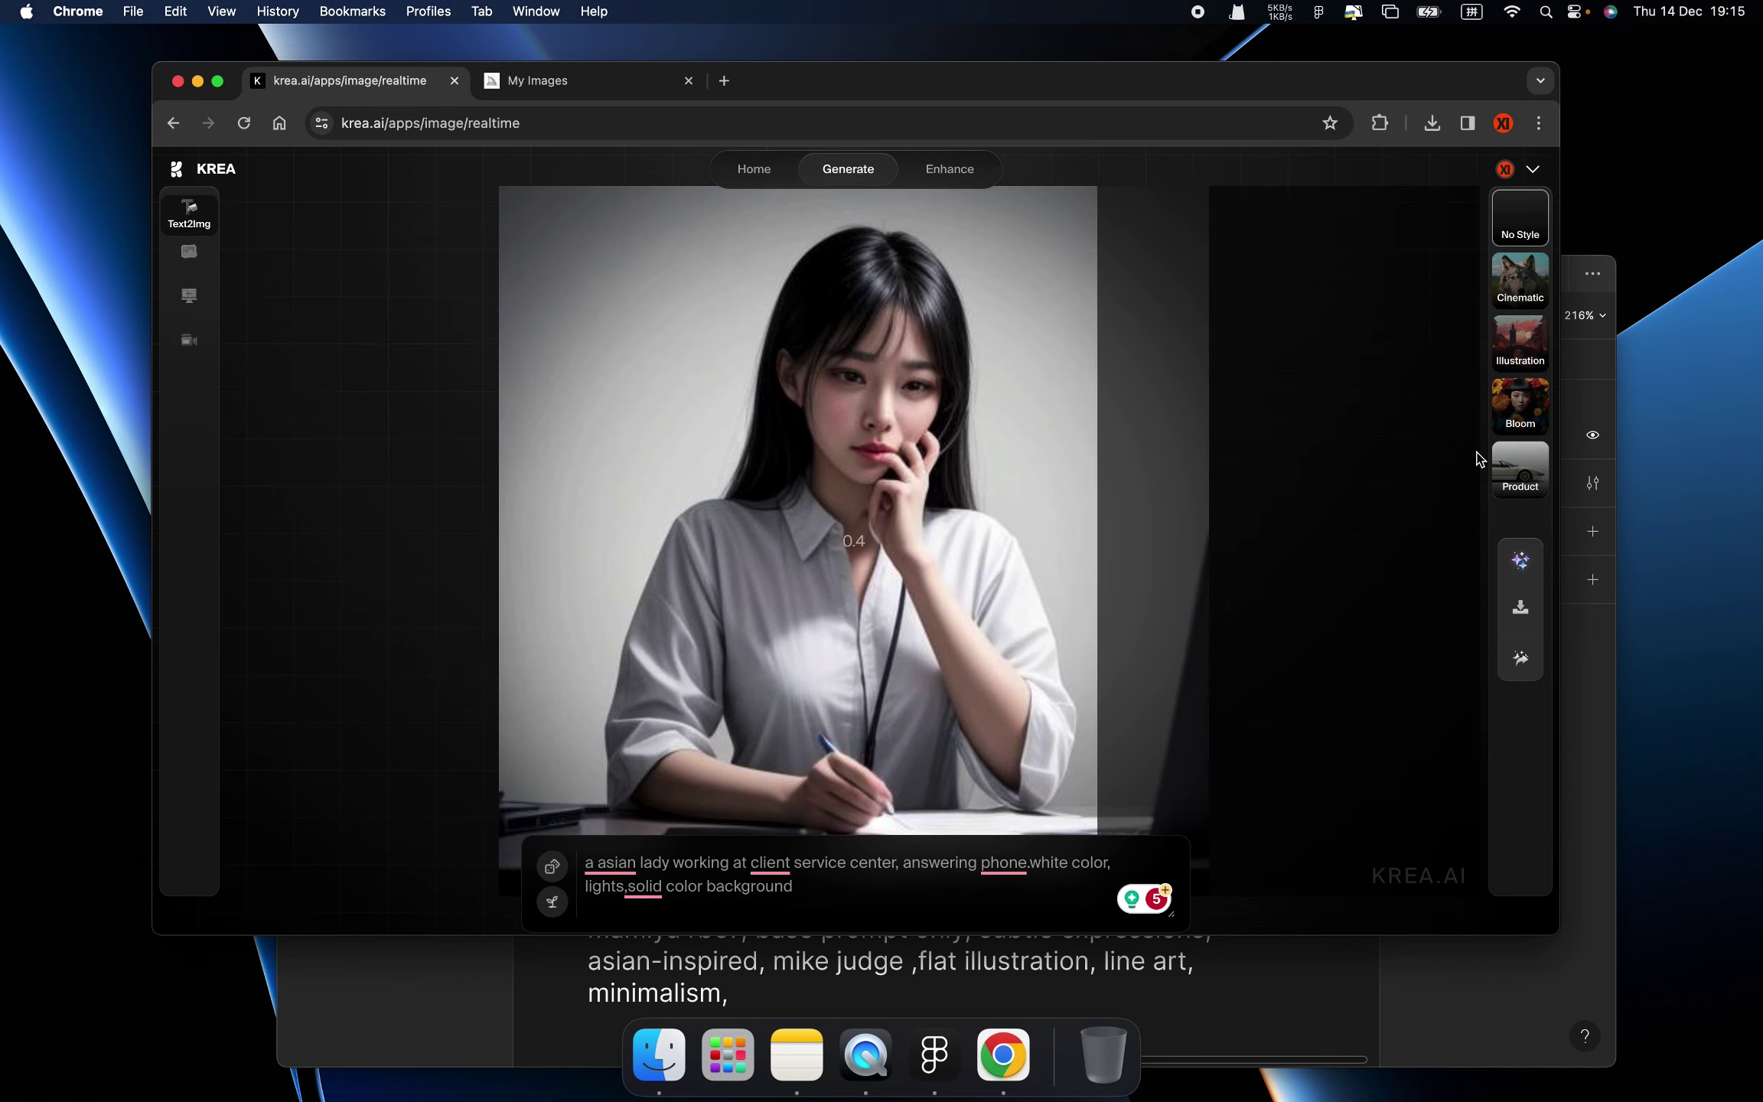
- Apply the Illustration style and reroll to another random seed
left_click(1521, 352)
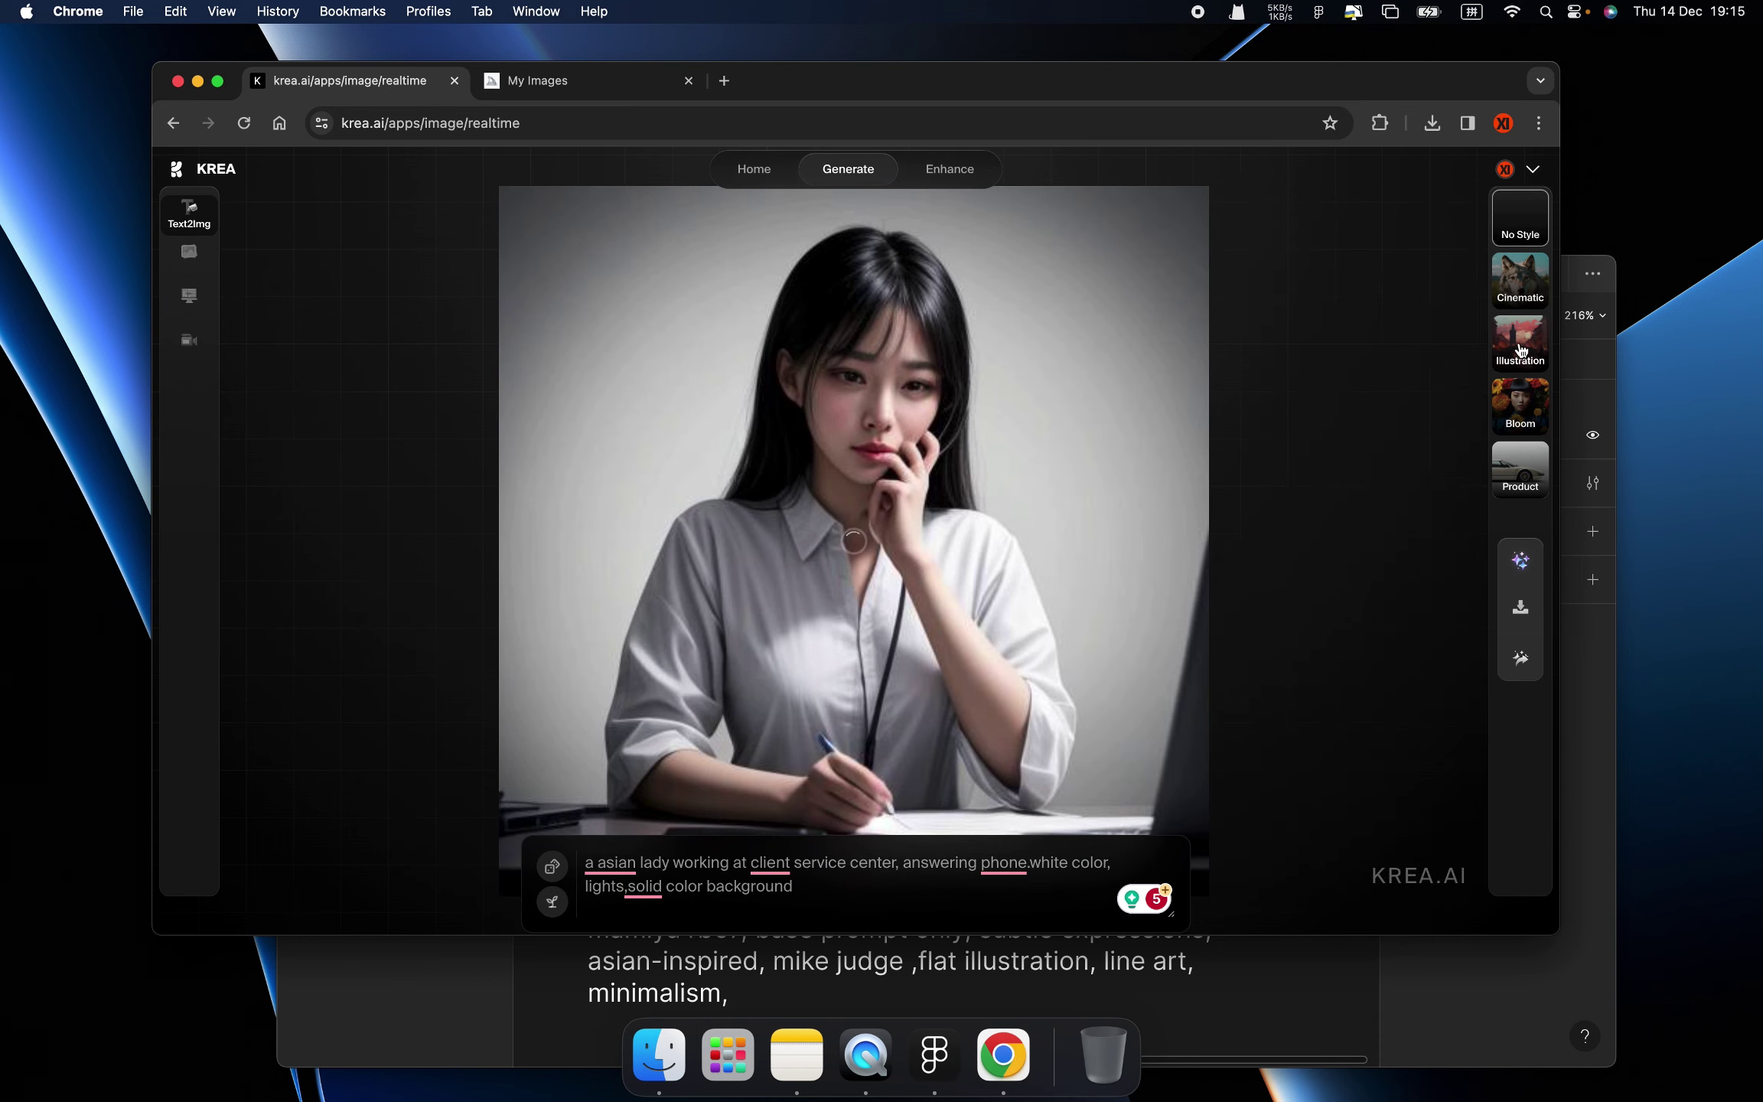
left_click(1522, 351)
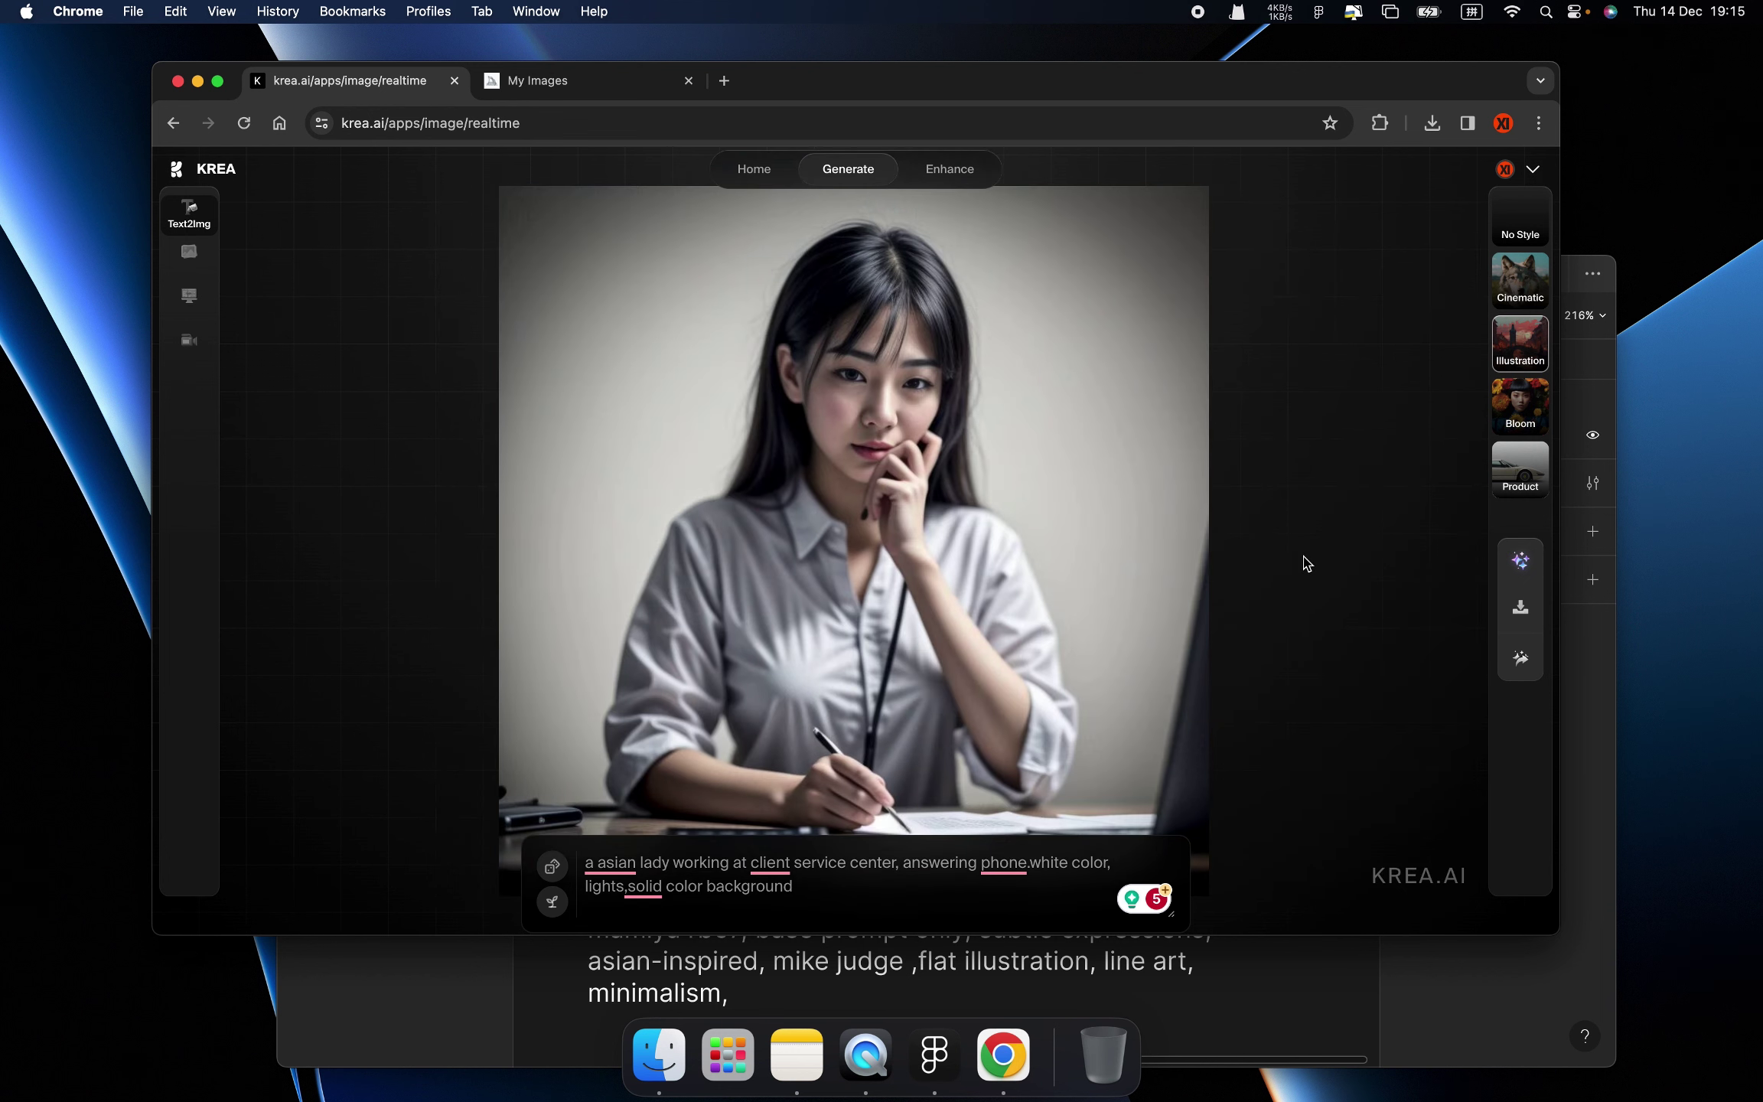
left_click(557, 906)
- Back in sketch-to-image mode, select and delete the grey stick figure from the canvas
left_click(191, 260)
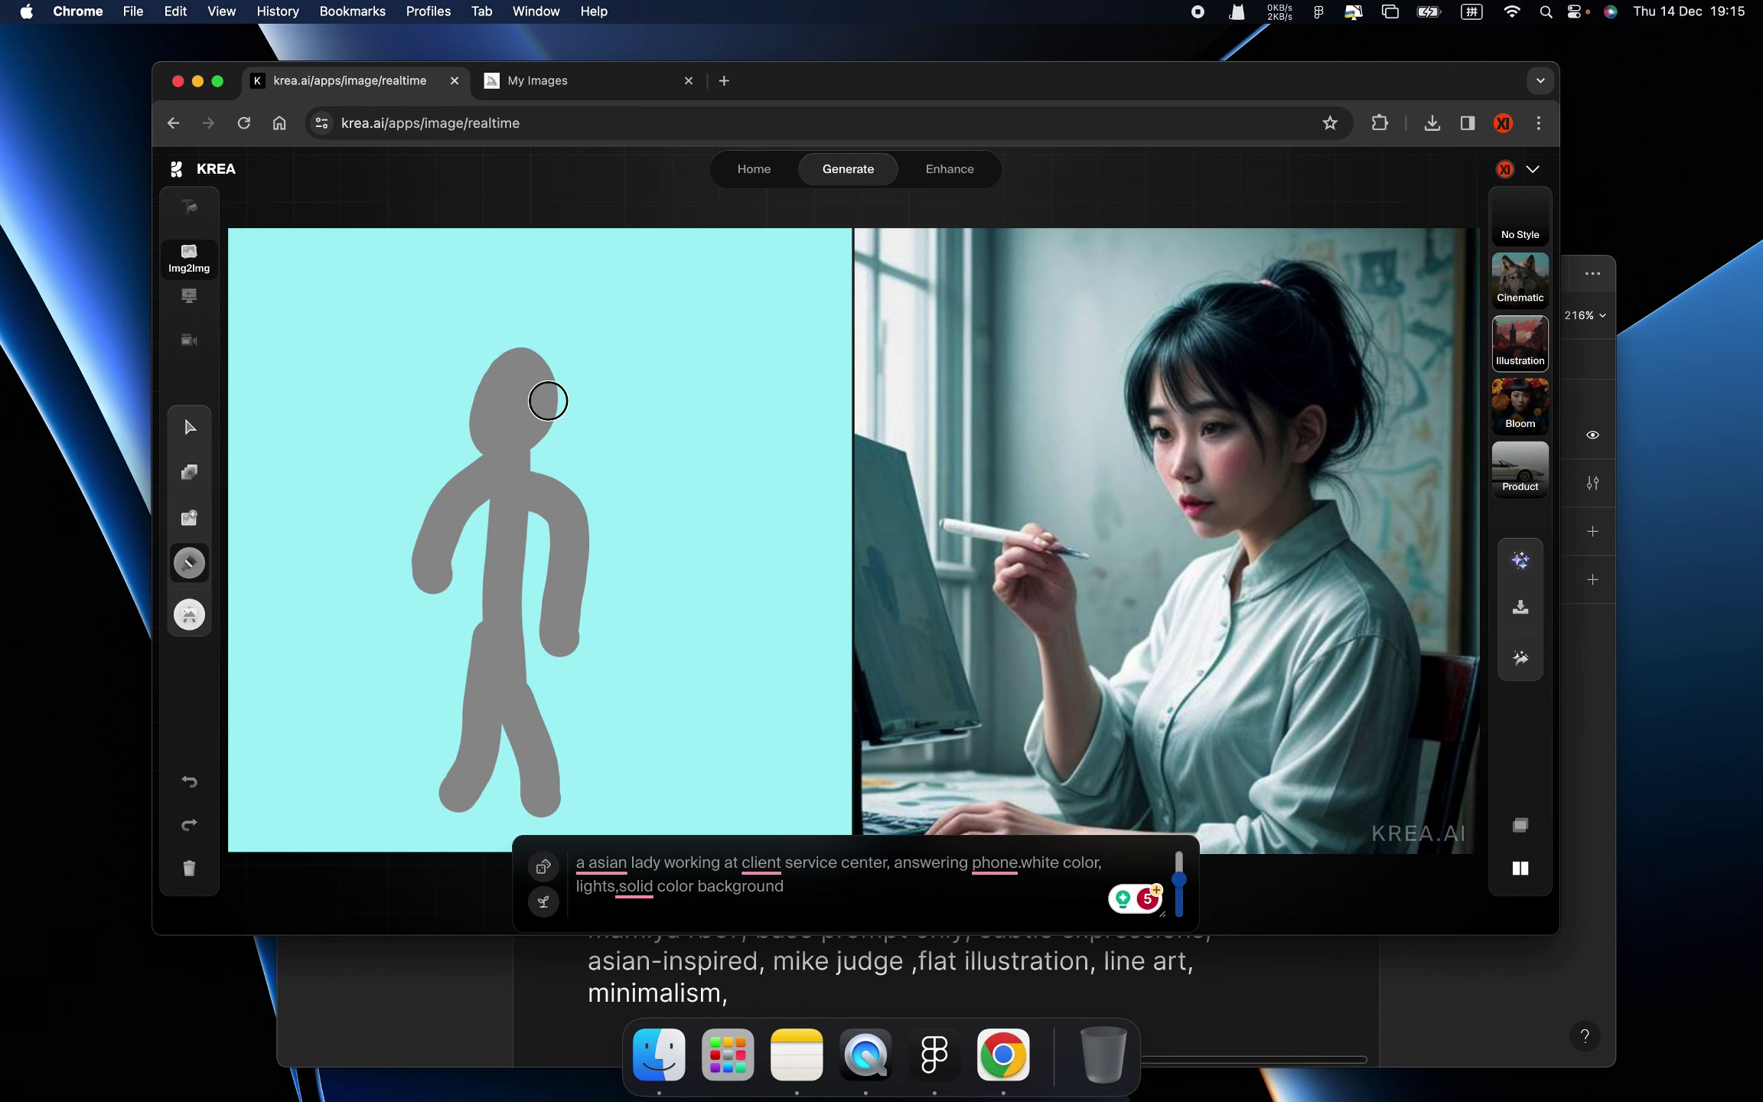
left_click(189, 427)
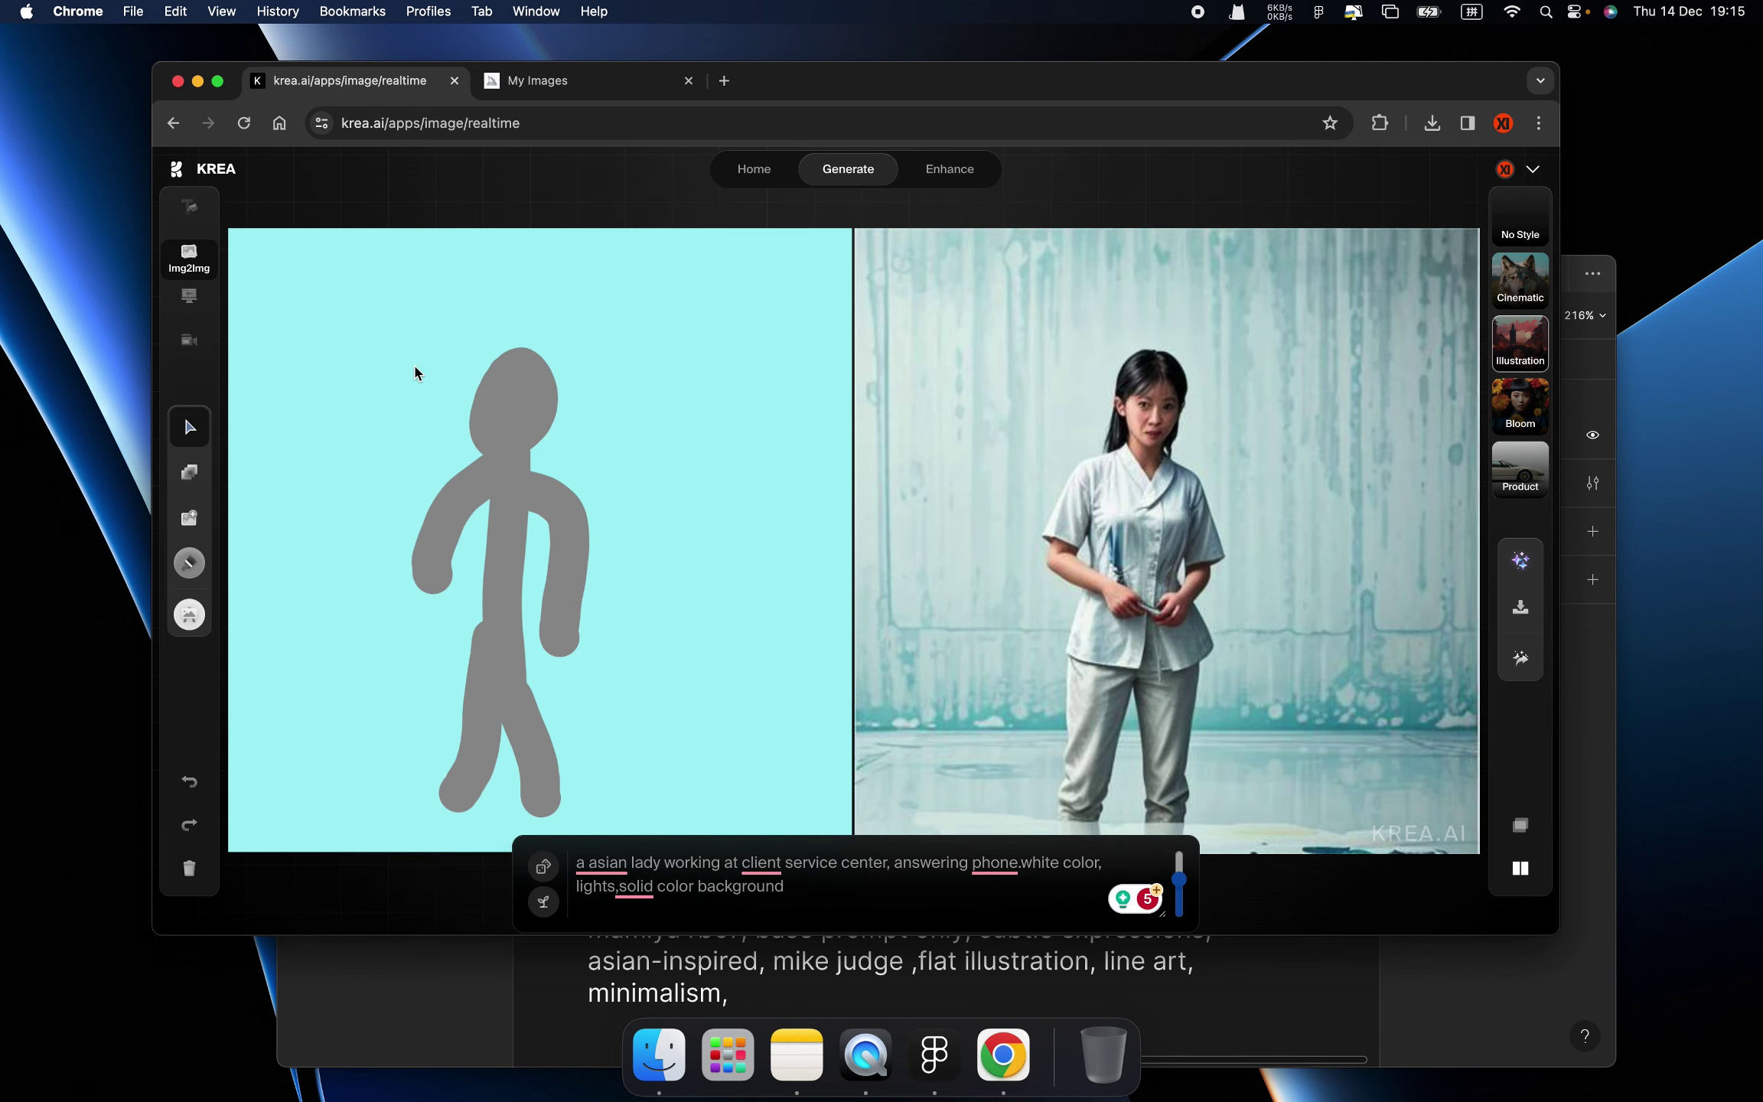
left_click_drag(415, 369, 673, 703)
key("Delete")
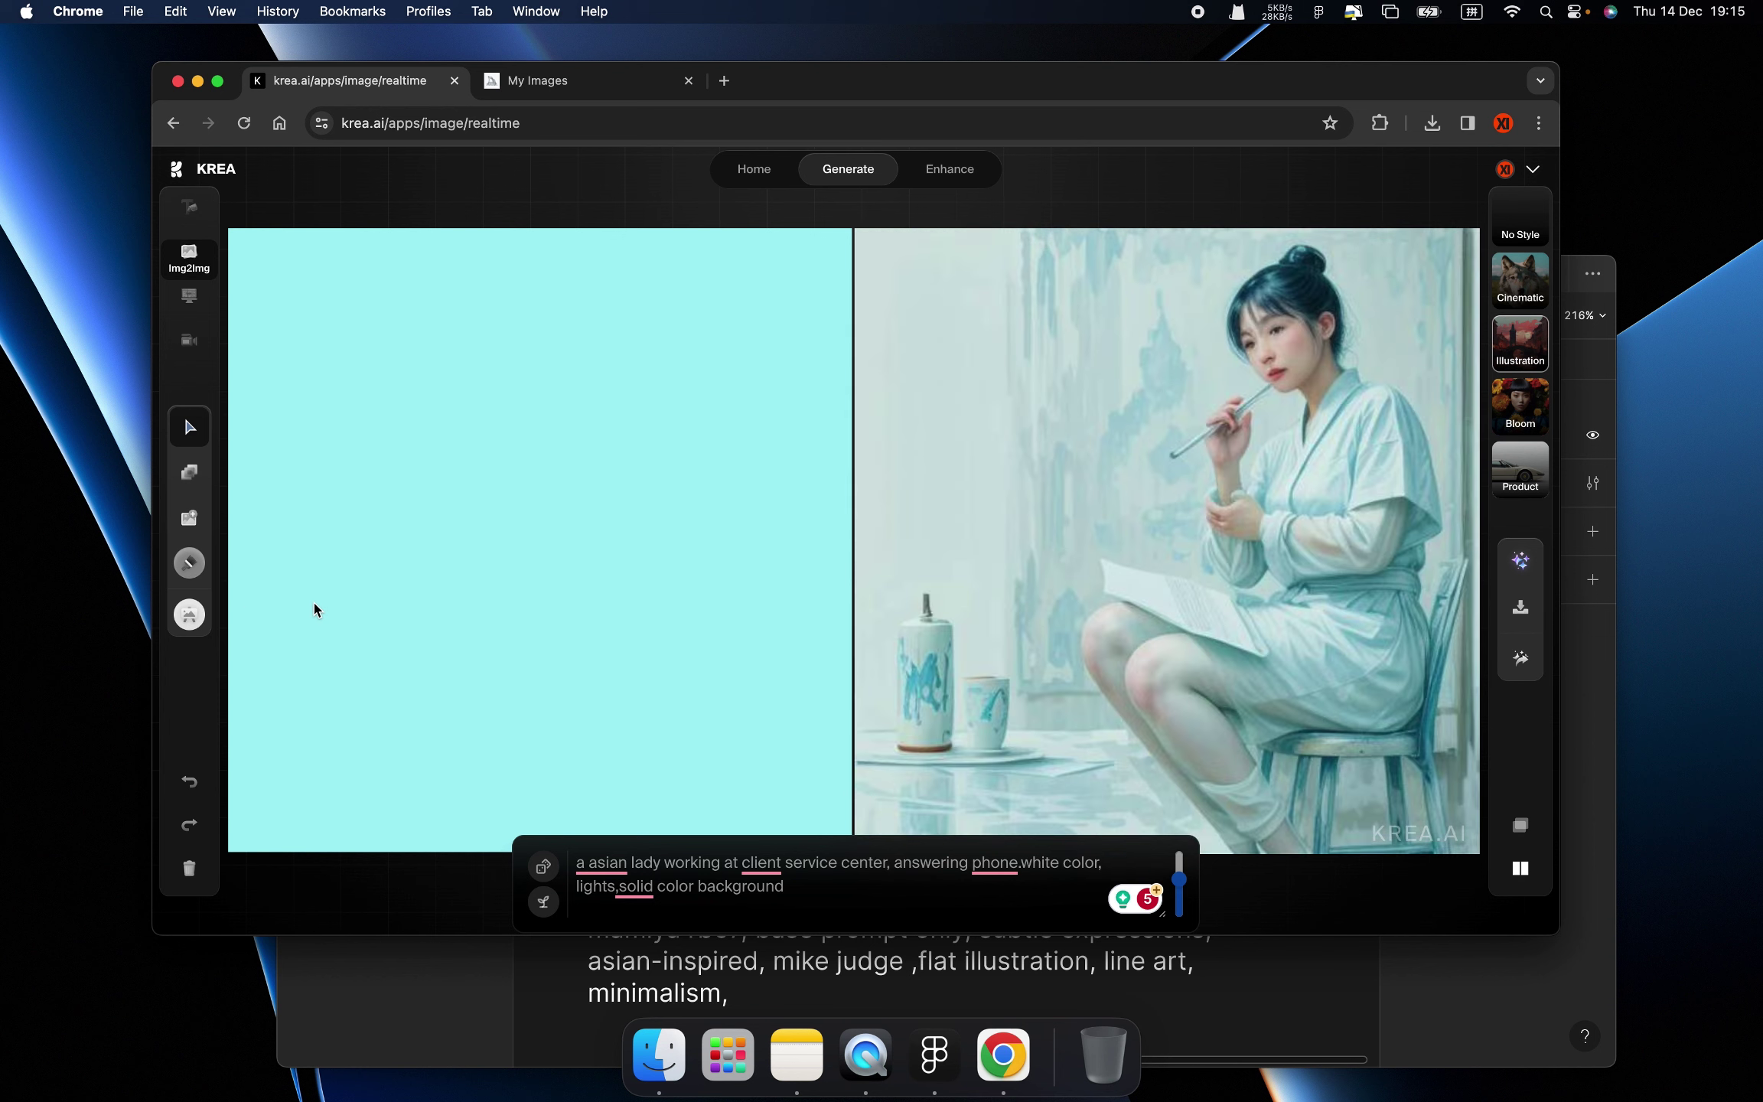
- Set the canvas background colour to light grey
left_click(195, 622)
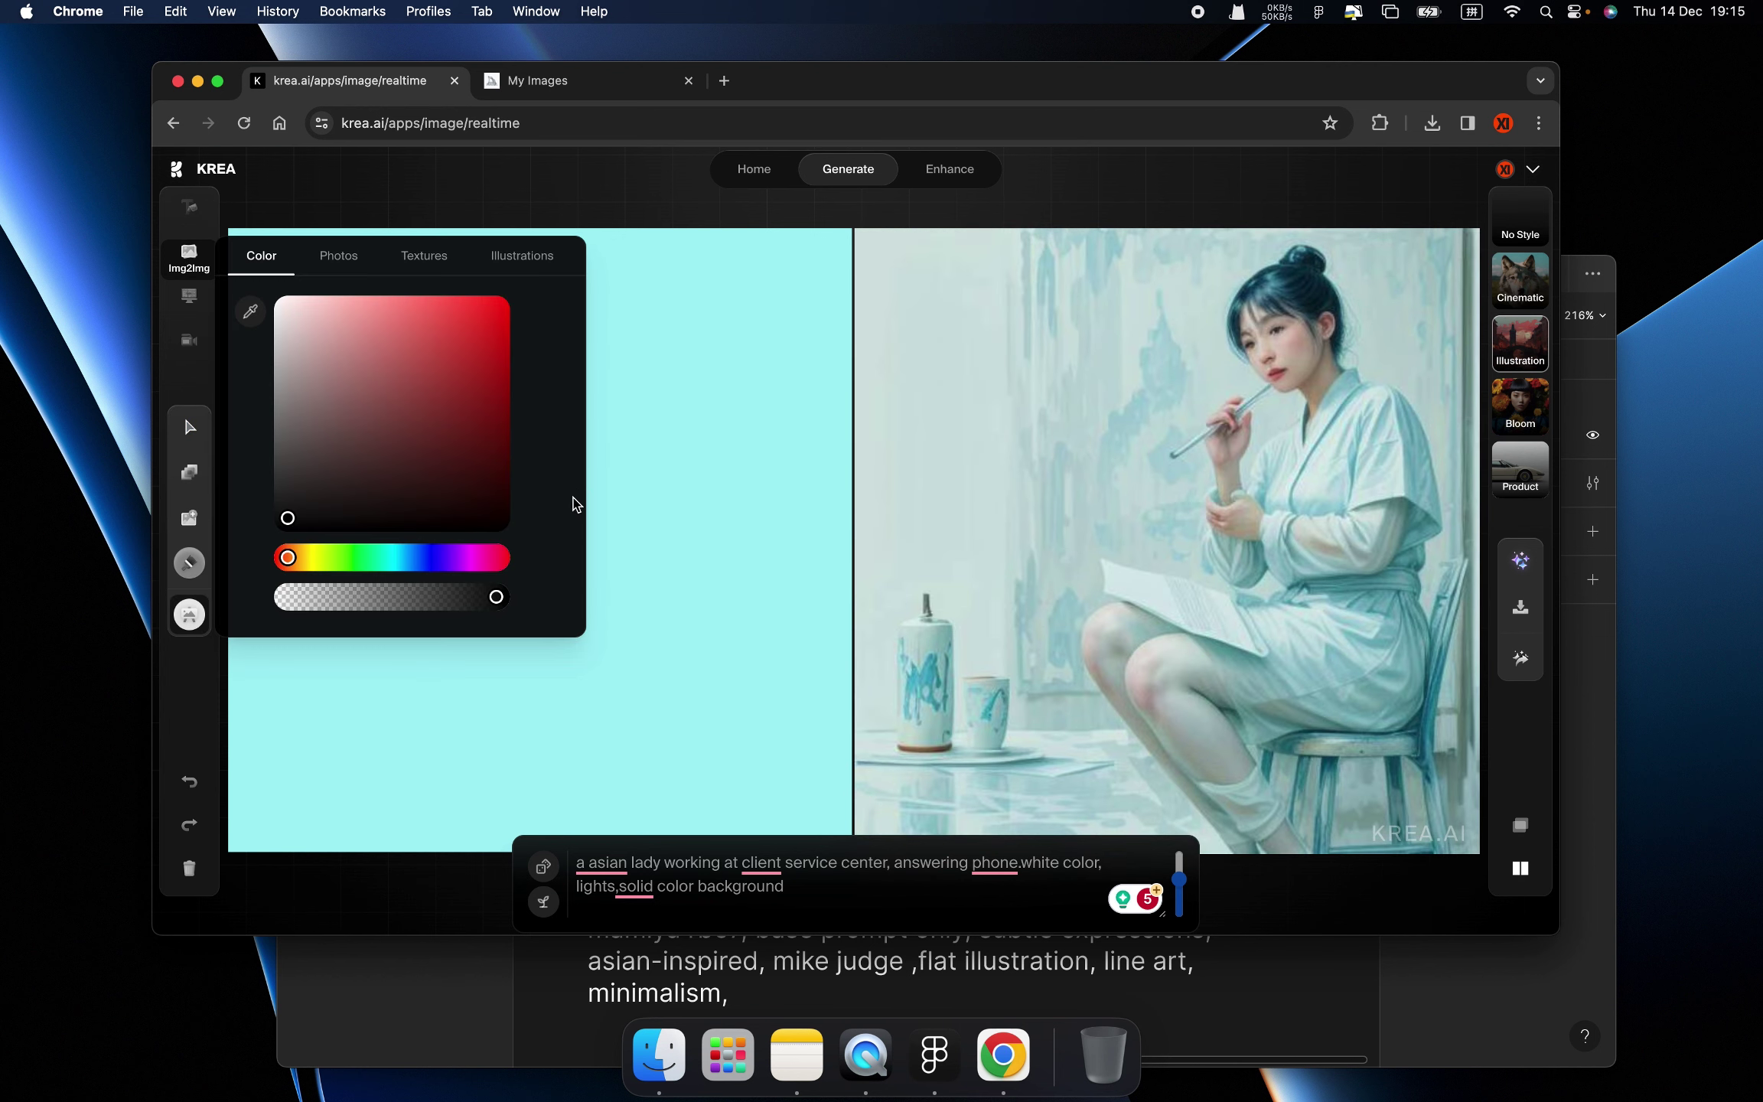
left_click_drag(307, 390, 248, 344)
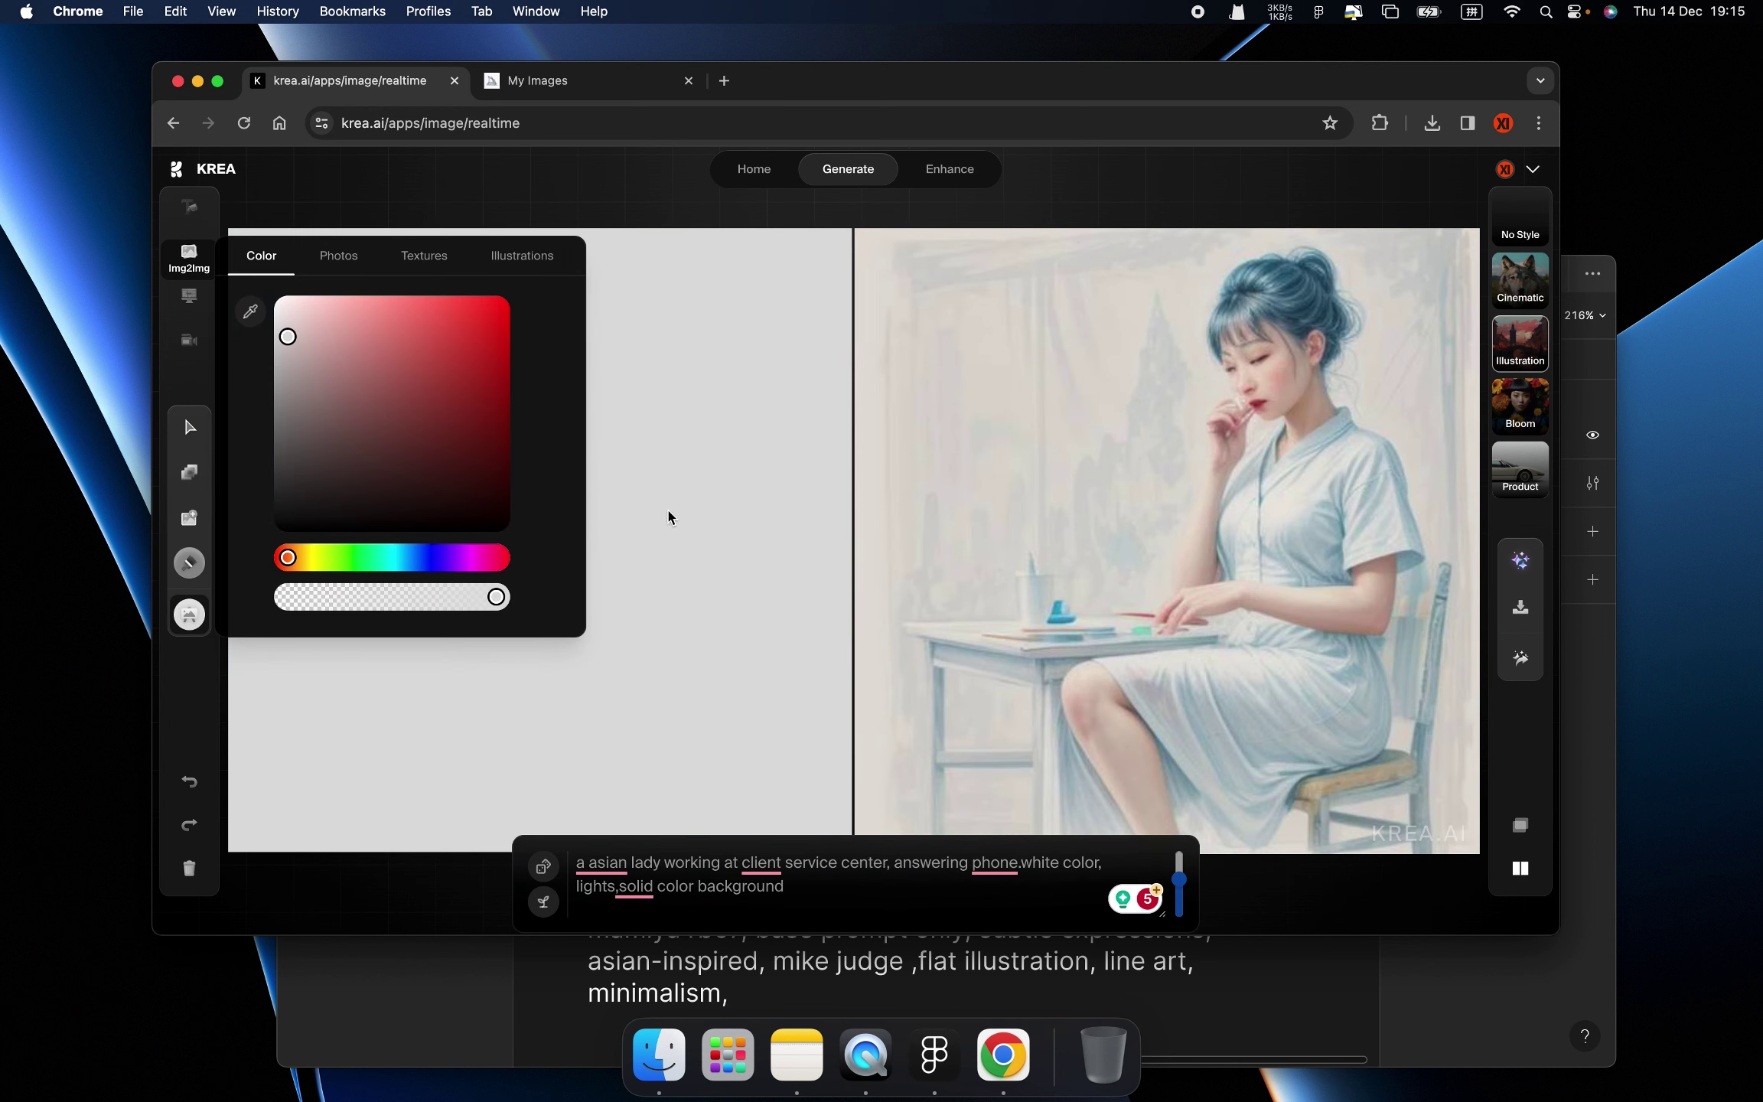
left_click(663, 509)
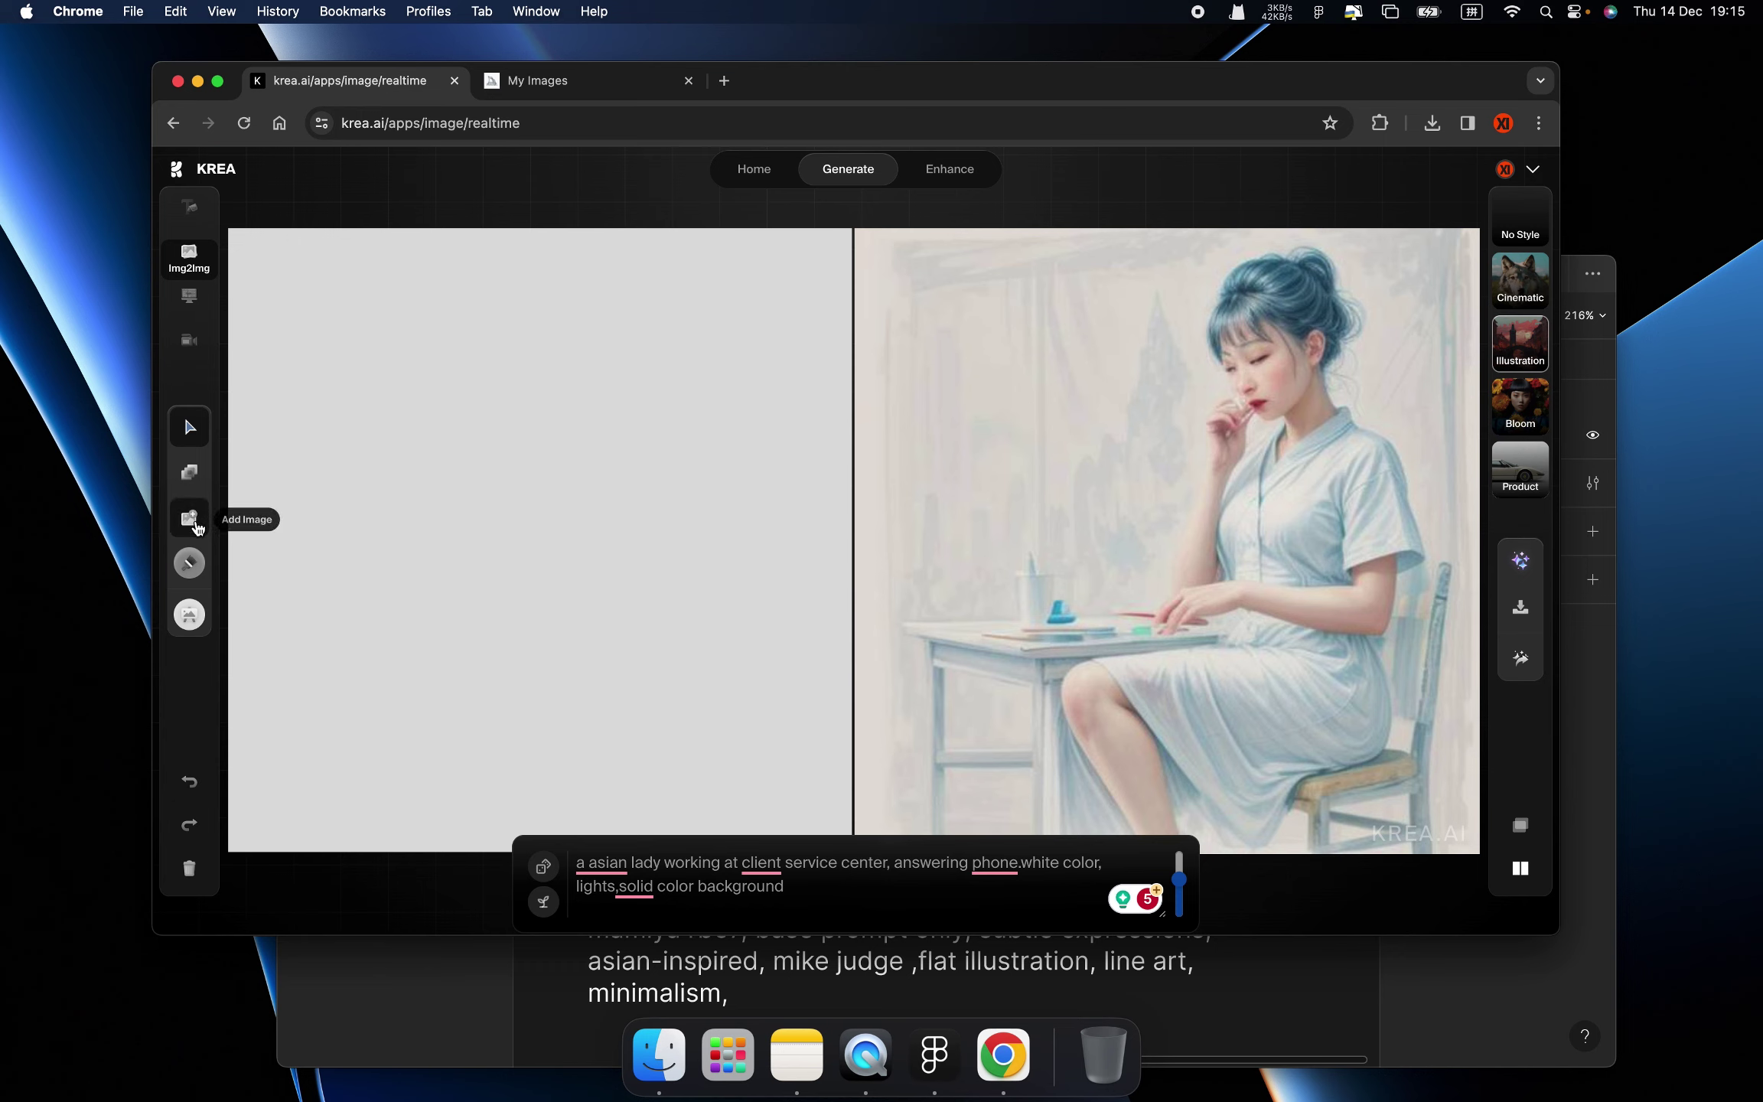
- Choose the Paint Brush in black with a thinner stroke size
left_click(189, 565)
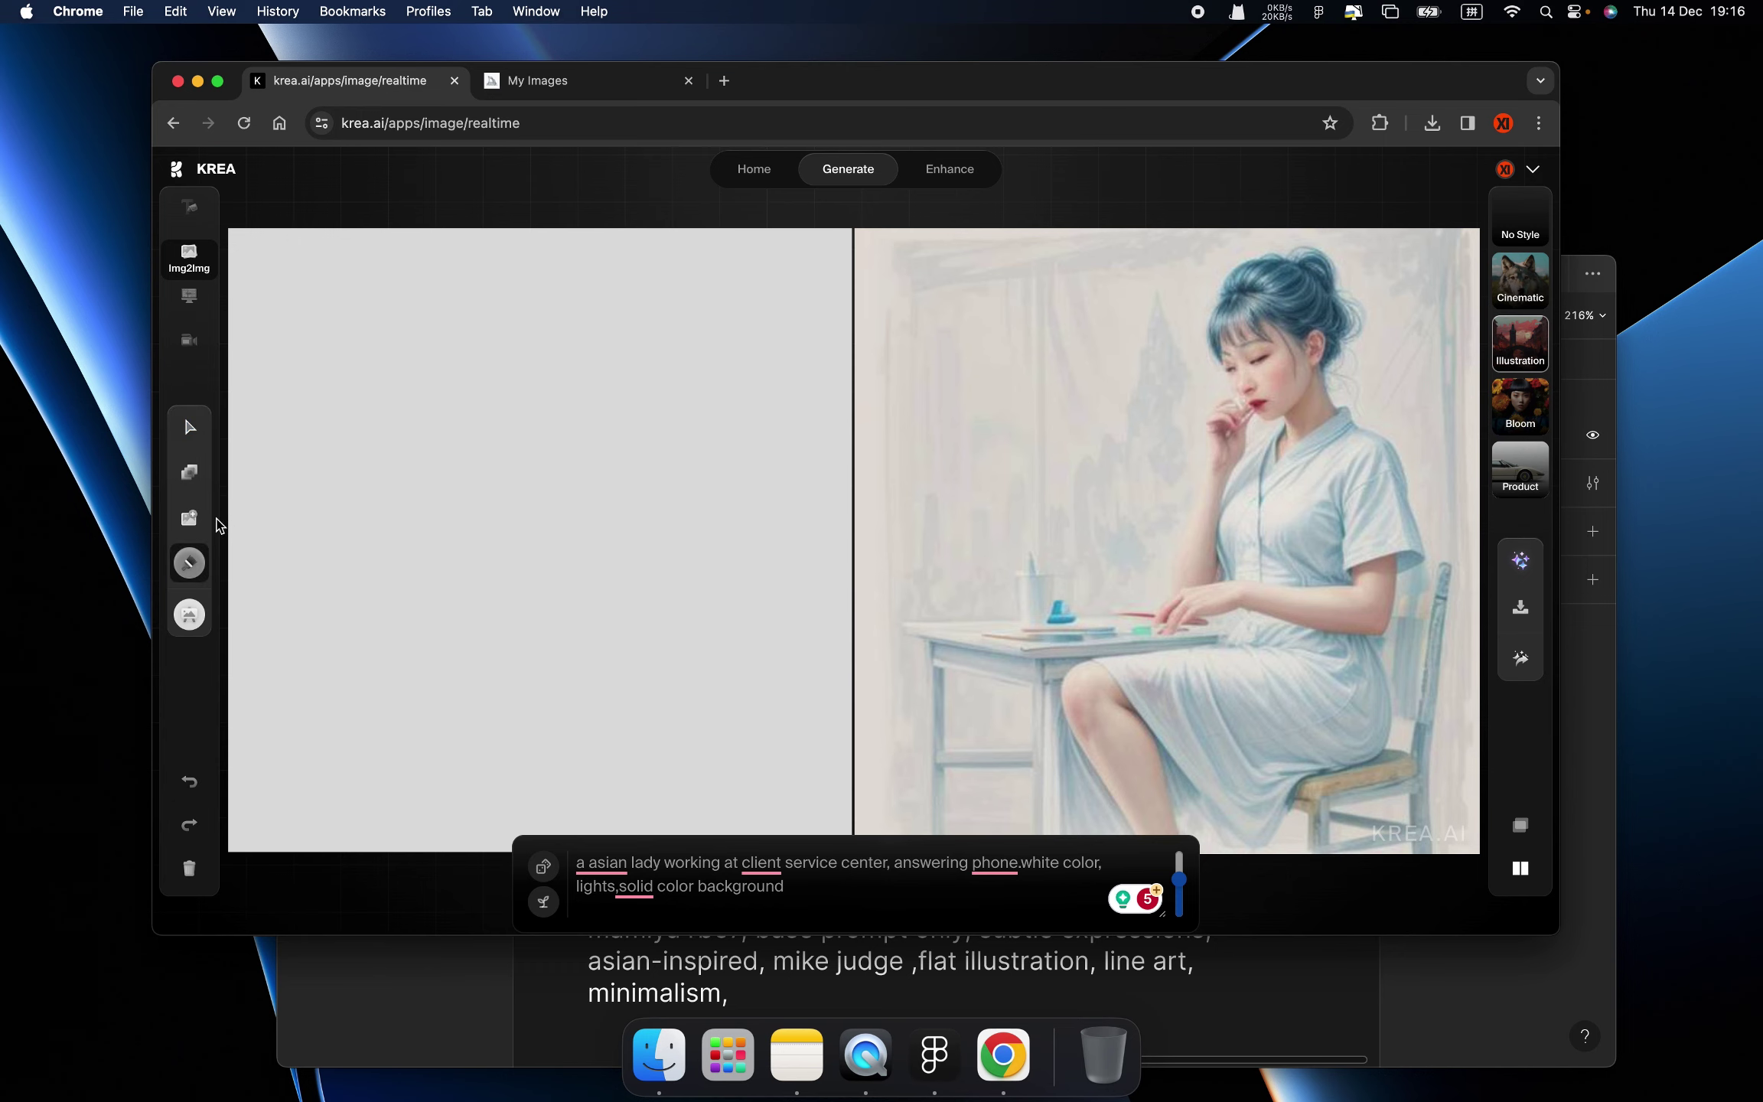
left_click(190, 565)
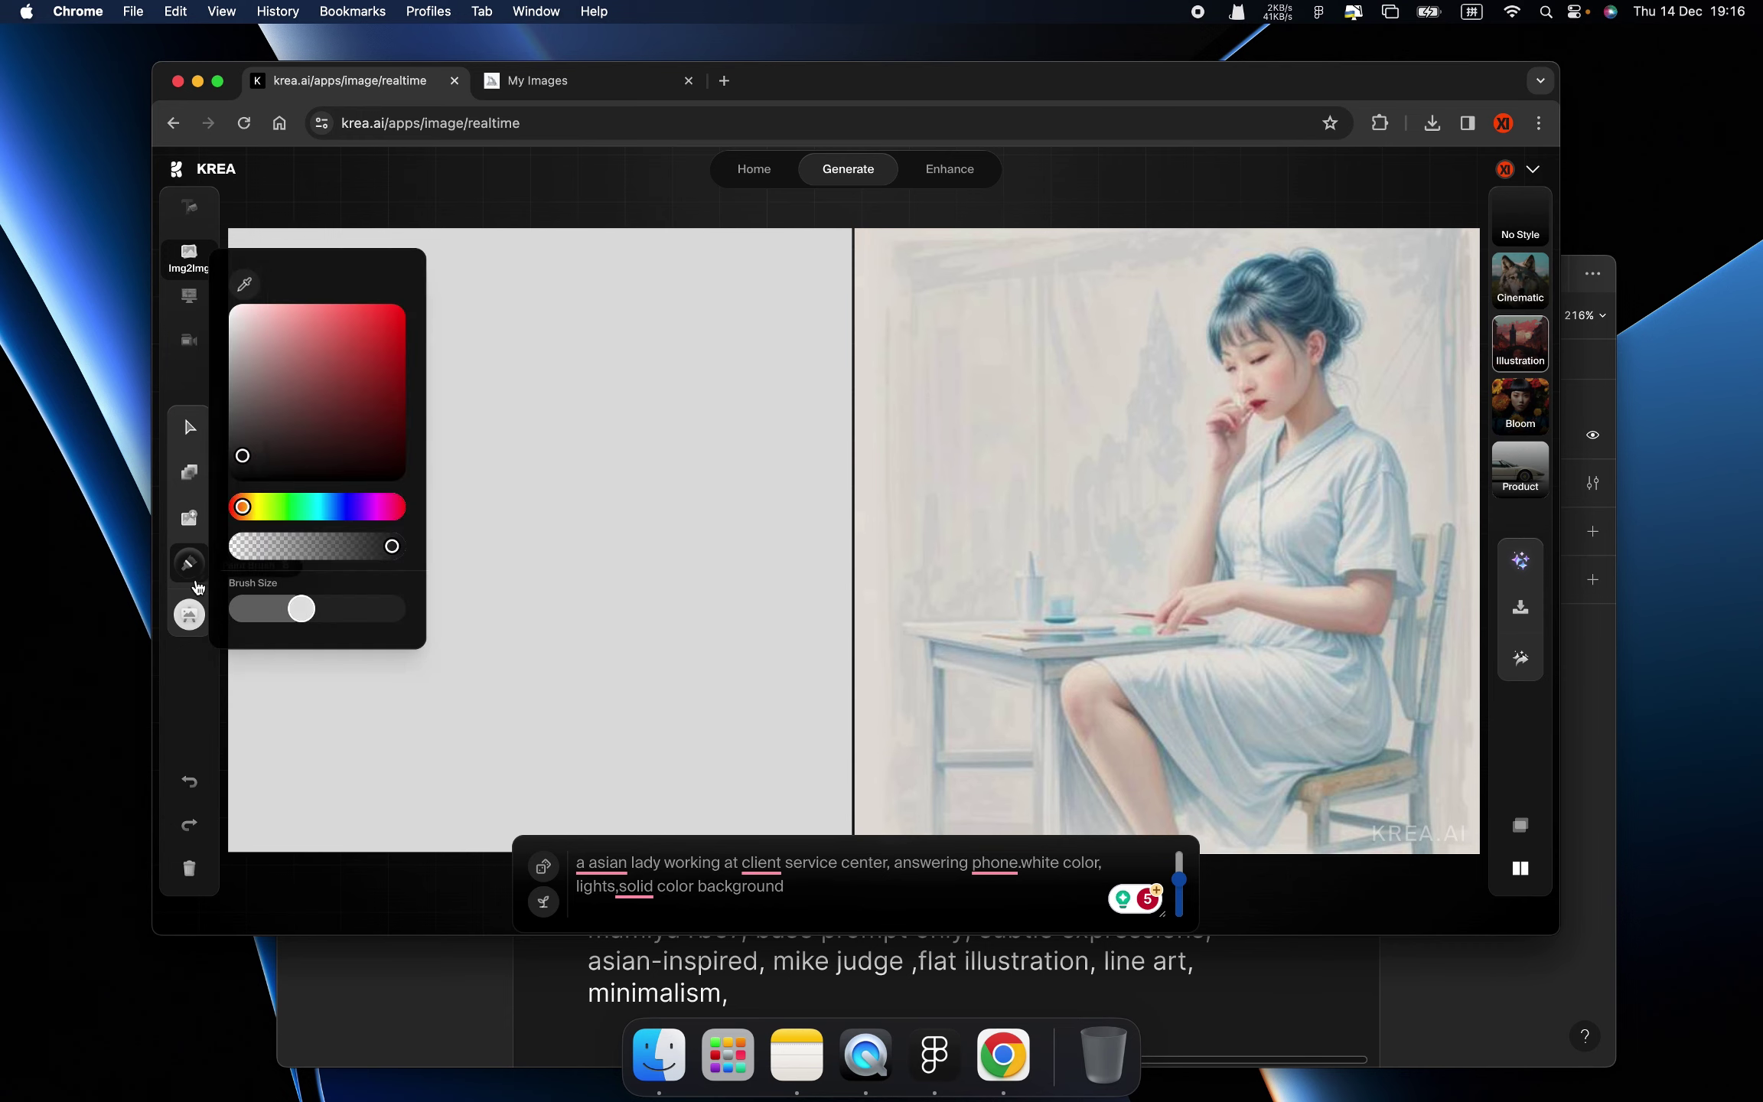
left_click_drag(277, 610, 249, 610)
- Draw the head, ear, hair, fringe and left shoulder, then raise AI Strength slightly
mouse_move(511, 343)
left_mouse_down()
mouse_move(561, 325)
mouse_move(501, 373)
mouse_move(519, 462)
left_mouse_up()
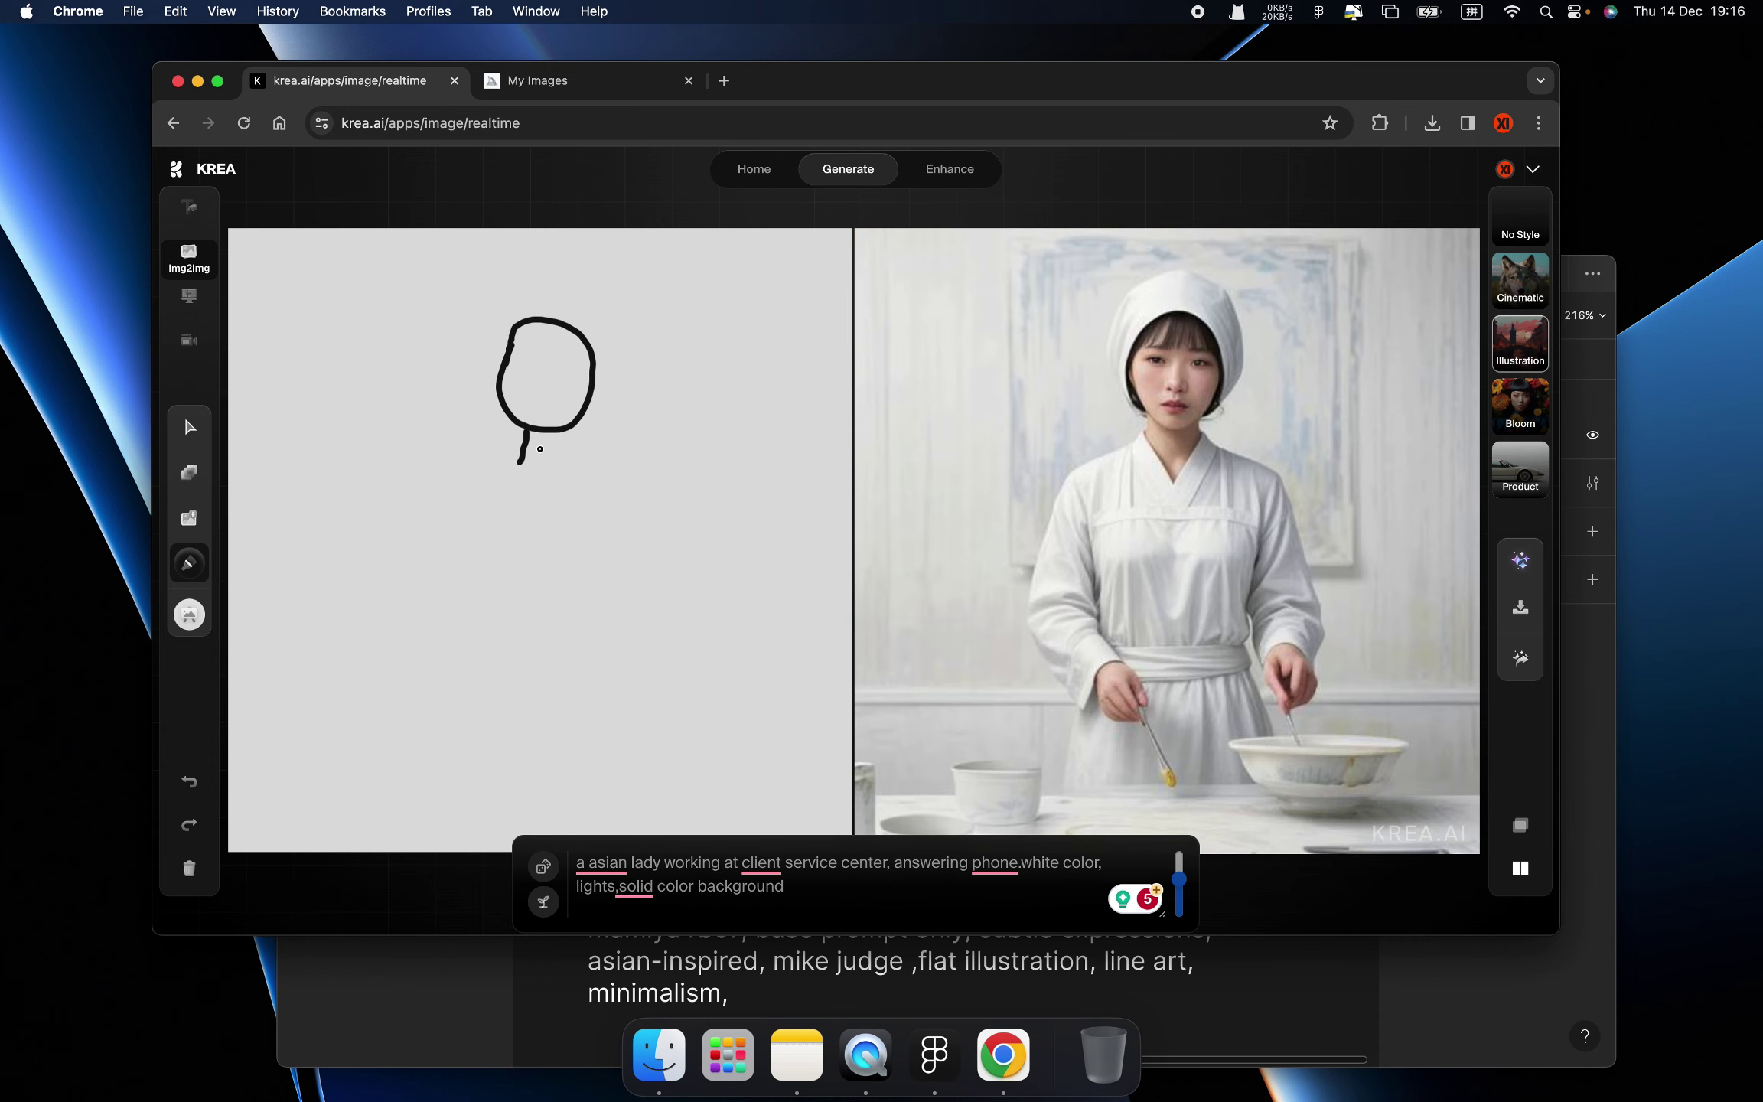
mouse_move(499, 370)
left_mouse_down()
mouse_move(499, 410)
mouse_move(609, 371)
mouse_move(610, 412)
left_mouse_up()
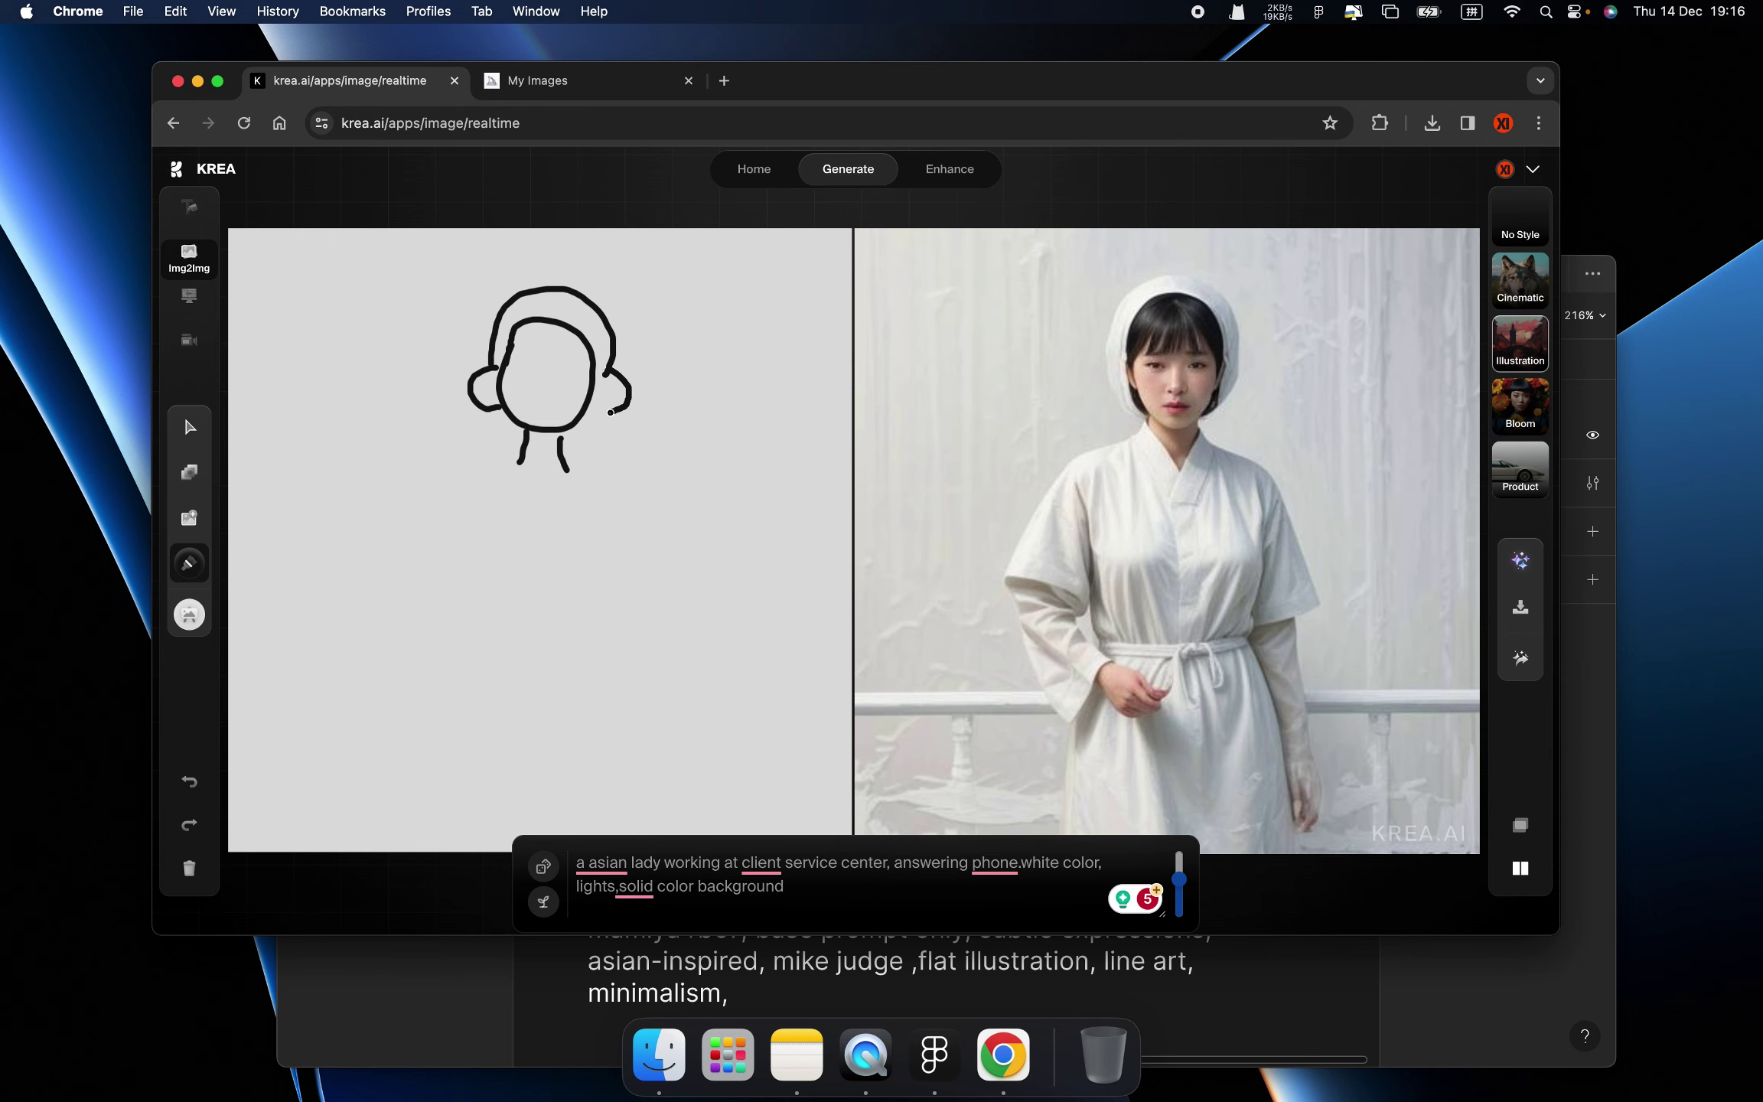
left_click_drag(511, 474, 573, 490)
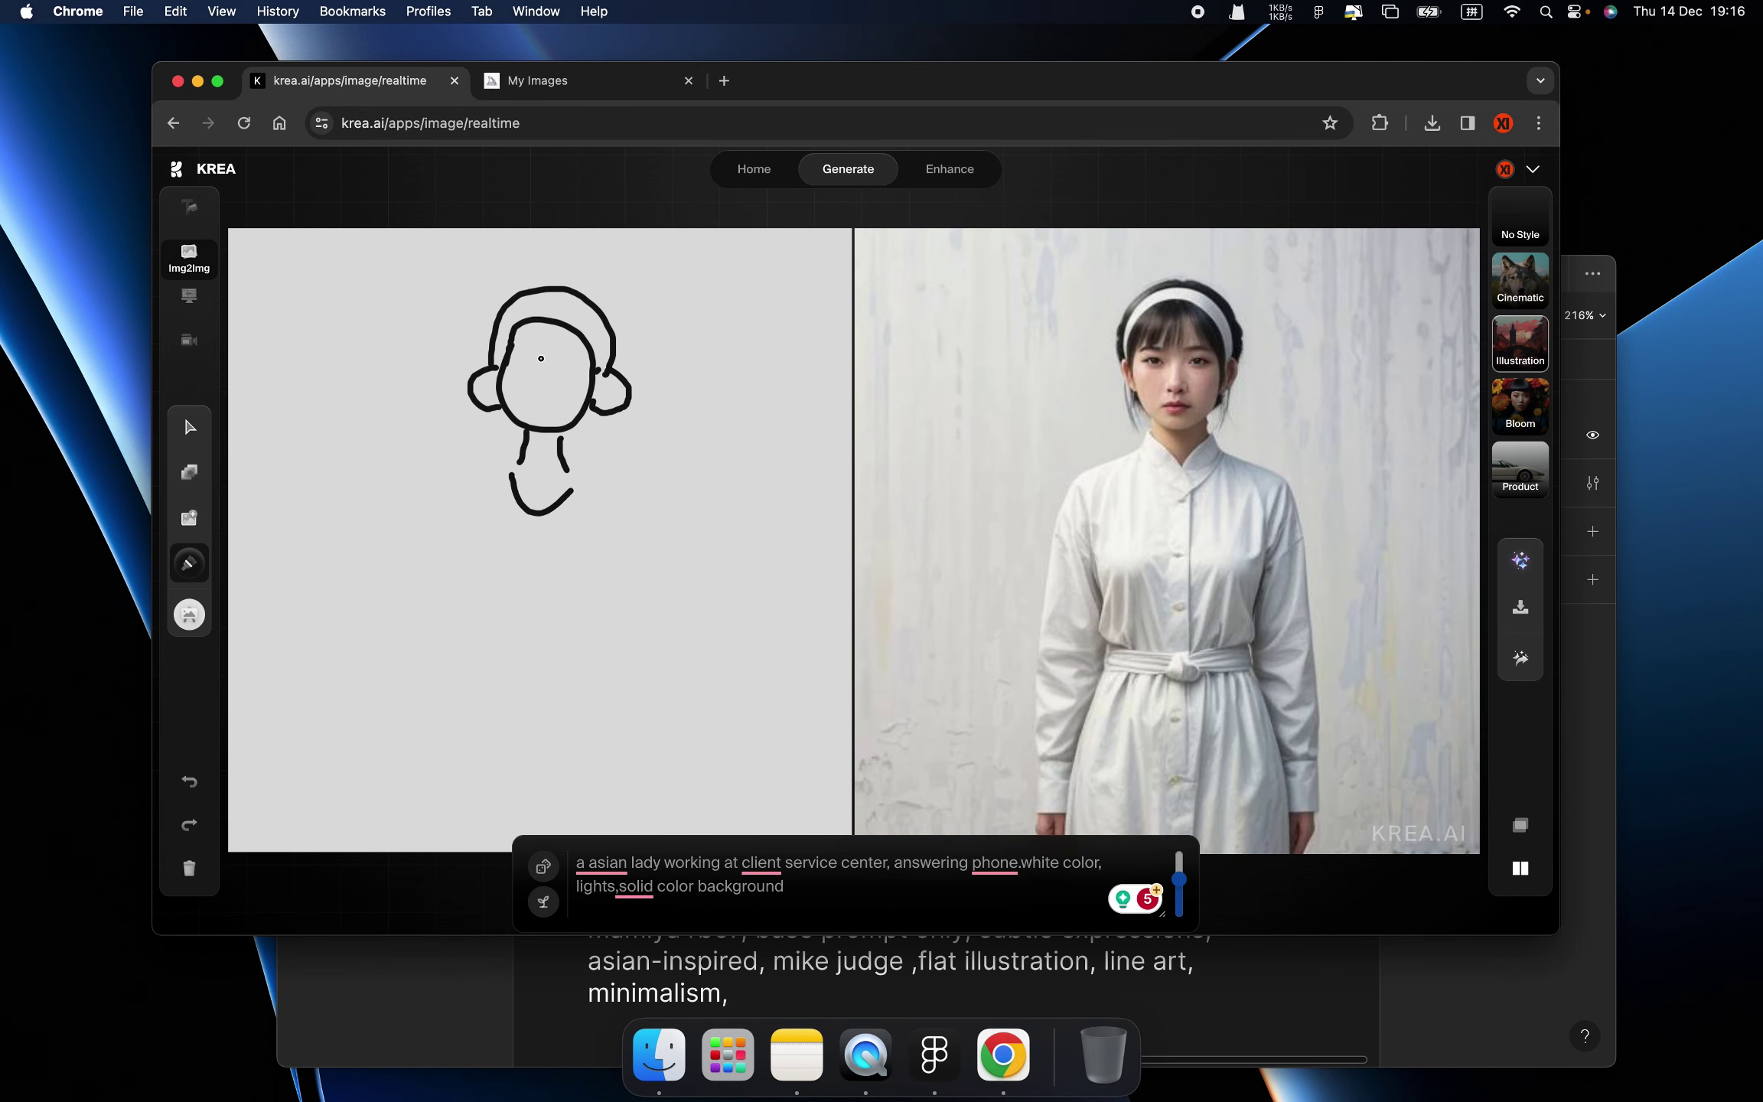
mouse_move(512, 349)
left_mouse_down()
mouse_move(586, 360)
mouse_move(586, 471)
left_mouse_up()
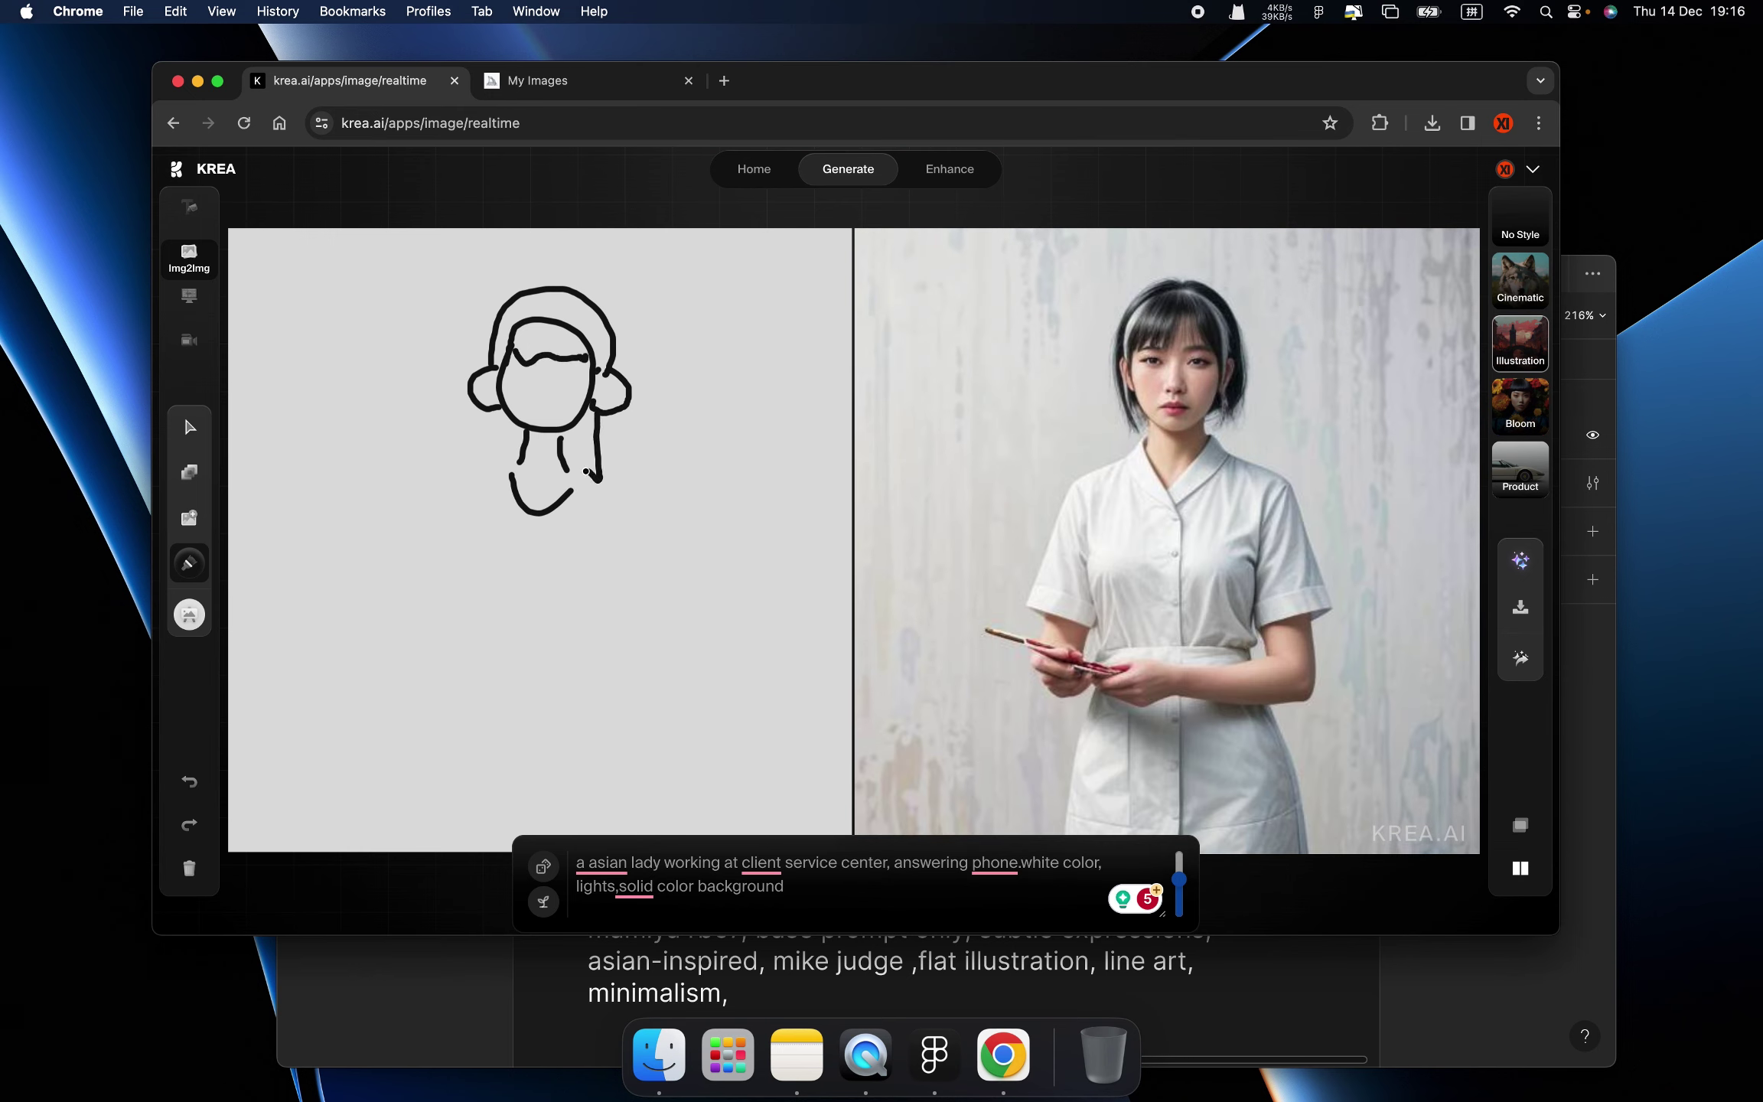
mouse_move(491, 417)
left_mouse_down()
mouse_move(509, 478)
mouse_move(658, 613)
left_mouse_up()
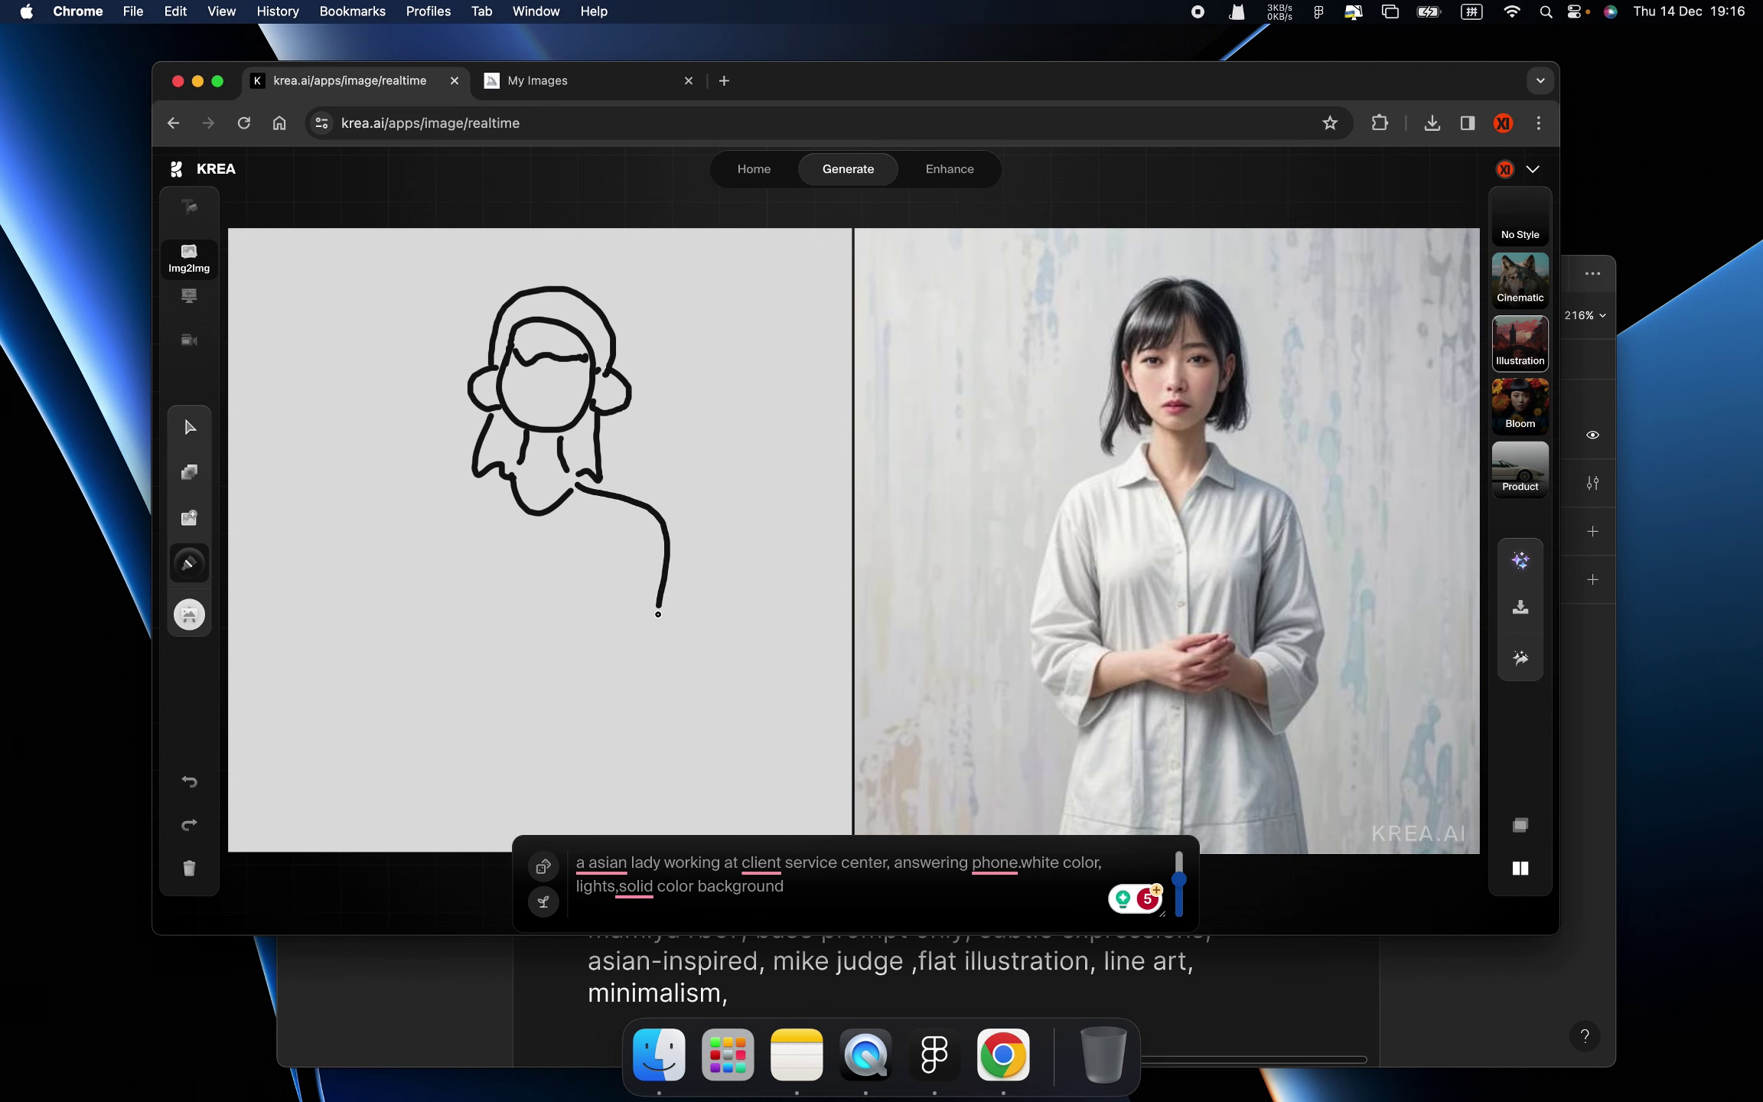
mouse_move(514, 478)
left_mouse_down()
mouse_move(462, 486)
mouse_move(421, 618)
left_mouse_up()
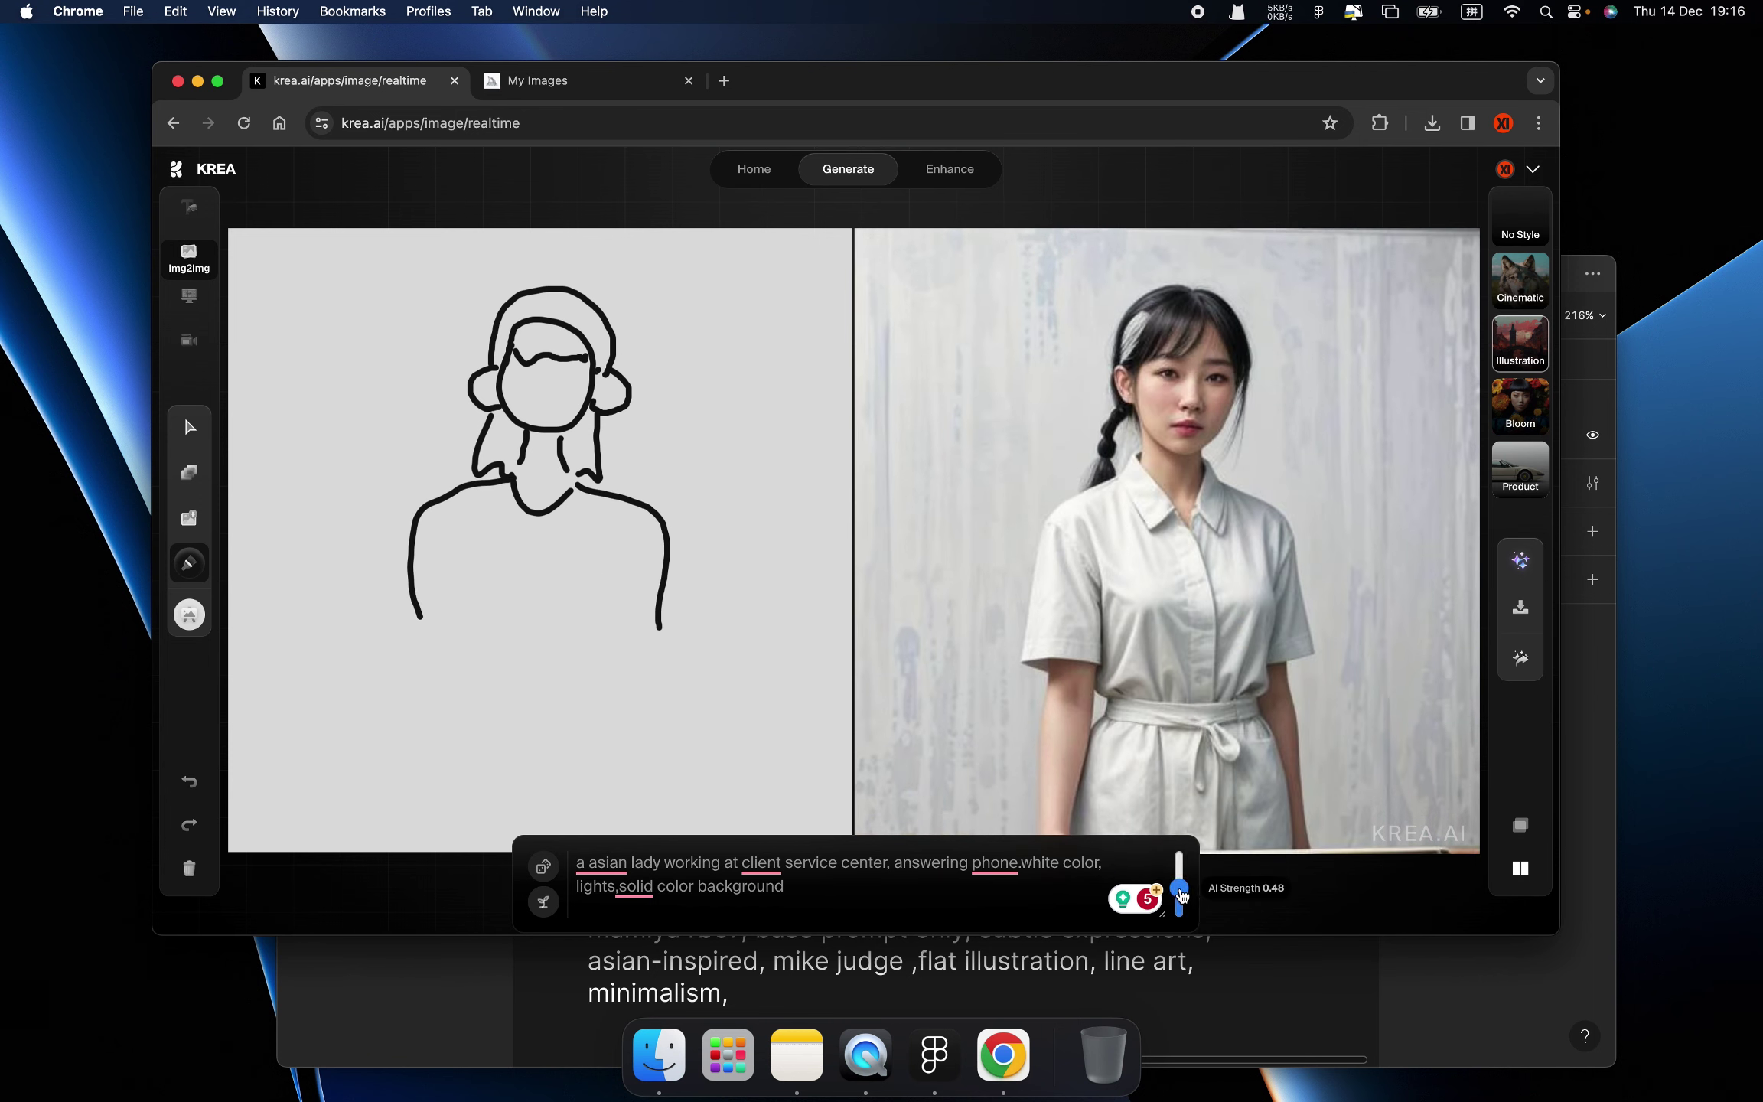
left_click_drag(1187, 899, 1185, 884)
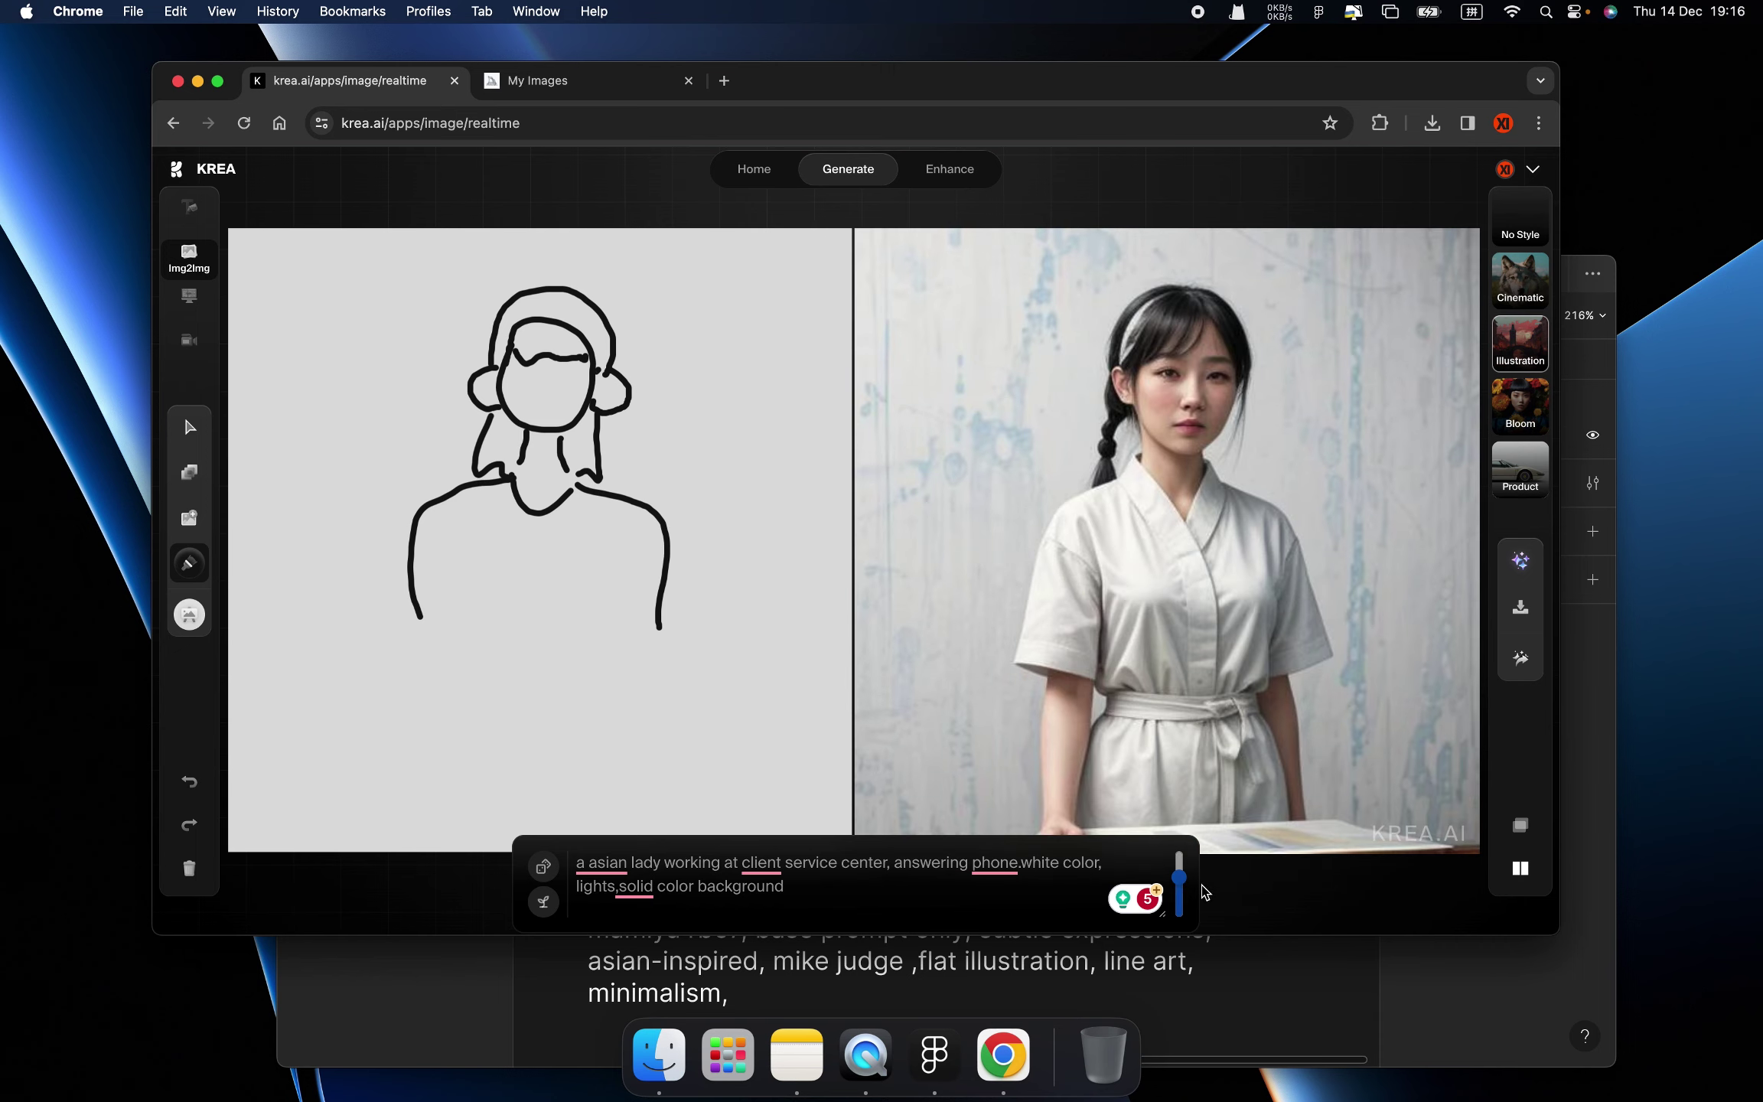
- Append 'with ear phone' to the prompt so the render regenerates
left_click(814, 887)
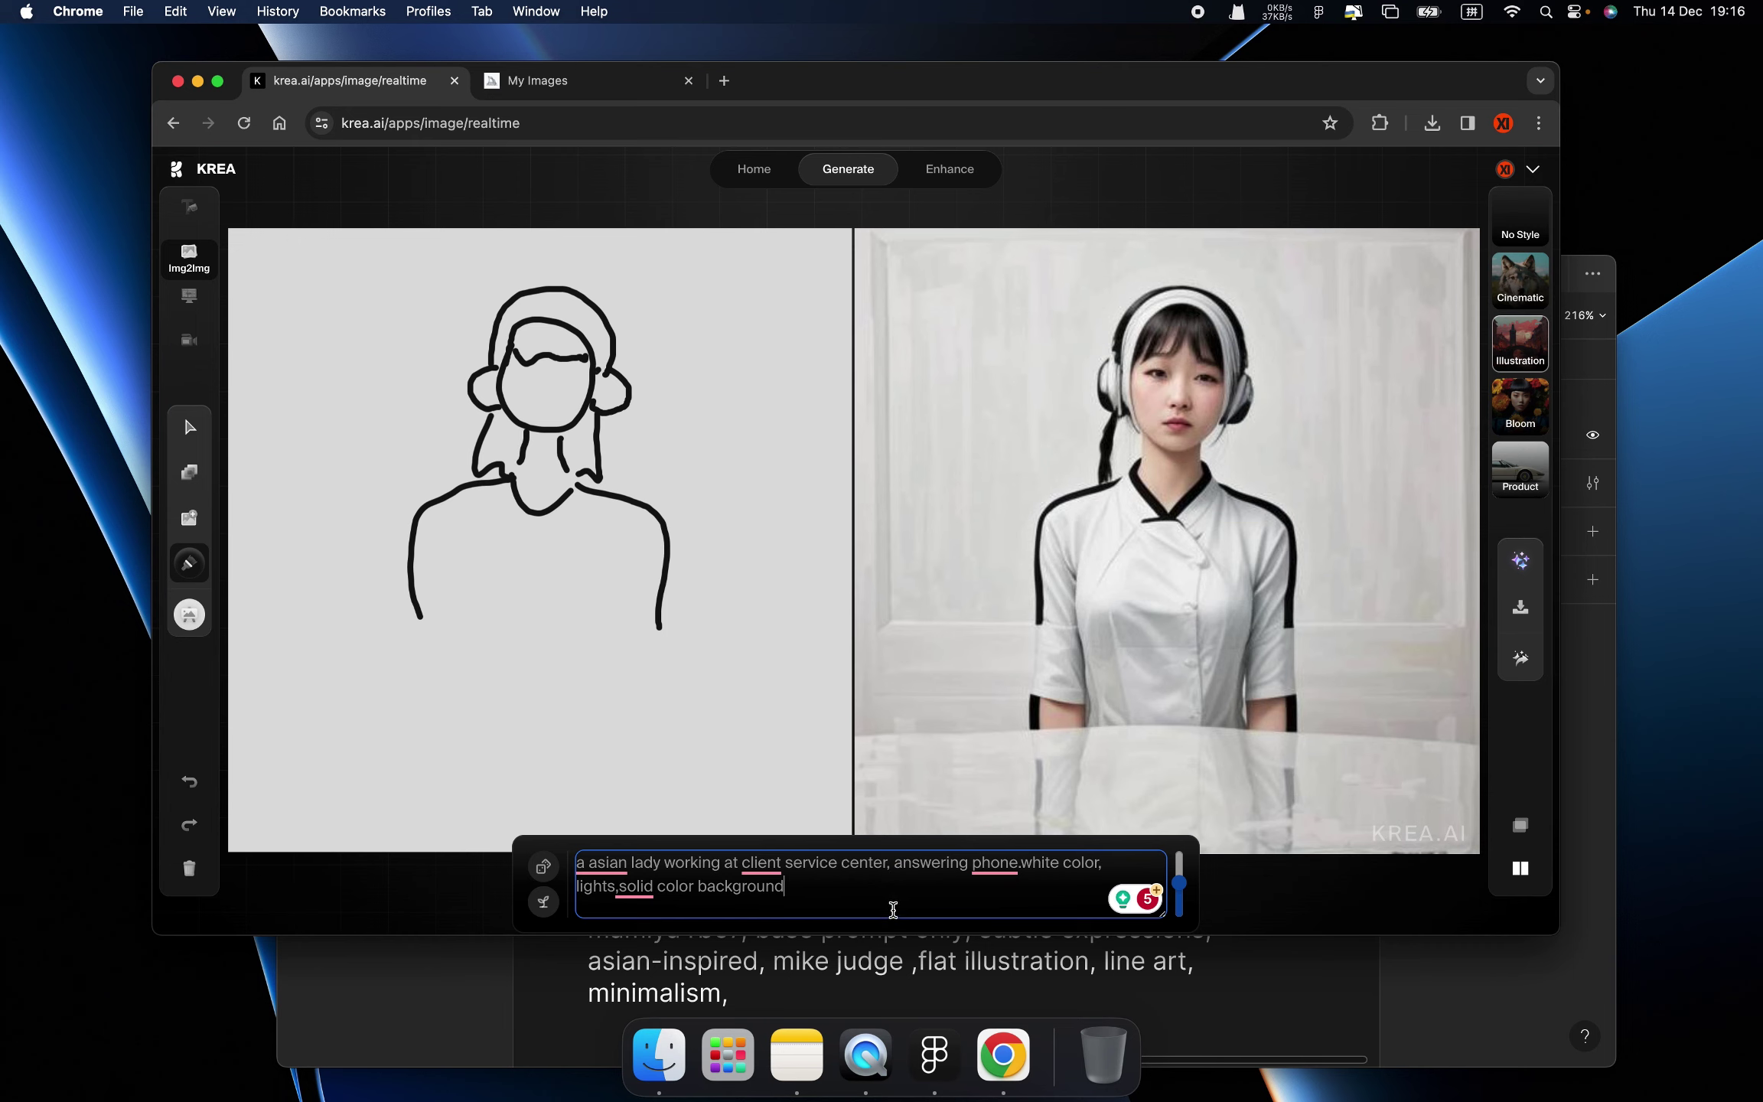
type(",w")
type("wit")
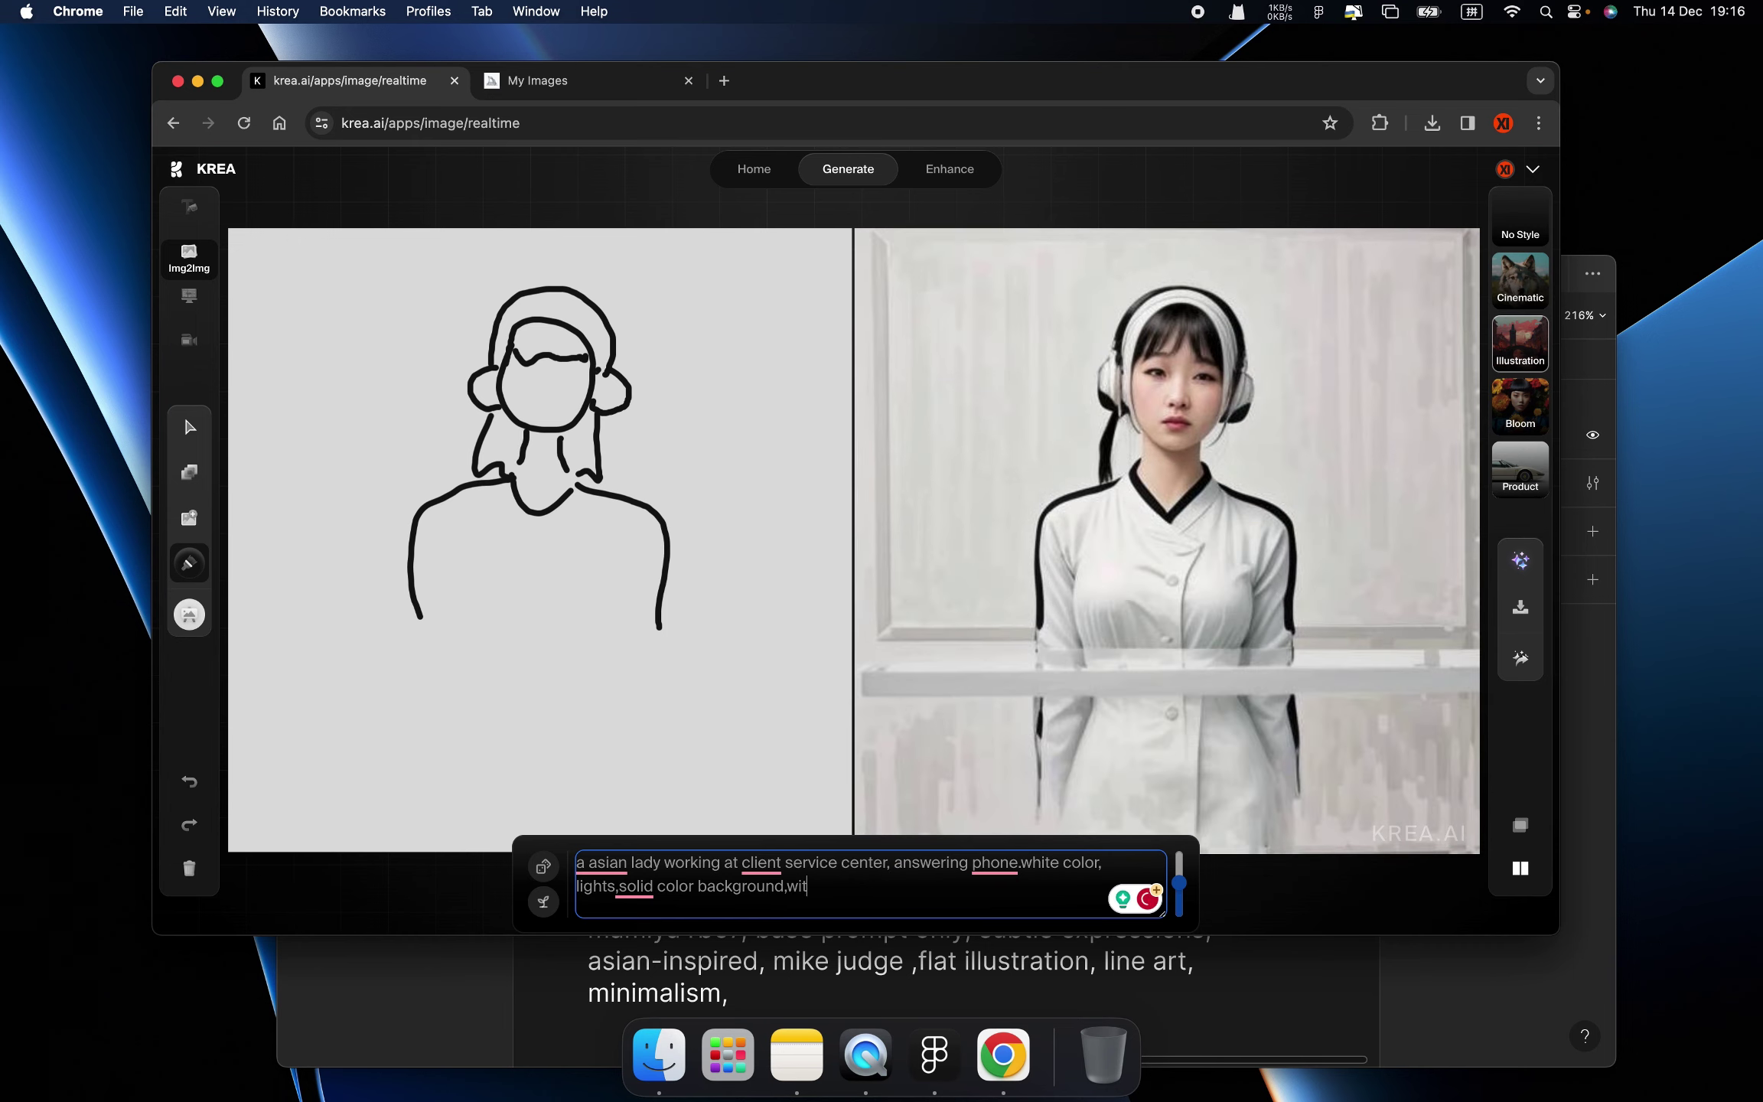
type("h ear ph")
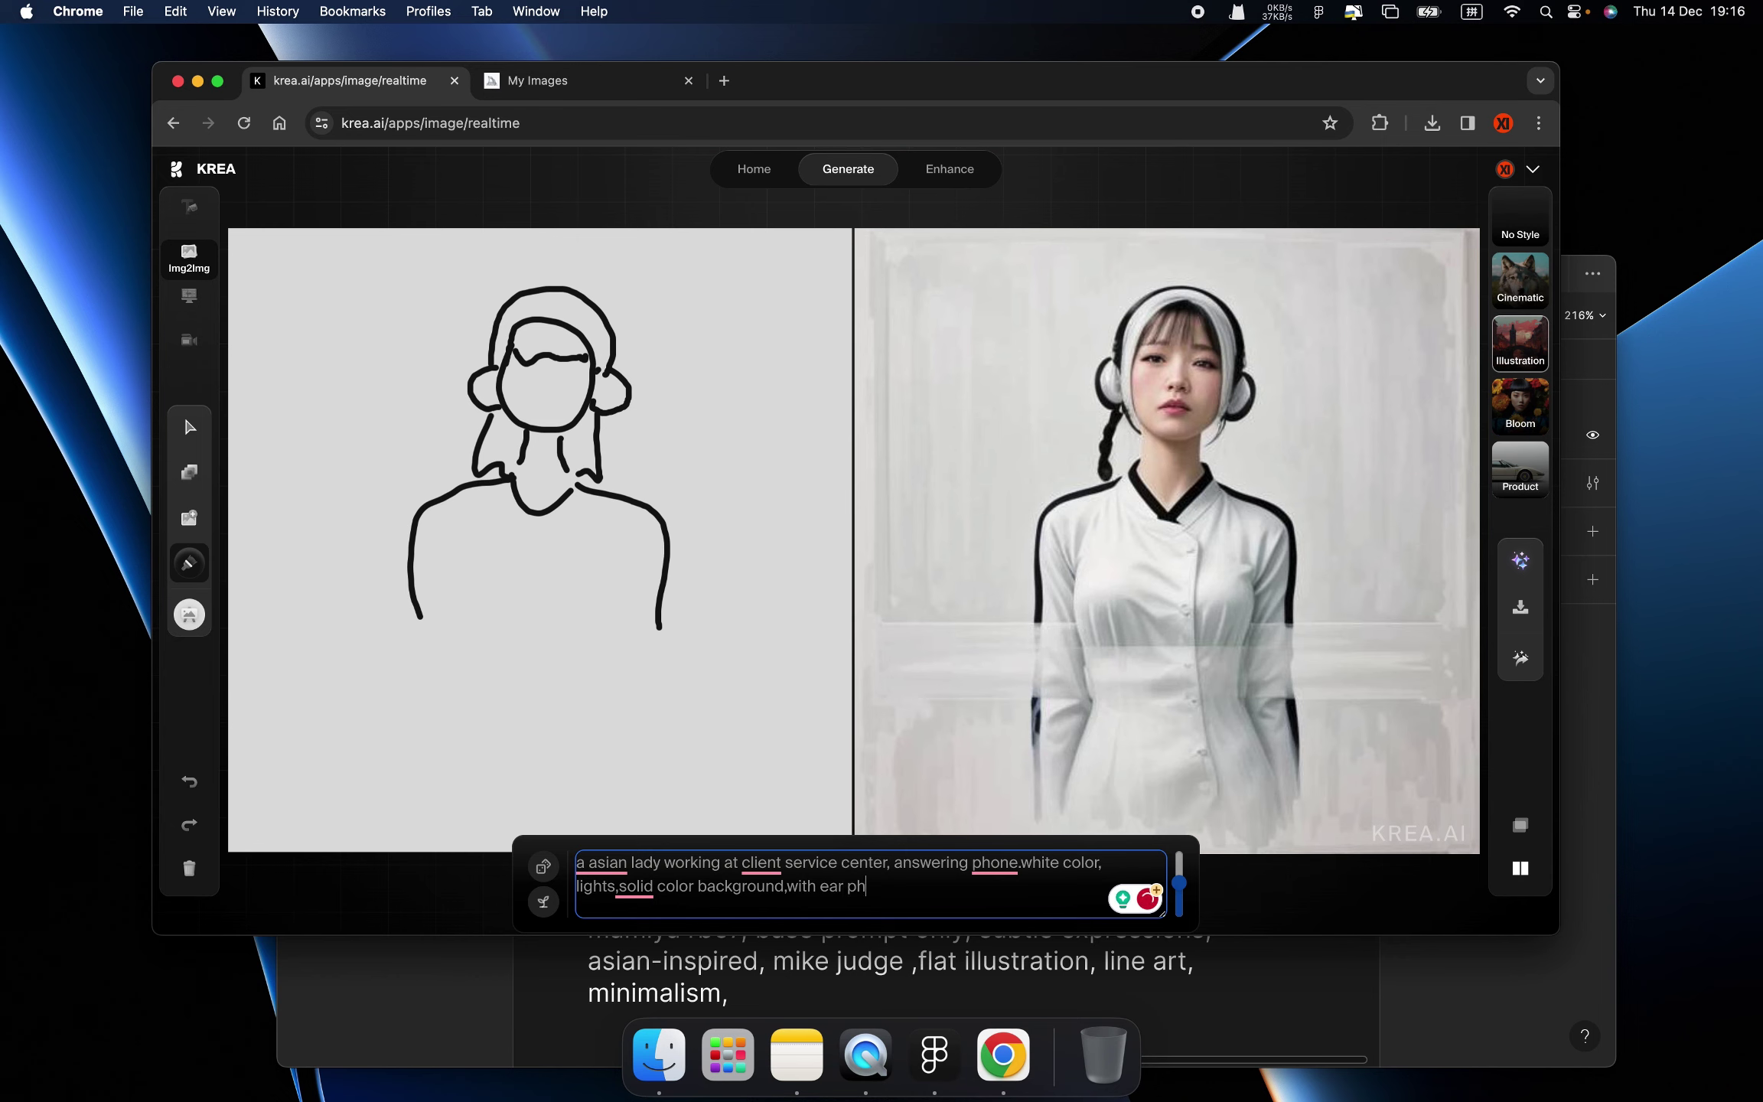
type("one")
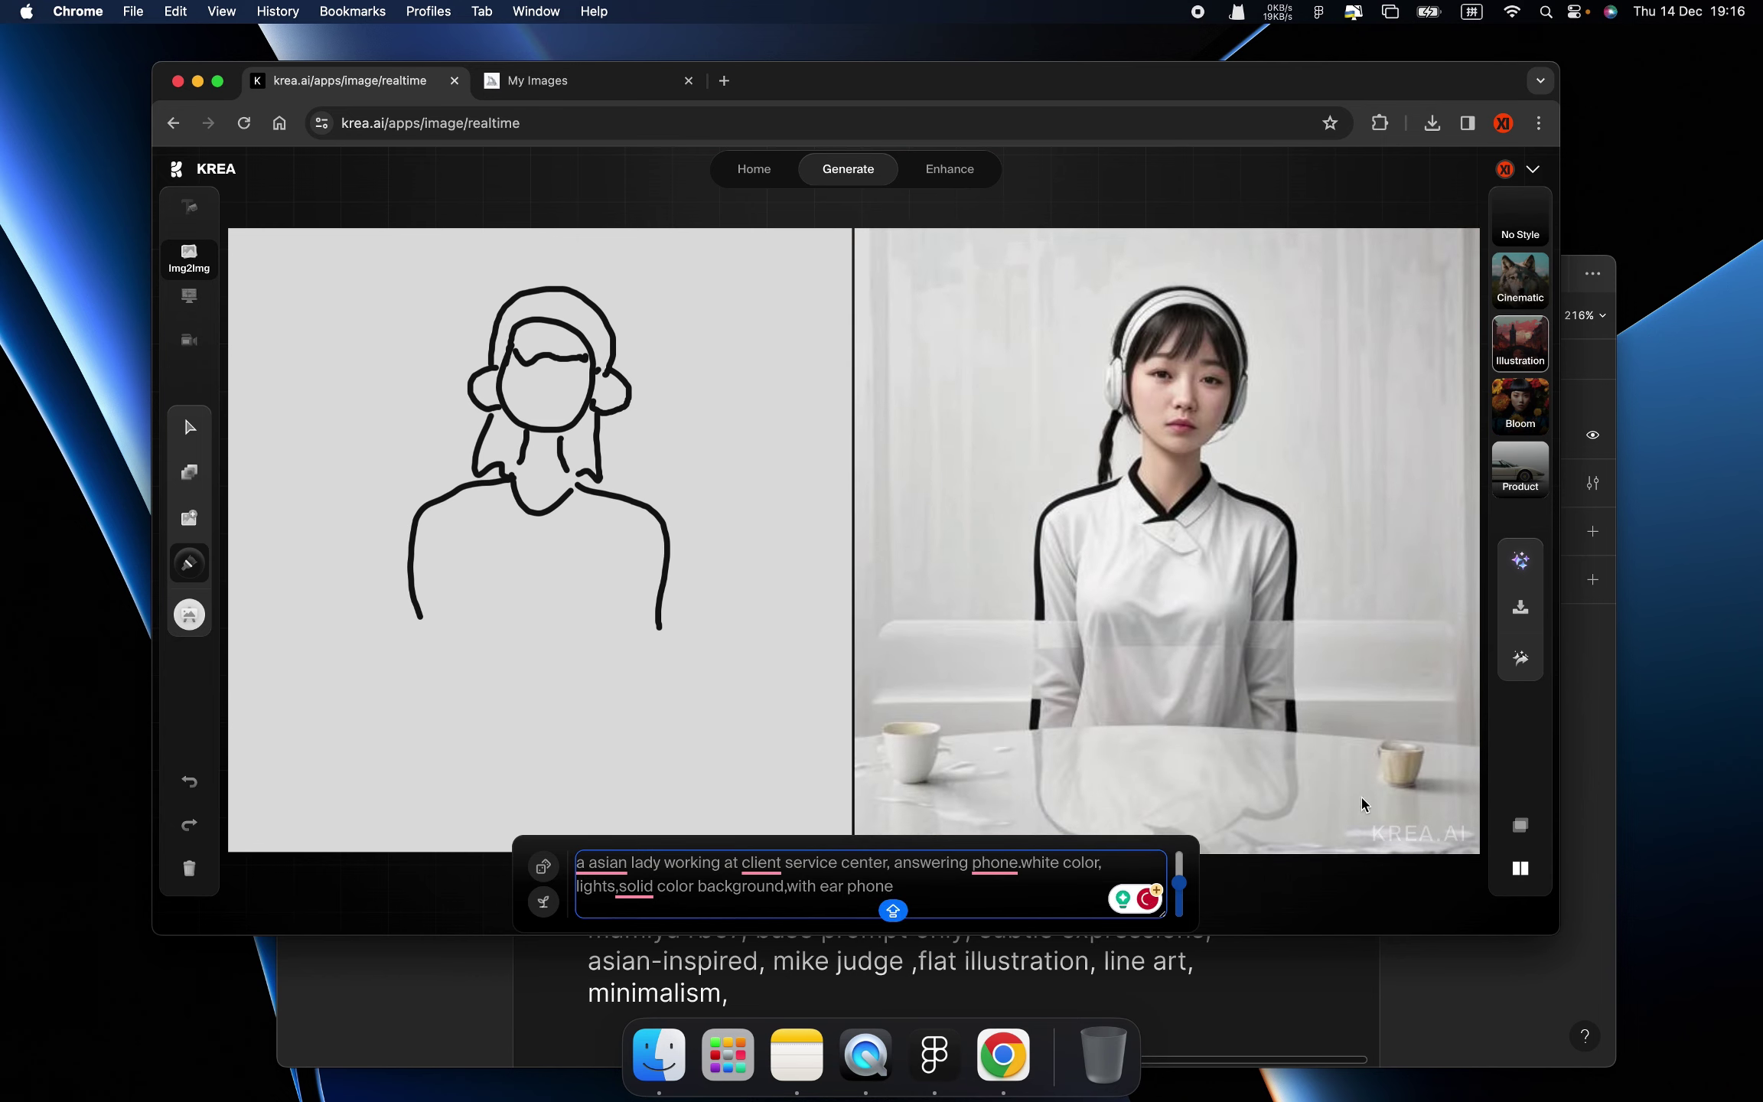
left_click(1183, 882)
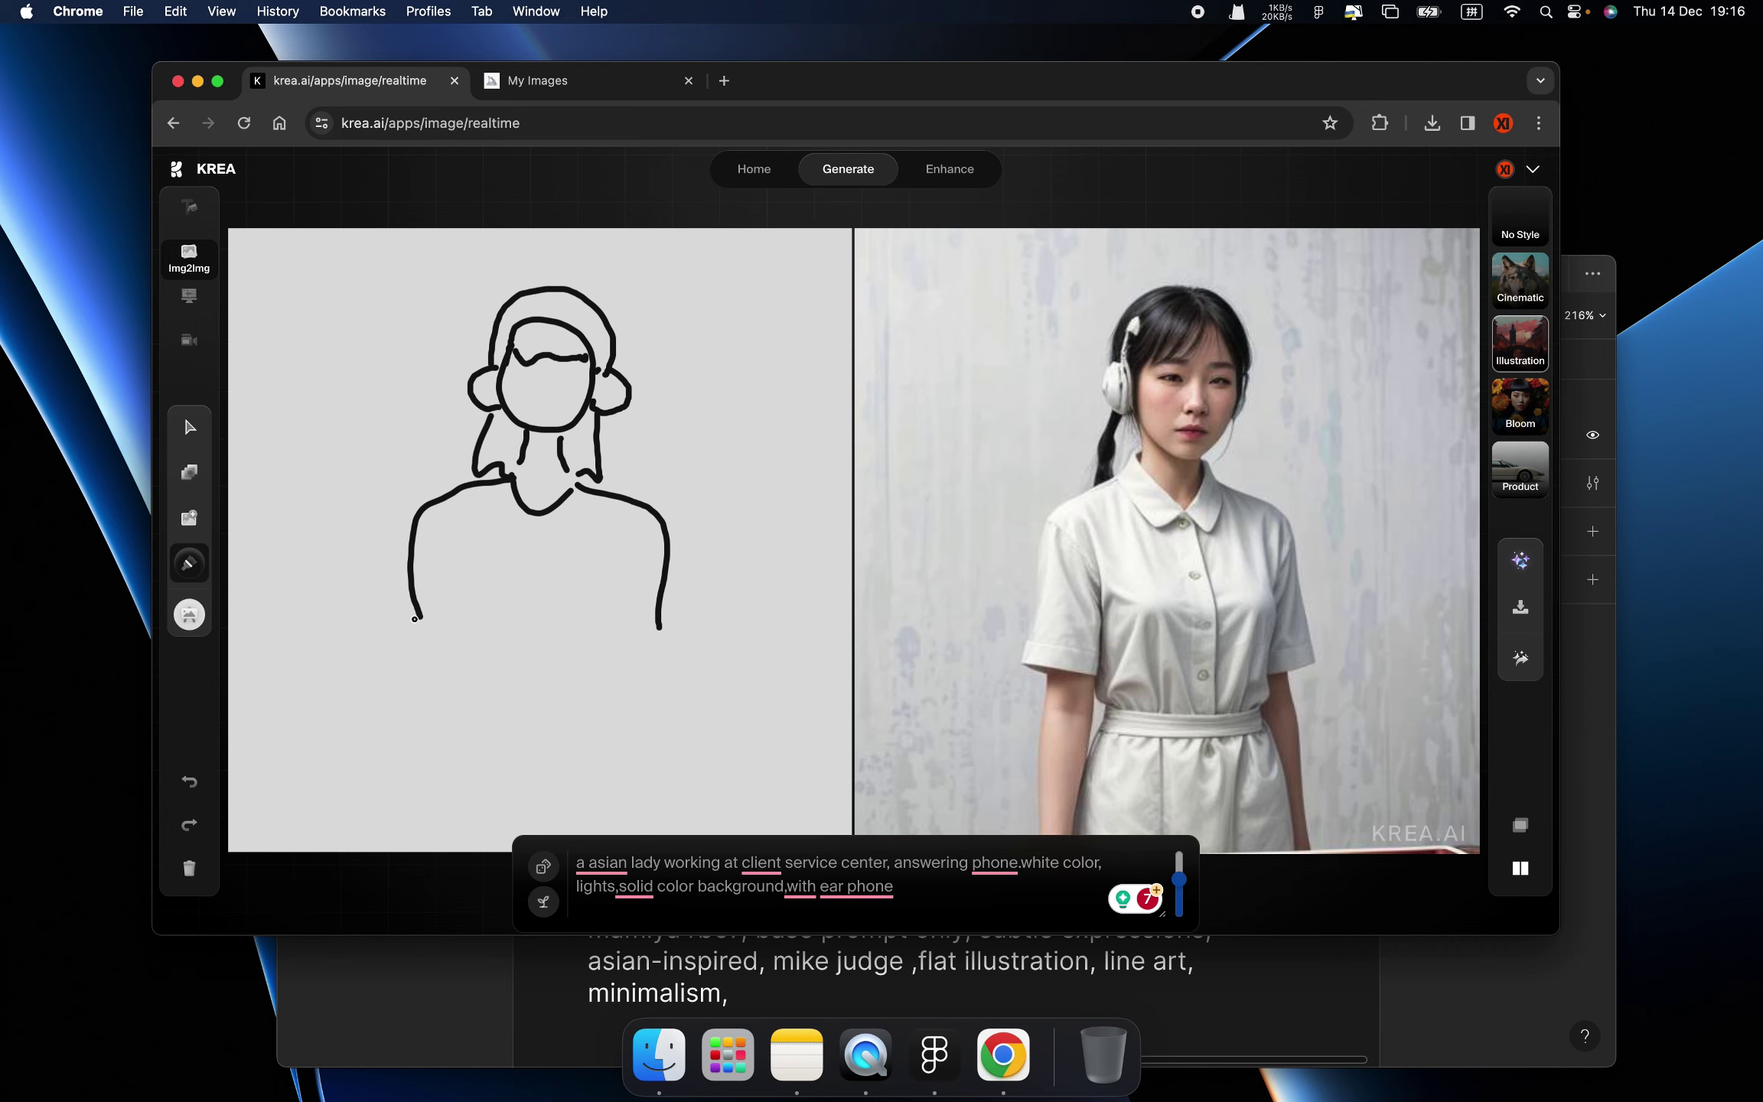
- Sketch a laptop, keyboard, arm and hand, desk edges and headphones over the ears
mouse_move(348, 617)
left_mouse_down()
mouse_move(588, 719)
mouse_move(317, 754)
mouse_move(347, 629)
left_mouse_up()
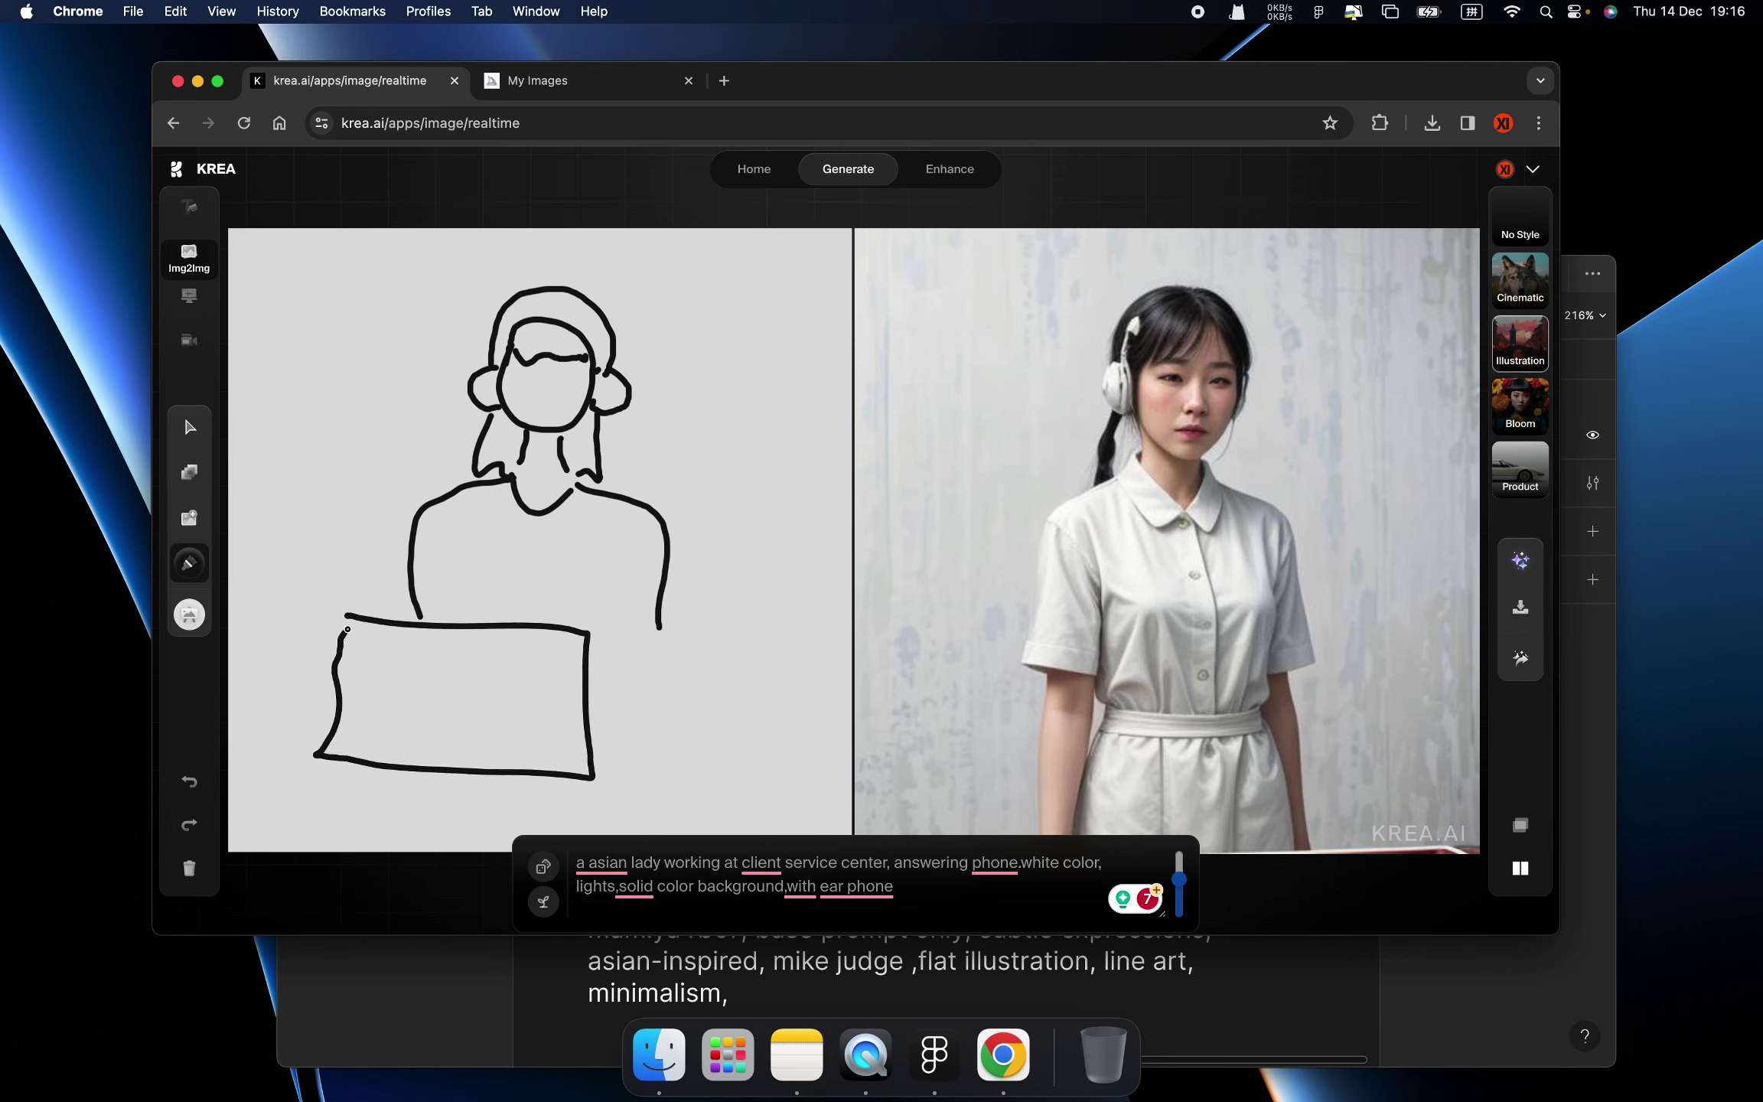
mouse_move(601, 747)
left_mouse_down()
mouse_move(679, 758)
mouse_move(612, 778)
left_mouse_up()
mouse_move(658, 624)
left_mouse_down()
mouse_move(670, 669)
mouse_move(639, 587)
left_mouse_up()
mouse_move(622, 668)
left_mouse_down()
mouse_move(591, 722)
mouse_move(628, 748)
left_mouse_up()
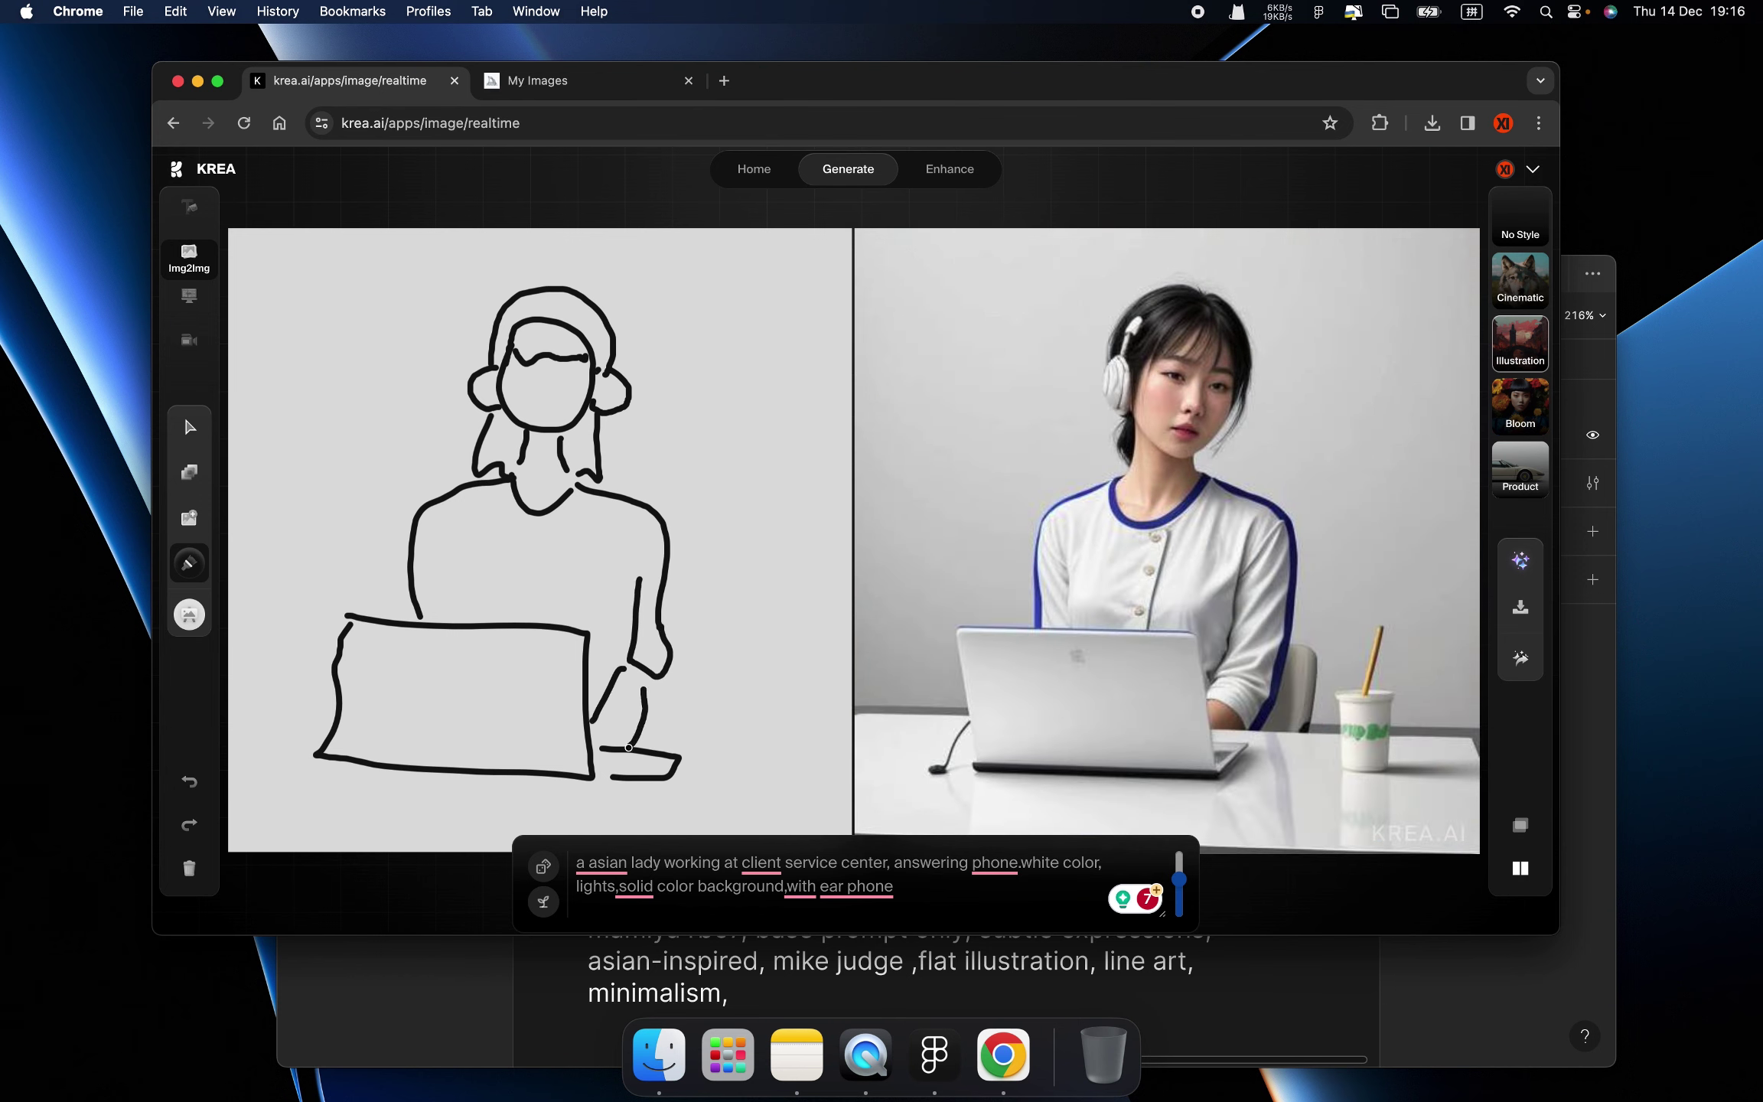
left_click_drag(446, 564, 450, 616)
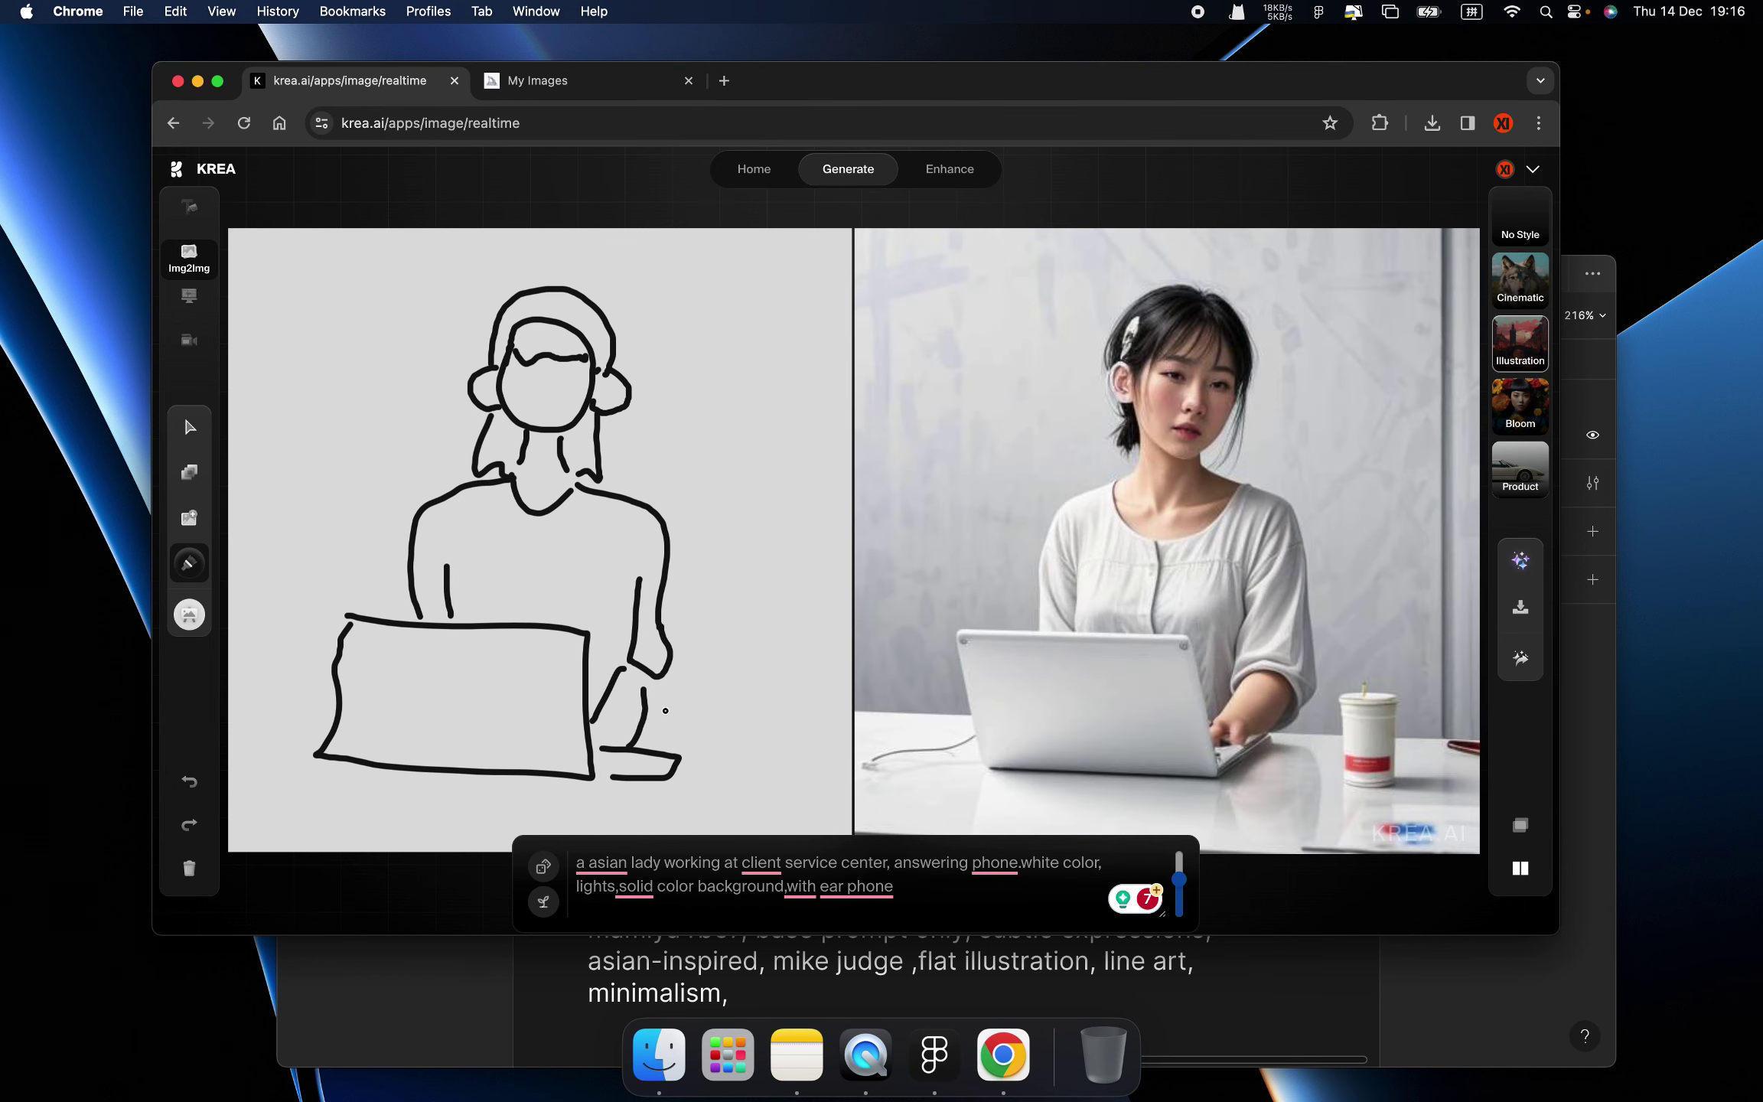
left_click_drag(662, 710, 771, 711)
left_click_drag(336, 688, 264, 691)
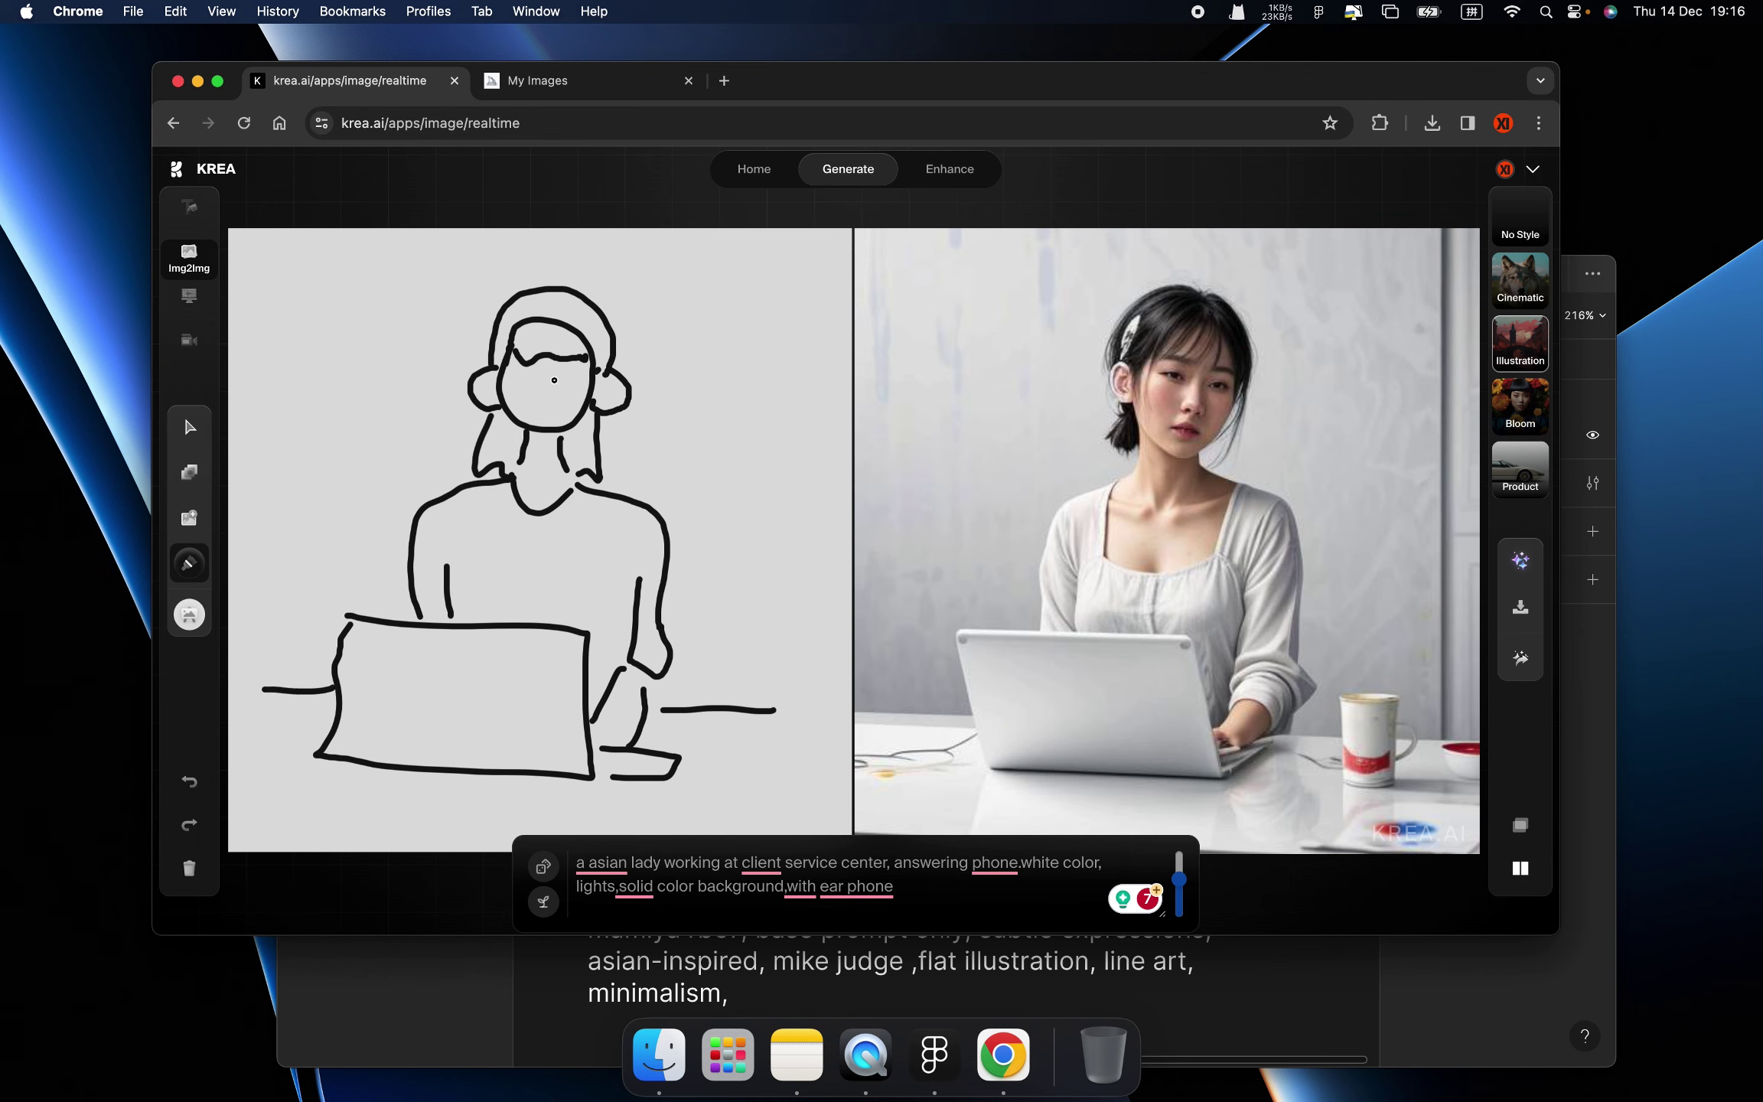
left_click_drag(607, 389, 617, 387)
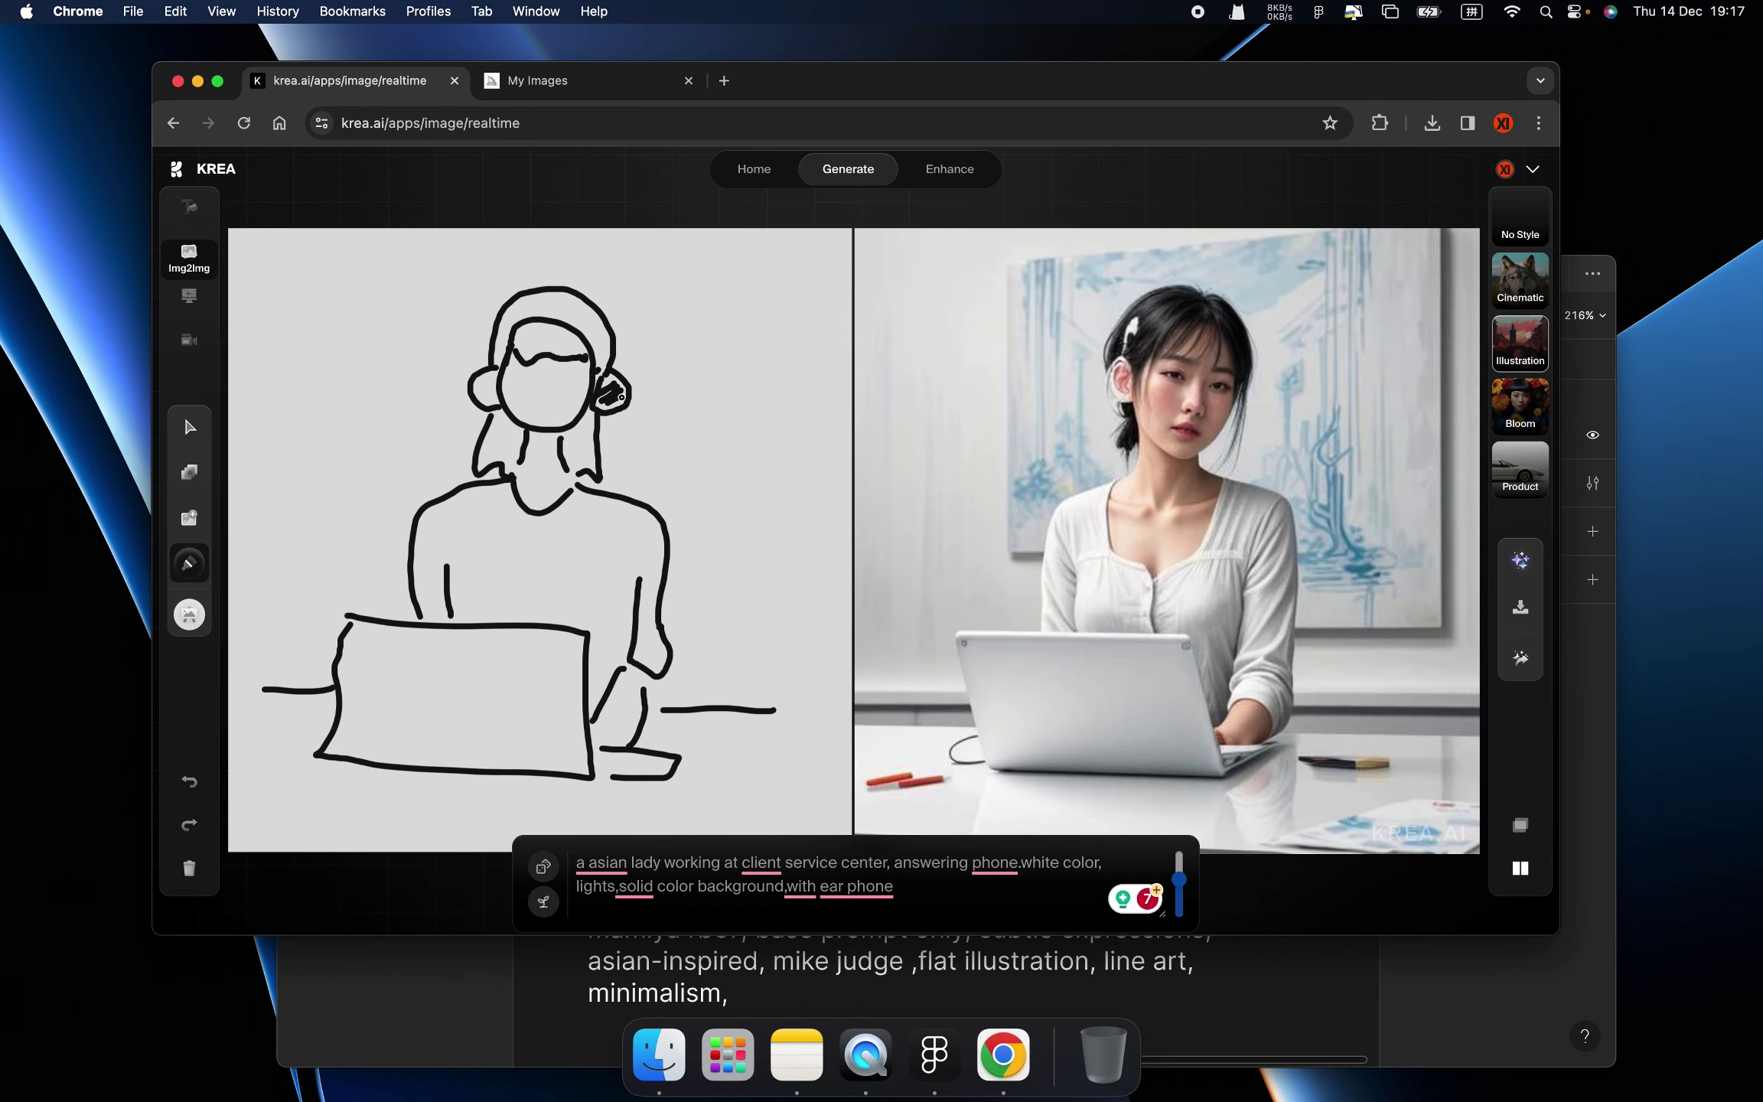
mouse_move(488, 375)
left_mouse_down()
mouse_move(499, 404)
mouse_move(525, 289)
mouse_move(605, 301)
mouse_move(621, 361)
left_mouse_up()
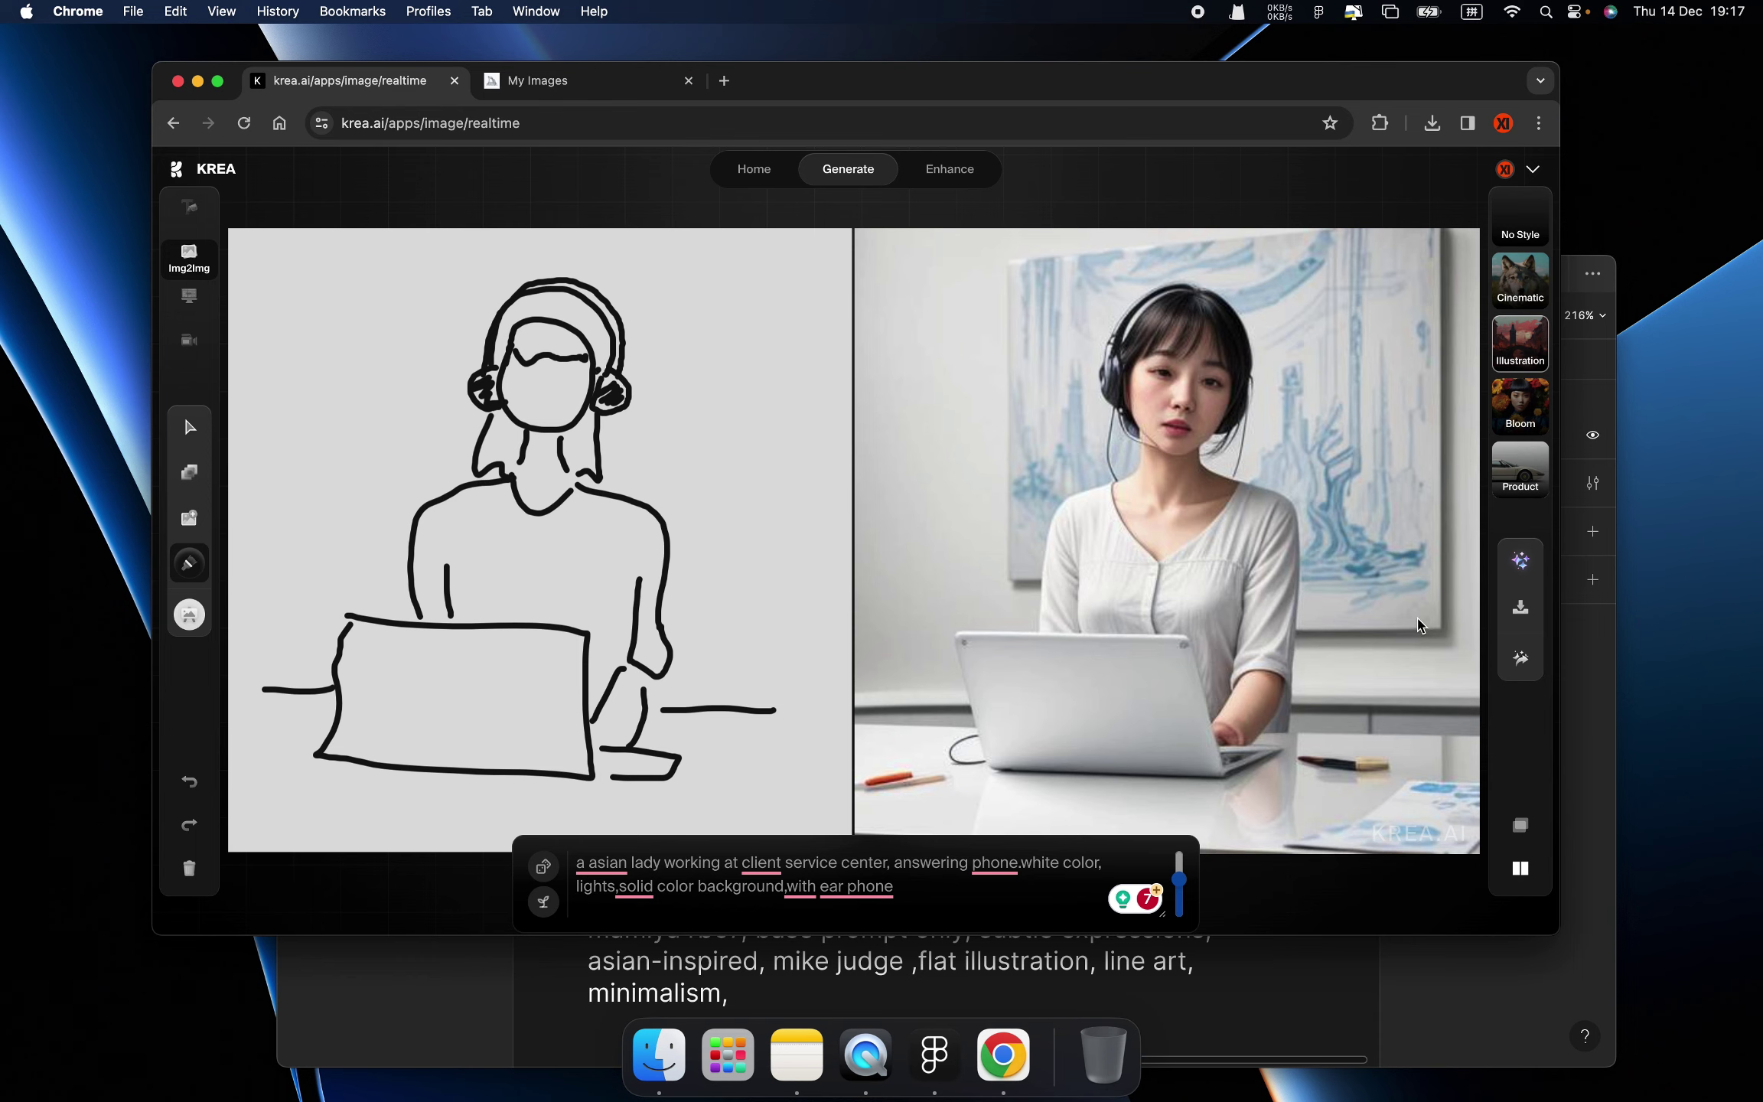
- Enhance the headset-at-laptop render, download it, and dismiss Chrome's downloads list
left_click(1521, 561)
left_click(1521, 613)
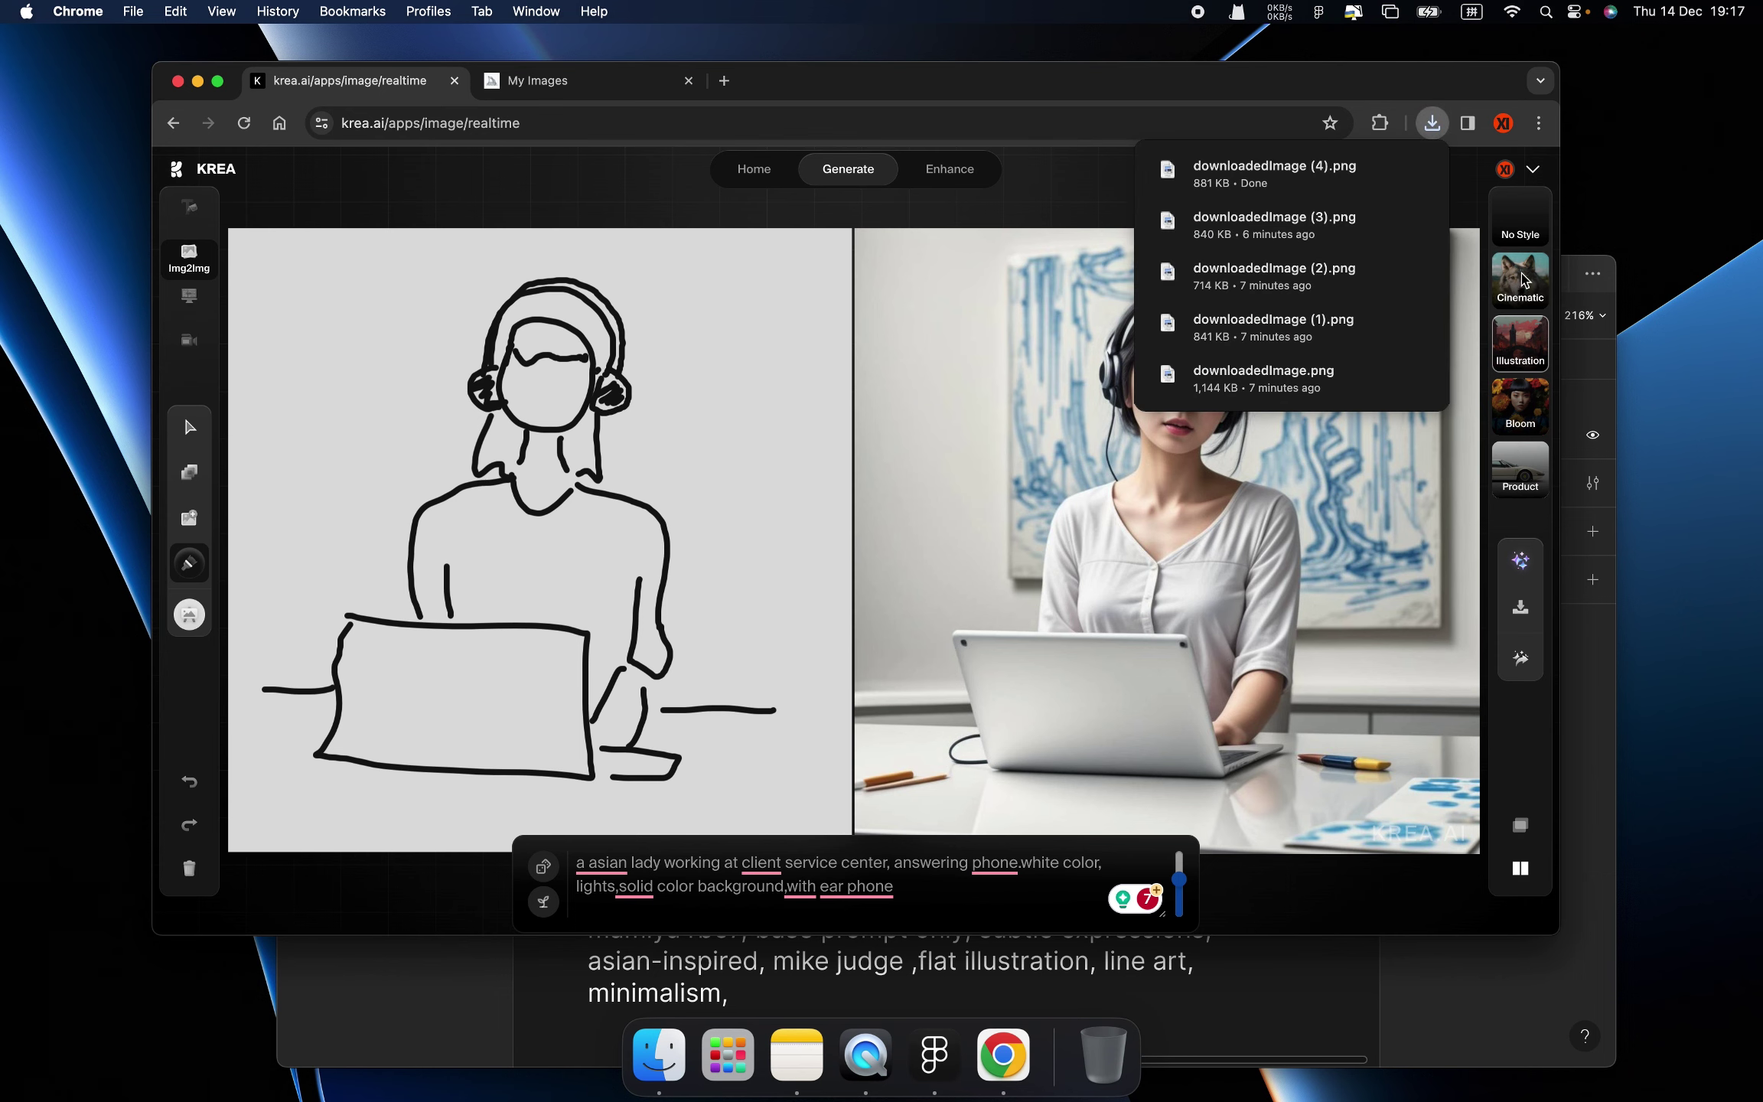
left_click(1301, 467)
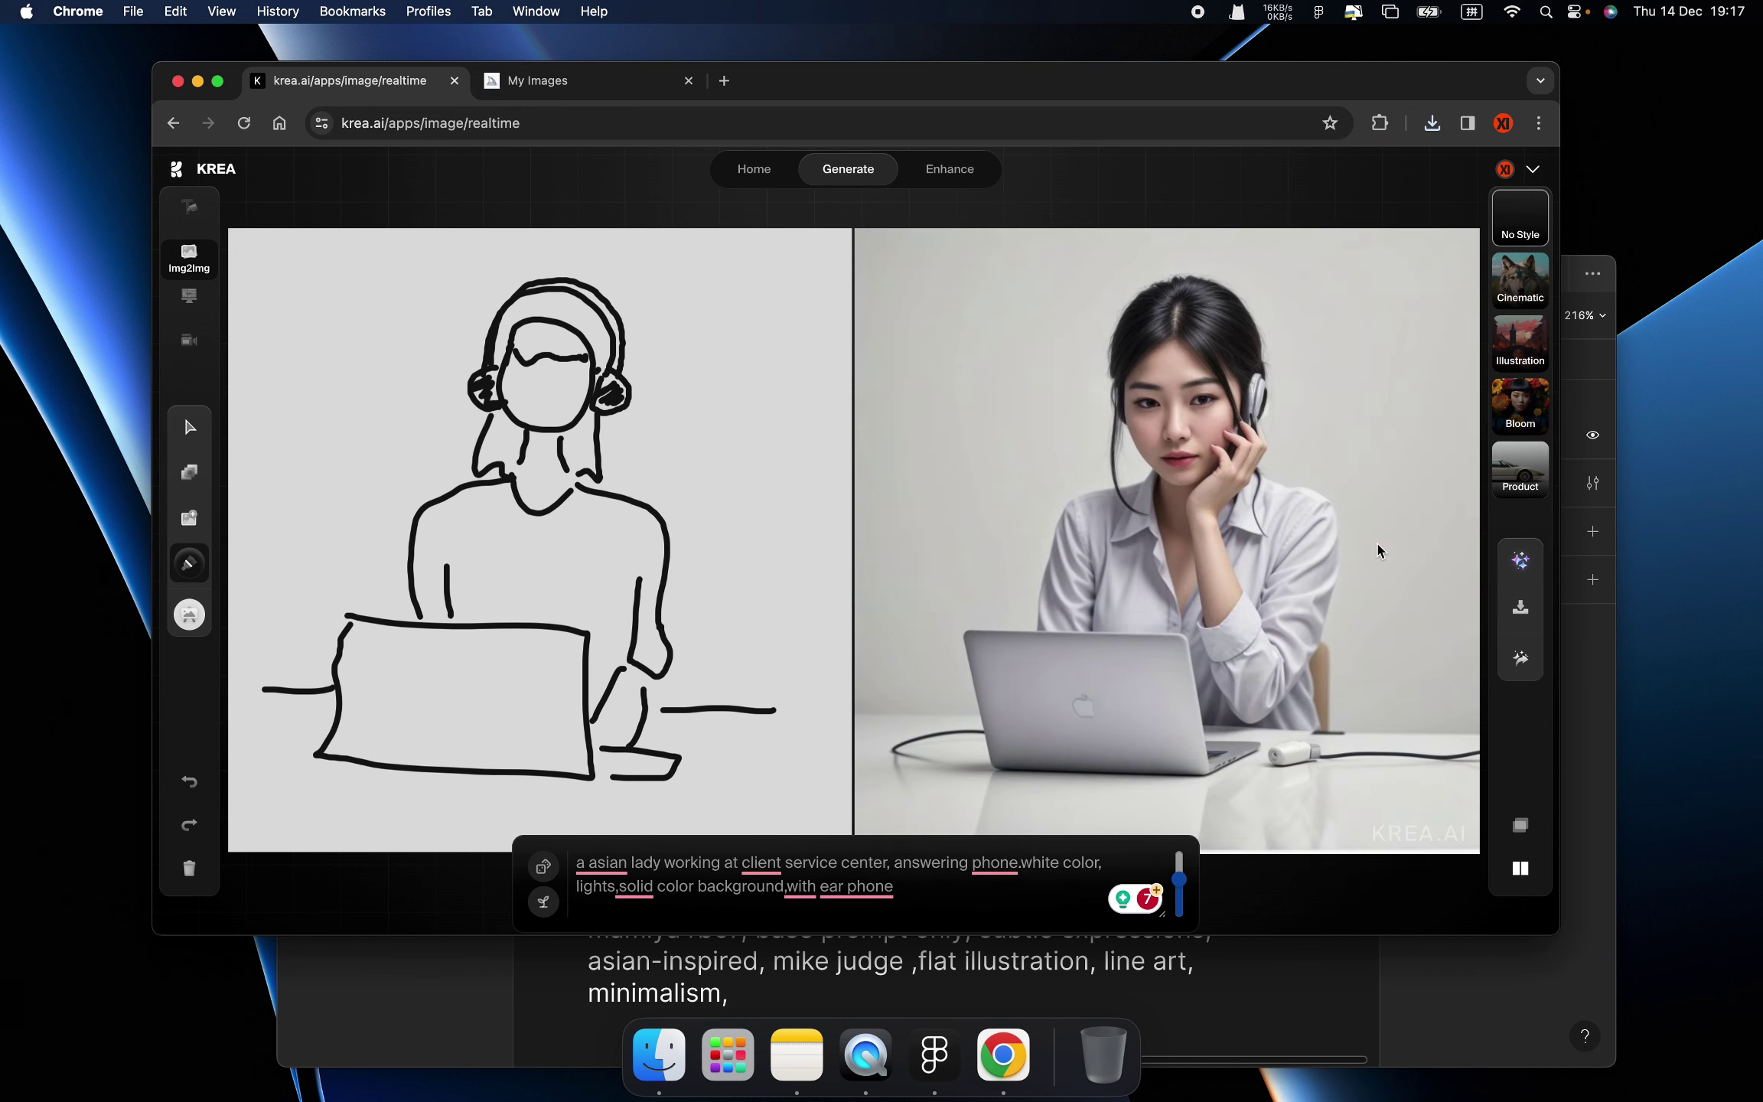
- Download the current image again and decline Chrome's screen-share request
left_click(1506, 610)
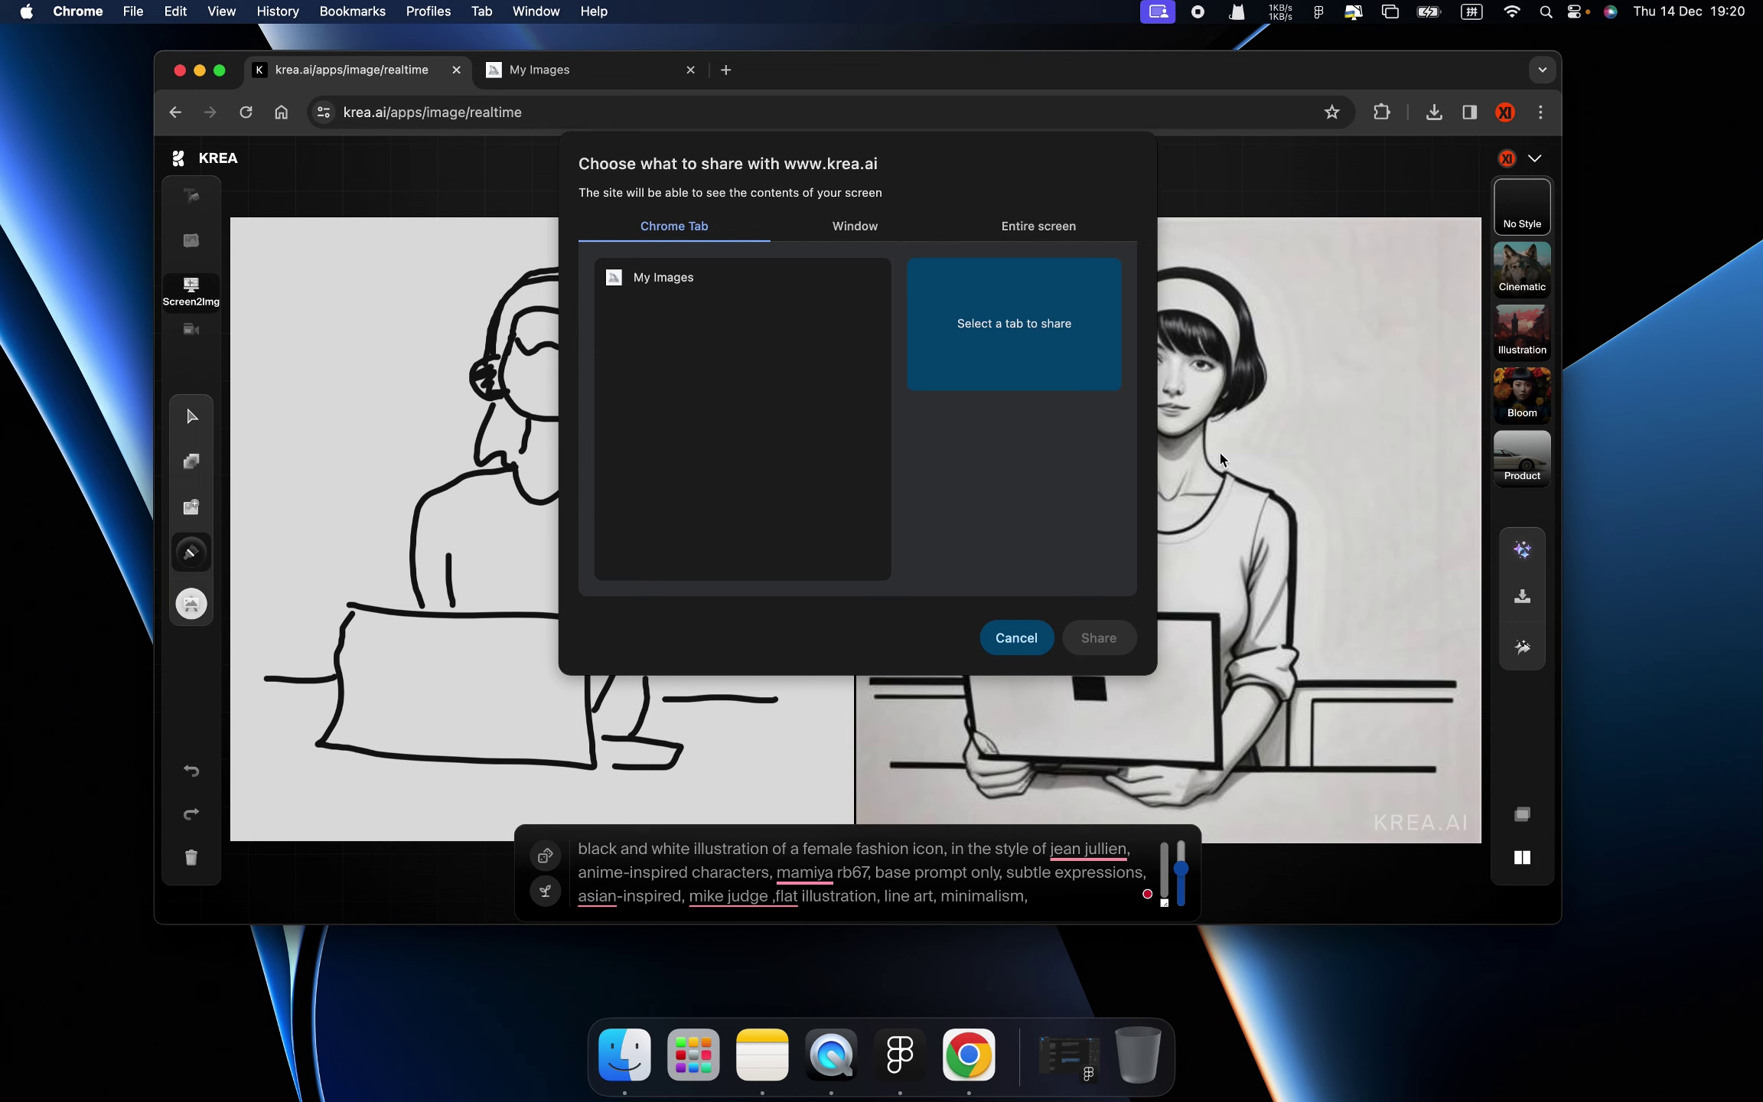
left_click(1007, 650)
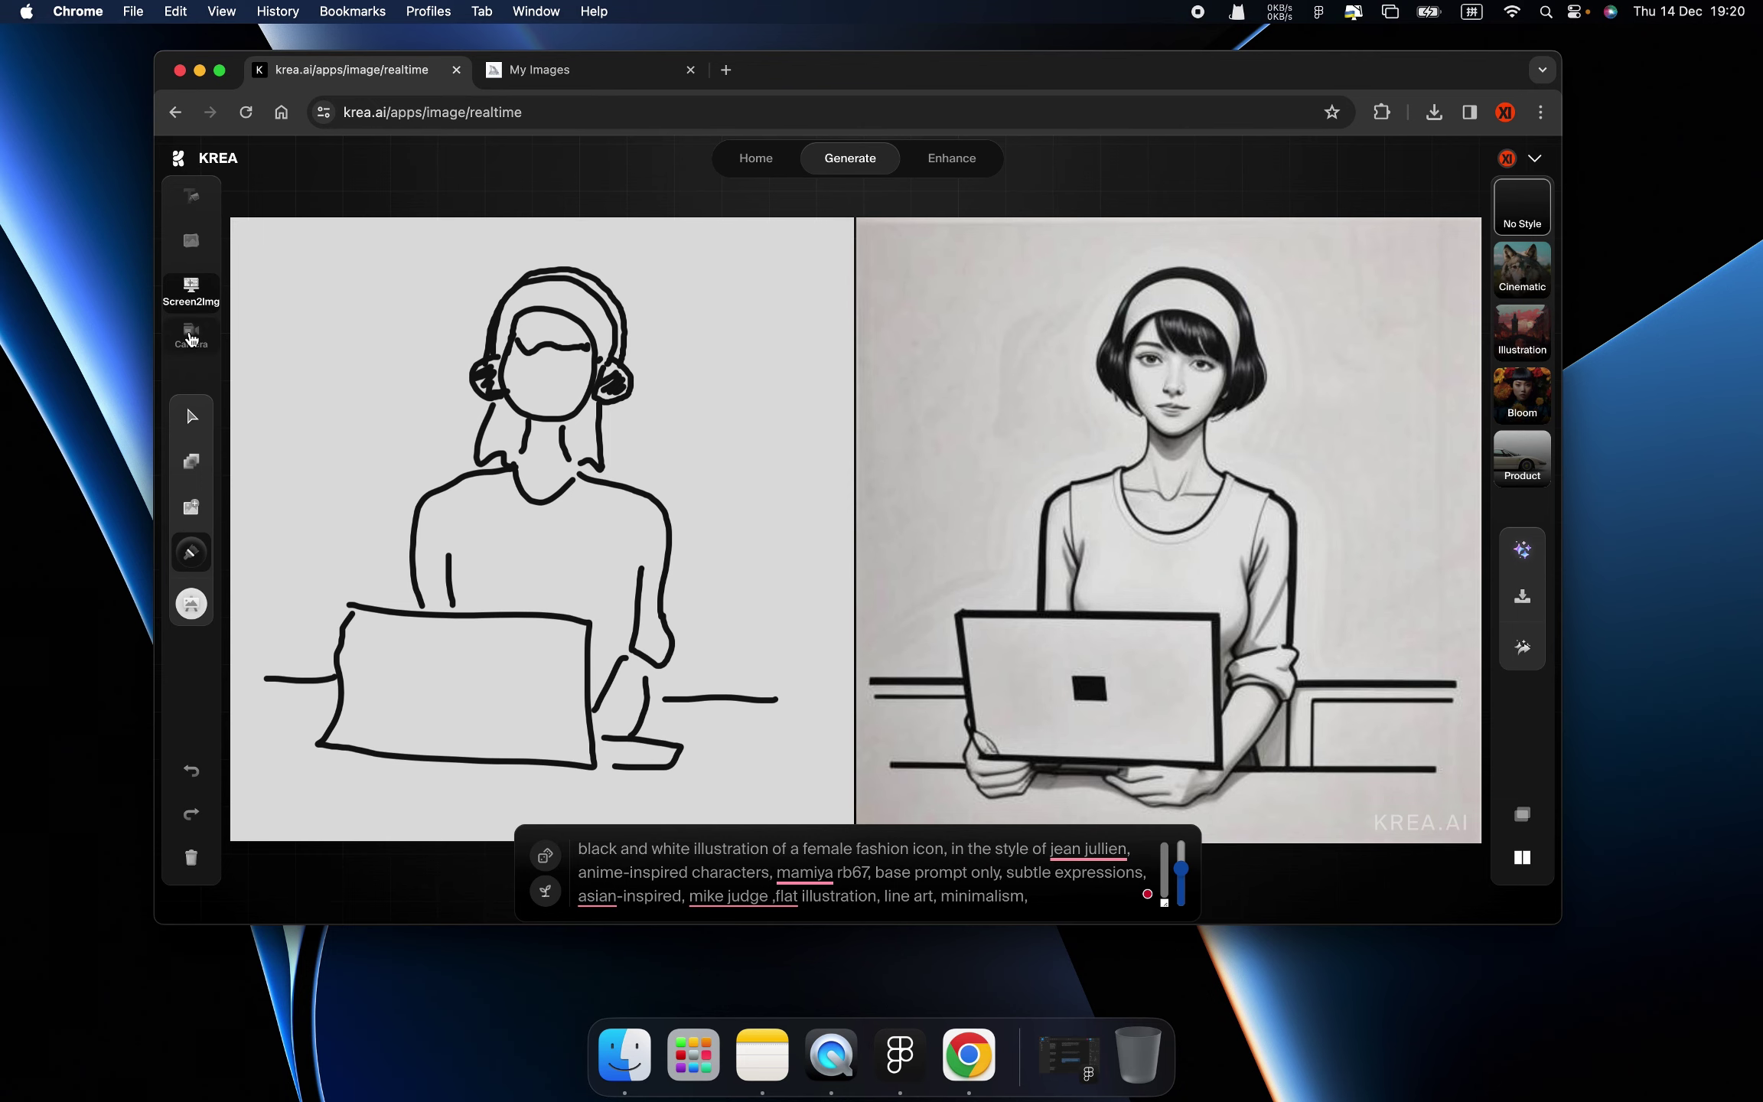
- Switch to Camera mode, set the prompt to 'A cute cat', and delete the canvas items
left_click(192, 337)
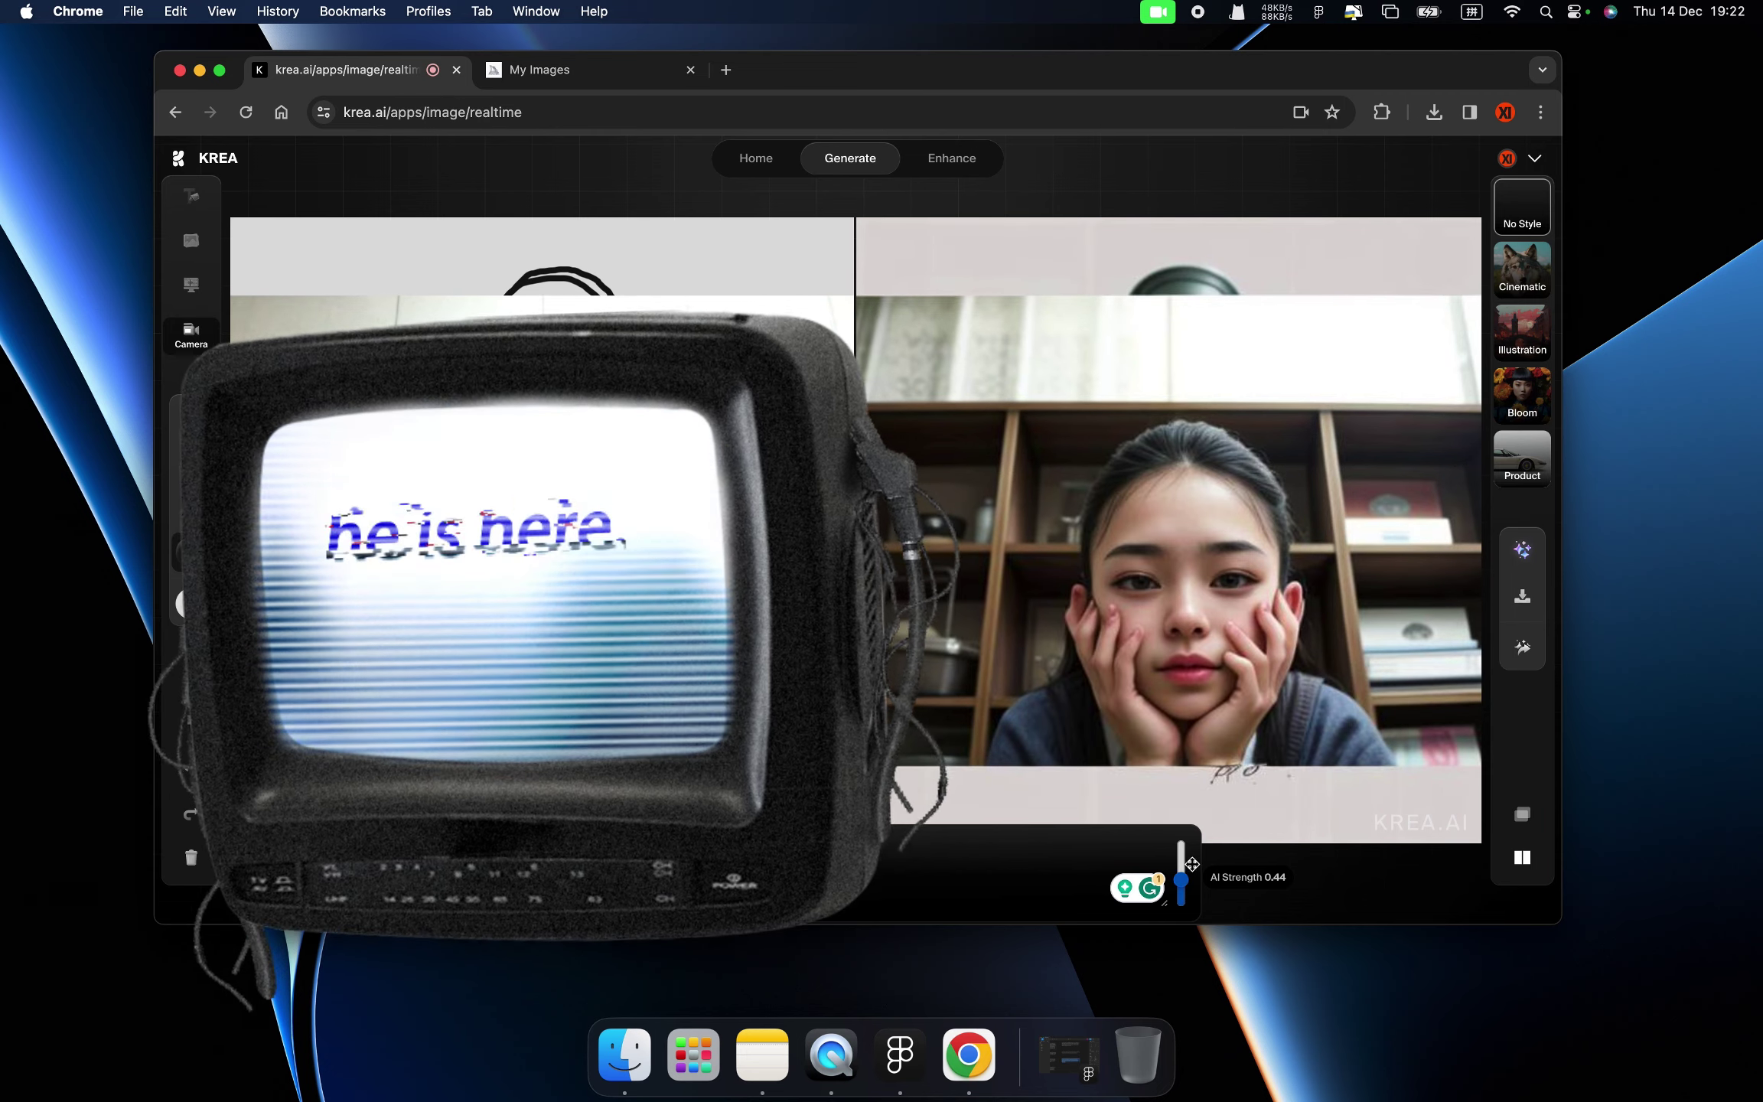
left_click(1056, 872)
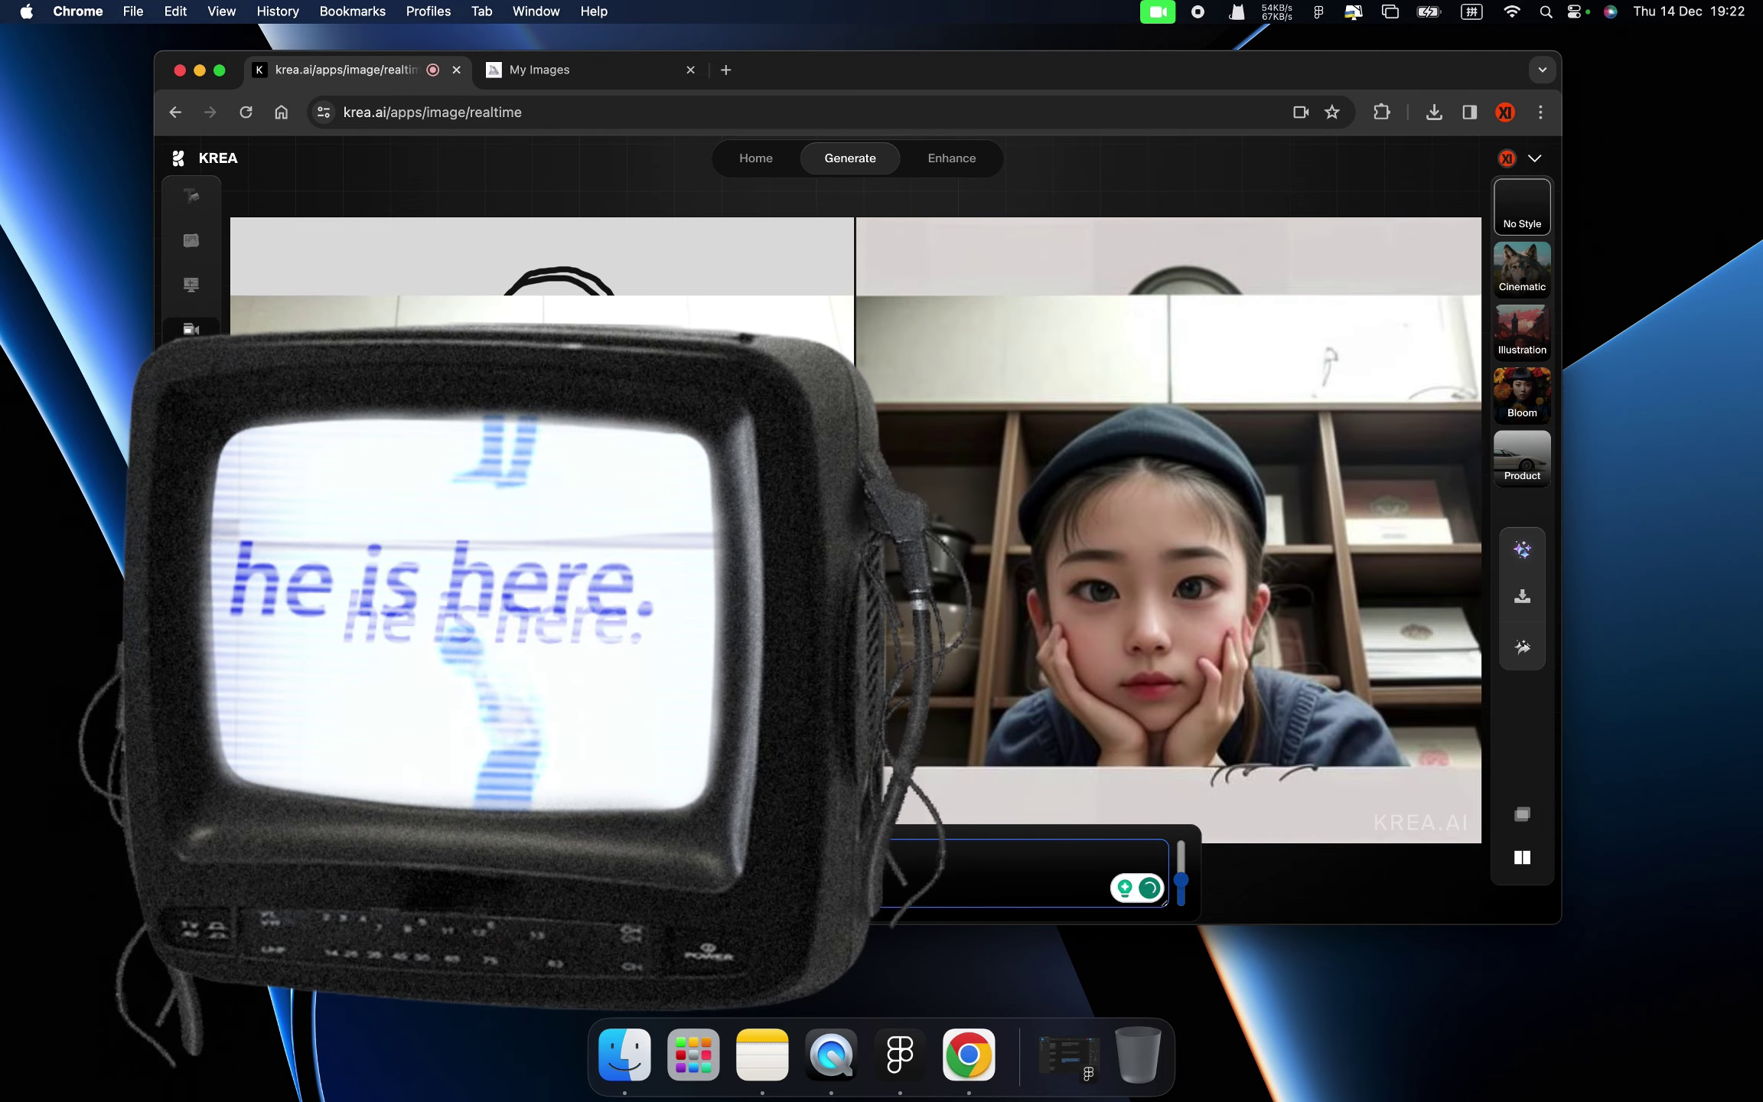
type("cat")
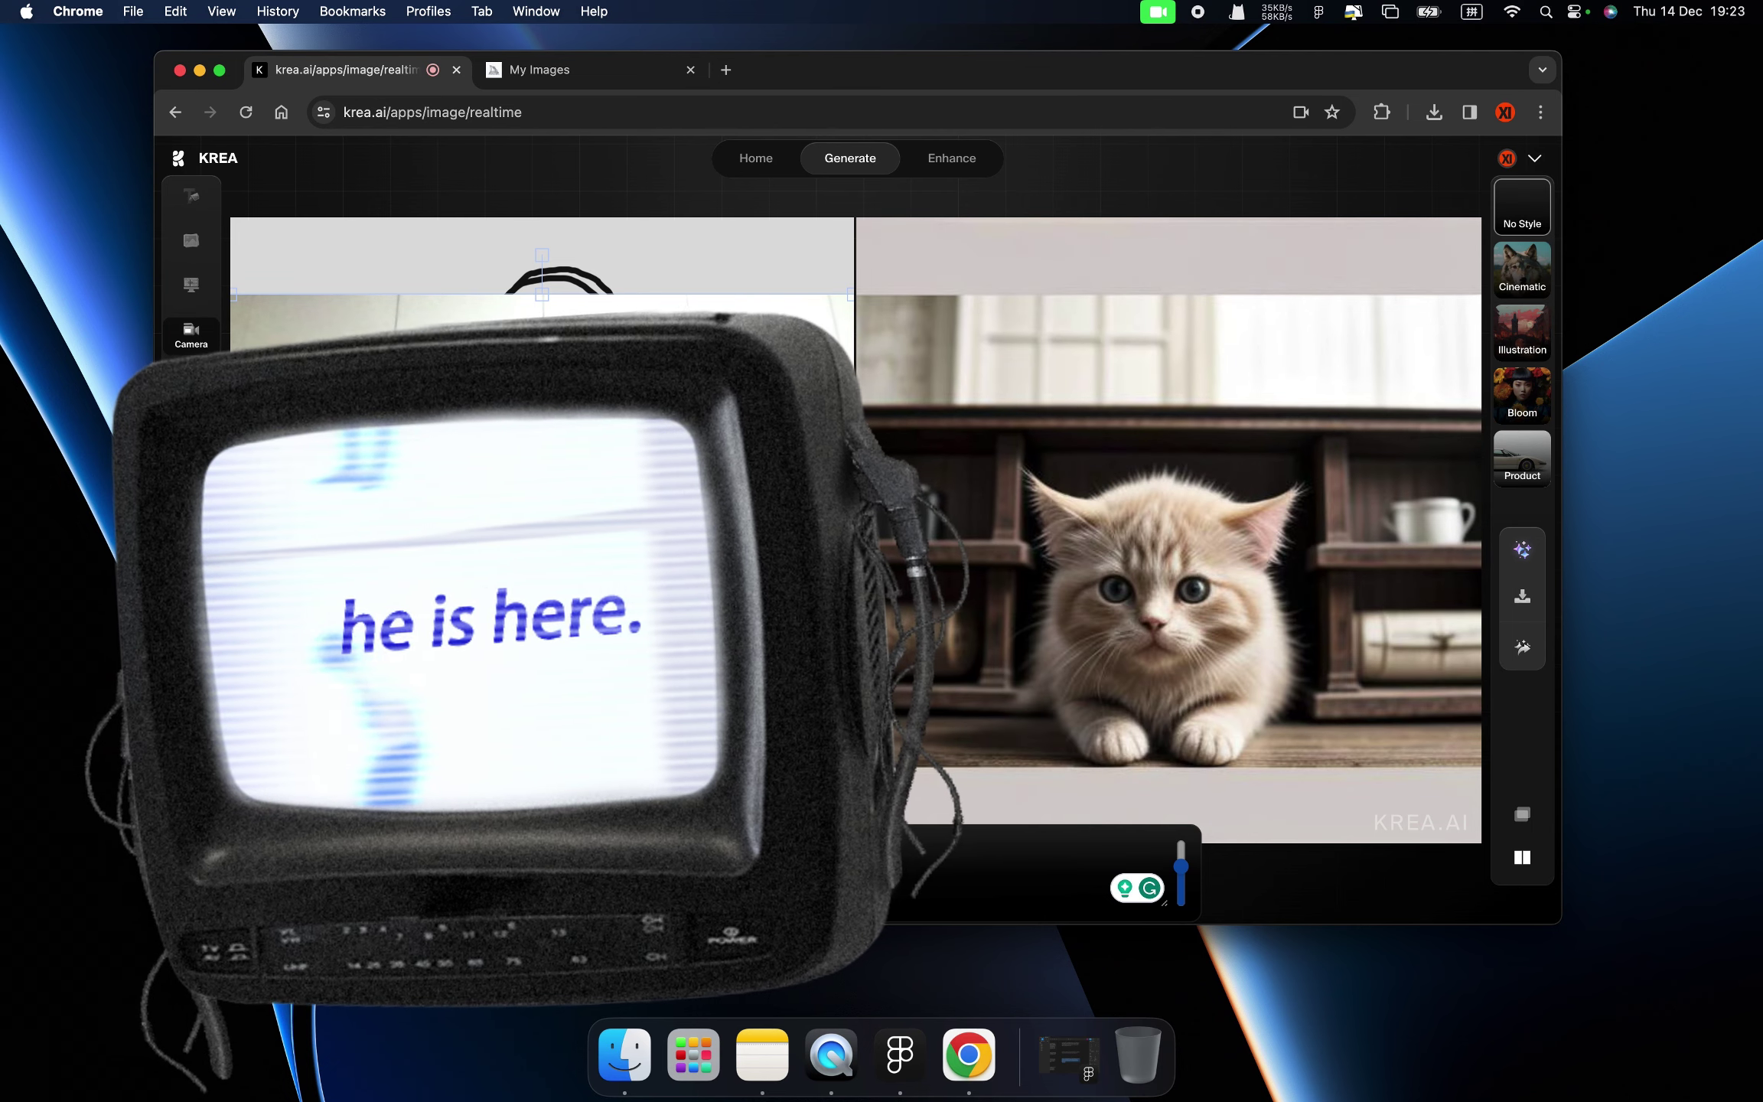
key("Delete")
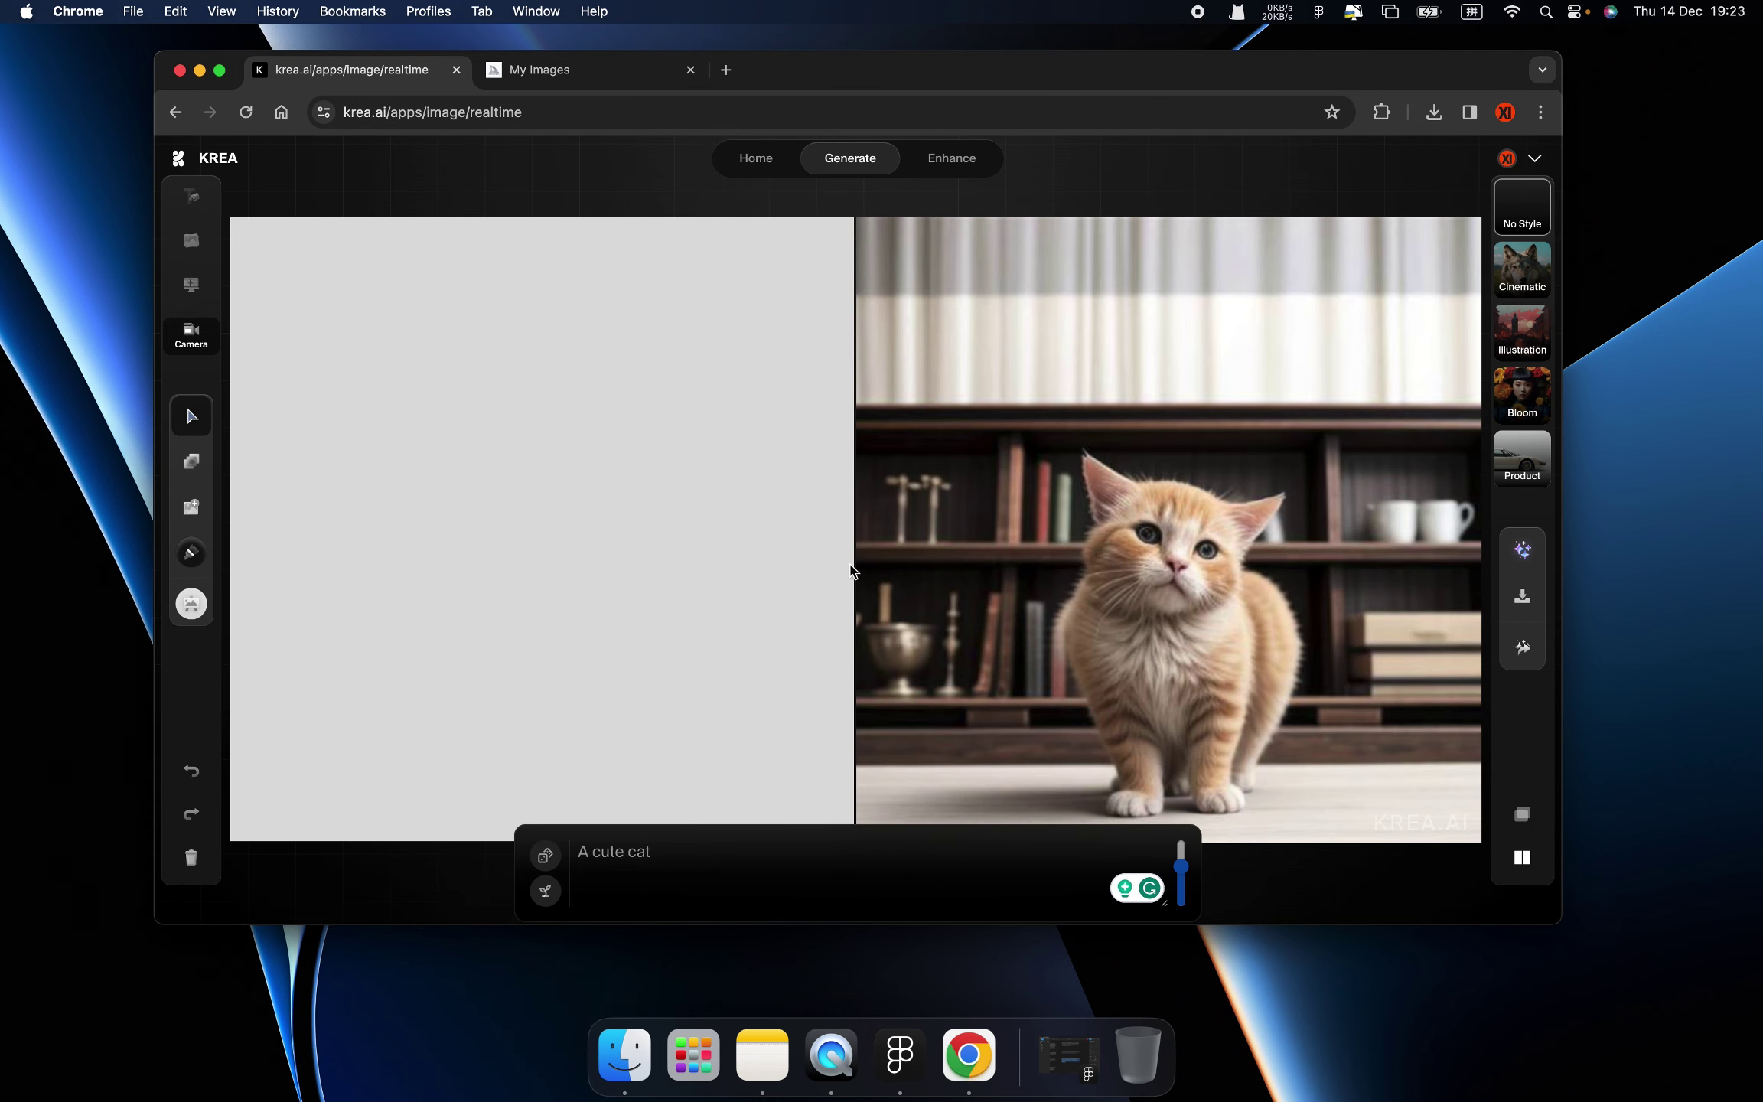
- Enhance the kitten render, then browse the Shapes, Add Image and Paint Brush tools
left_click(1522, 549)
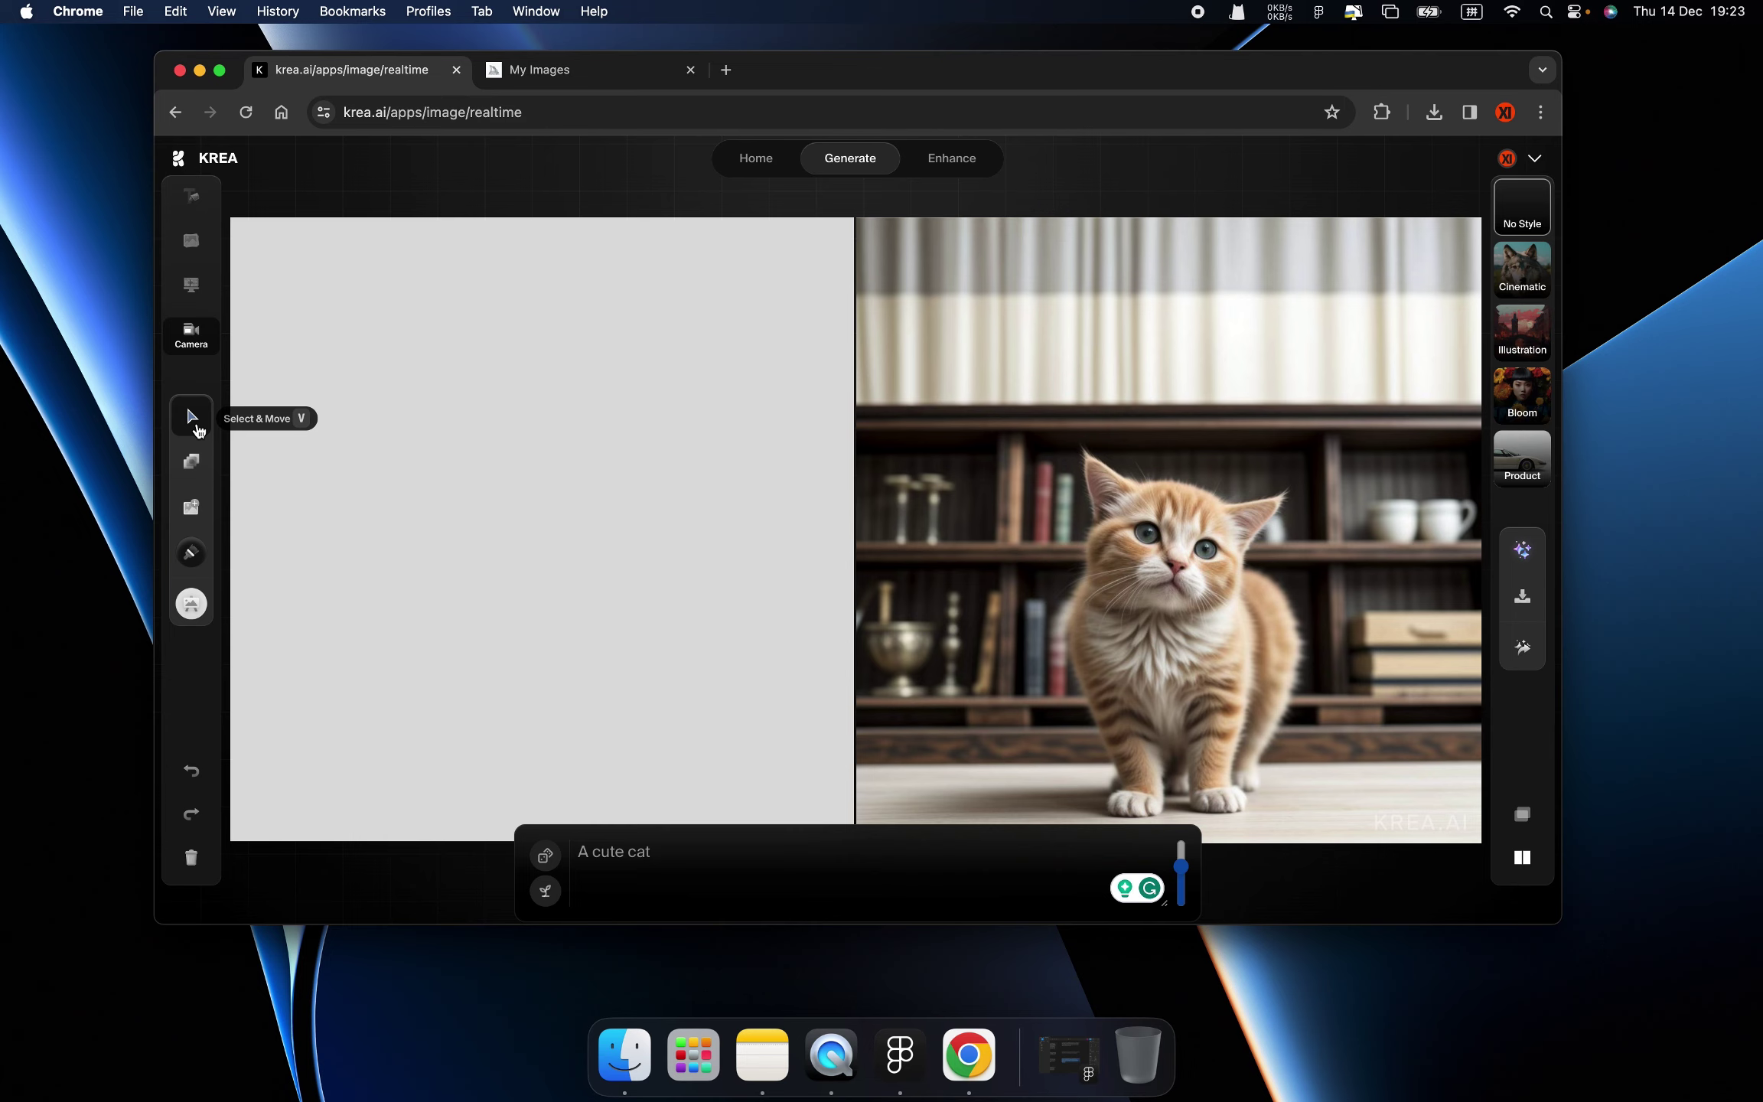
left_click(197, 469)
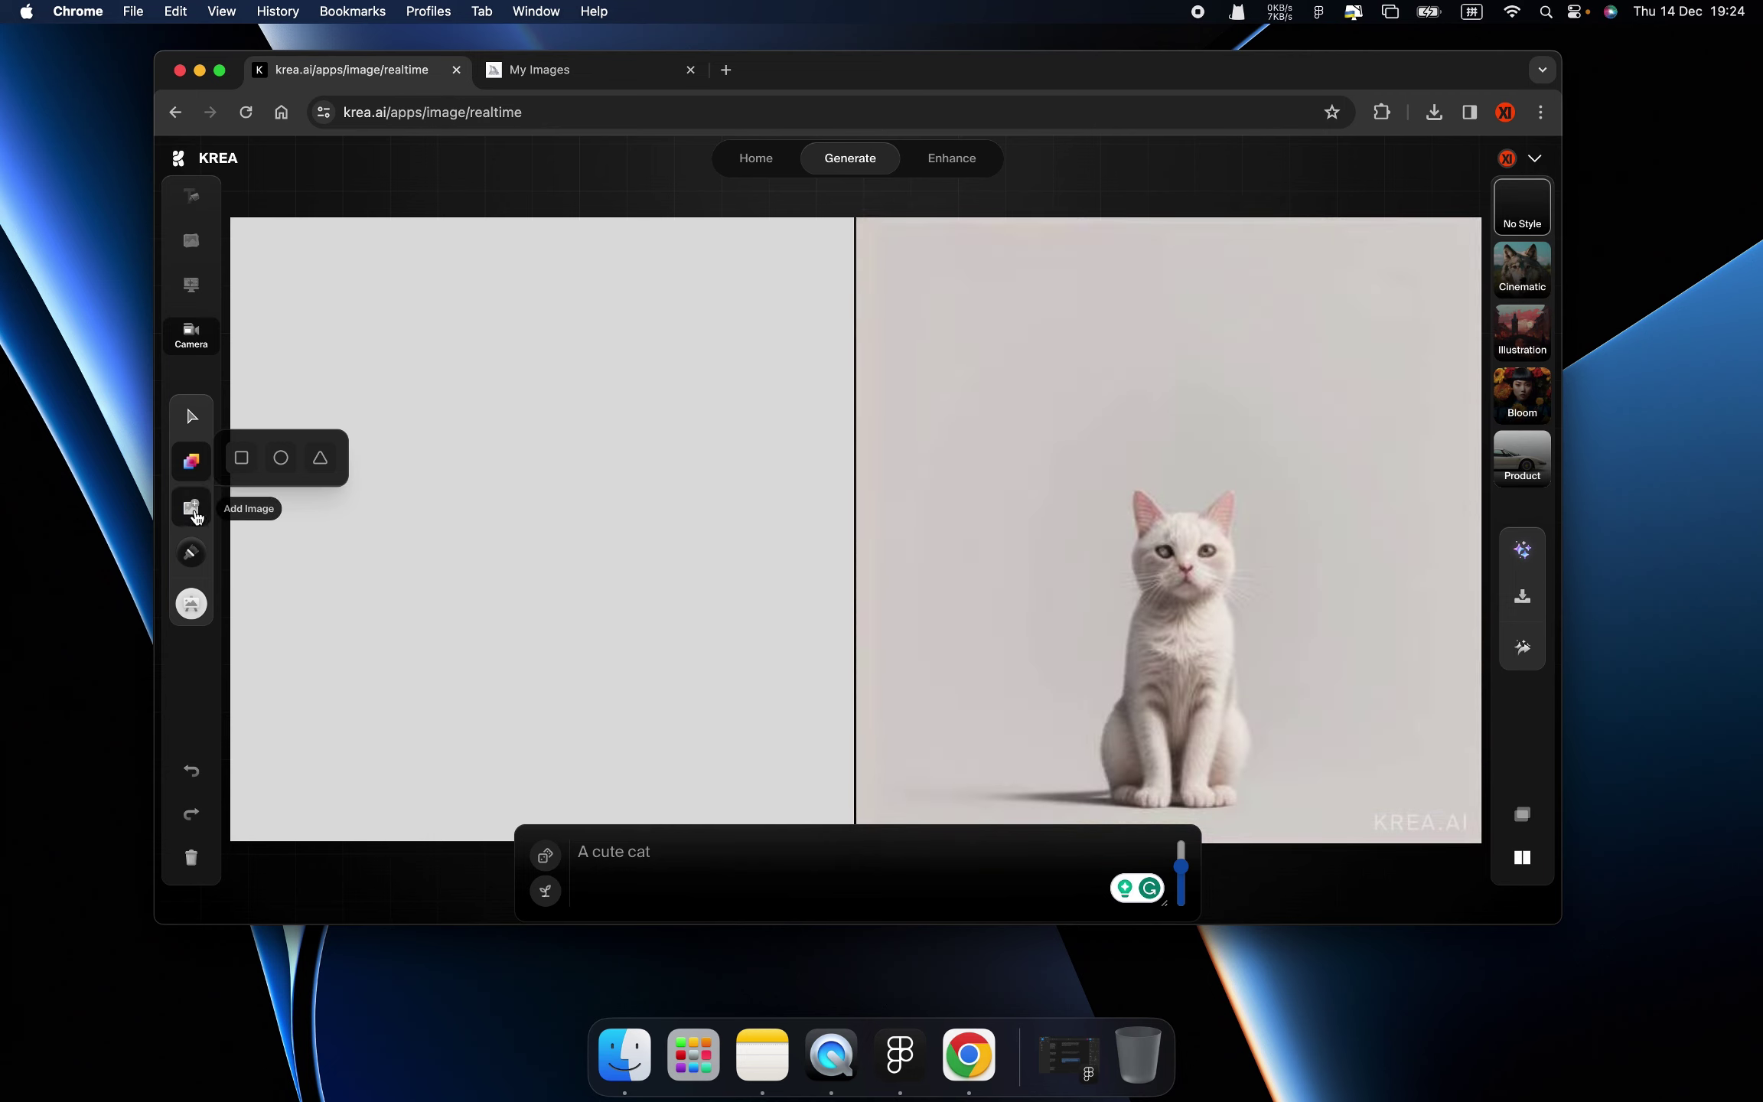
left_click(193, 521)
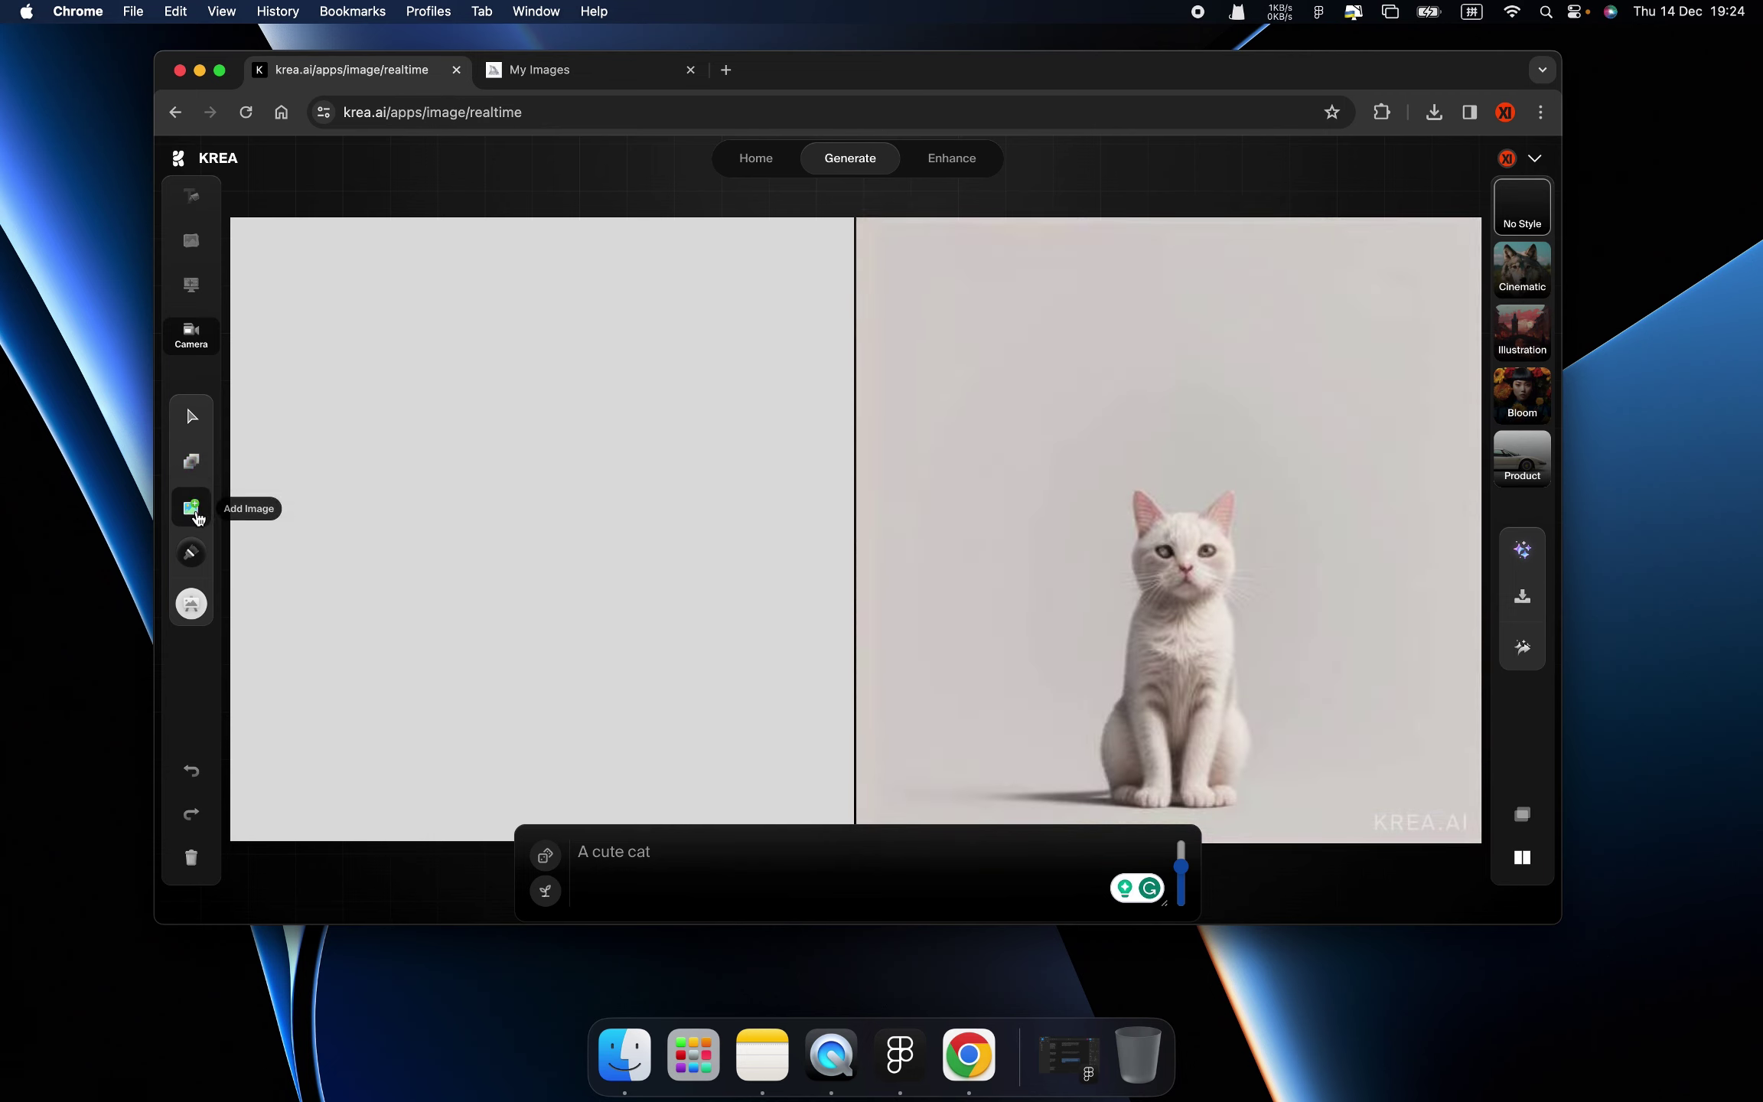
left_click(193, 555)
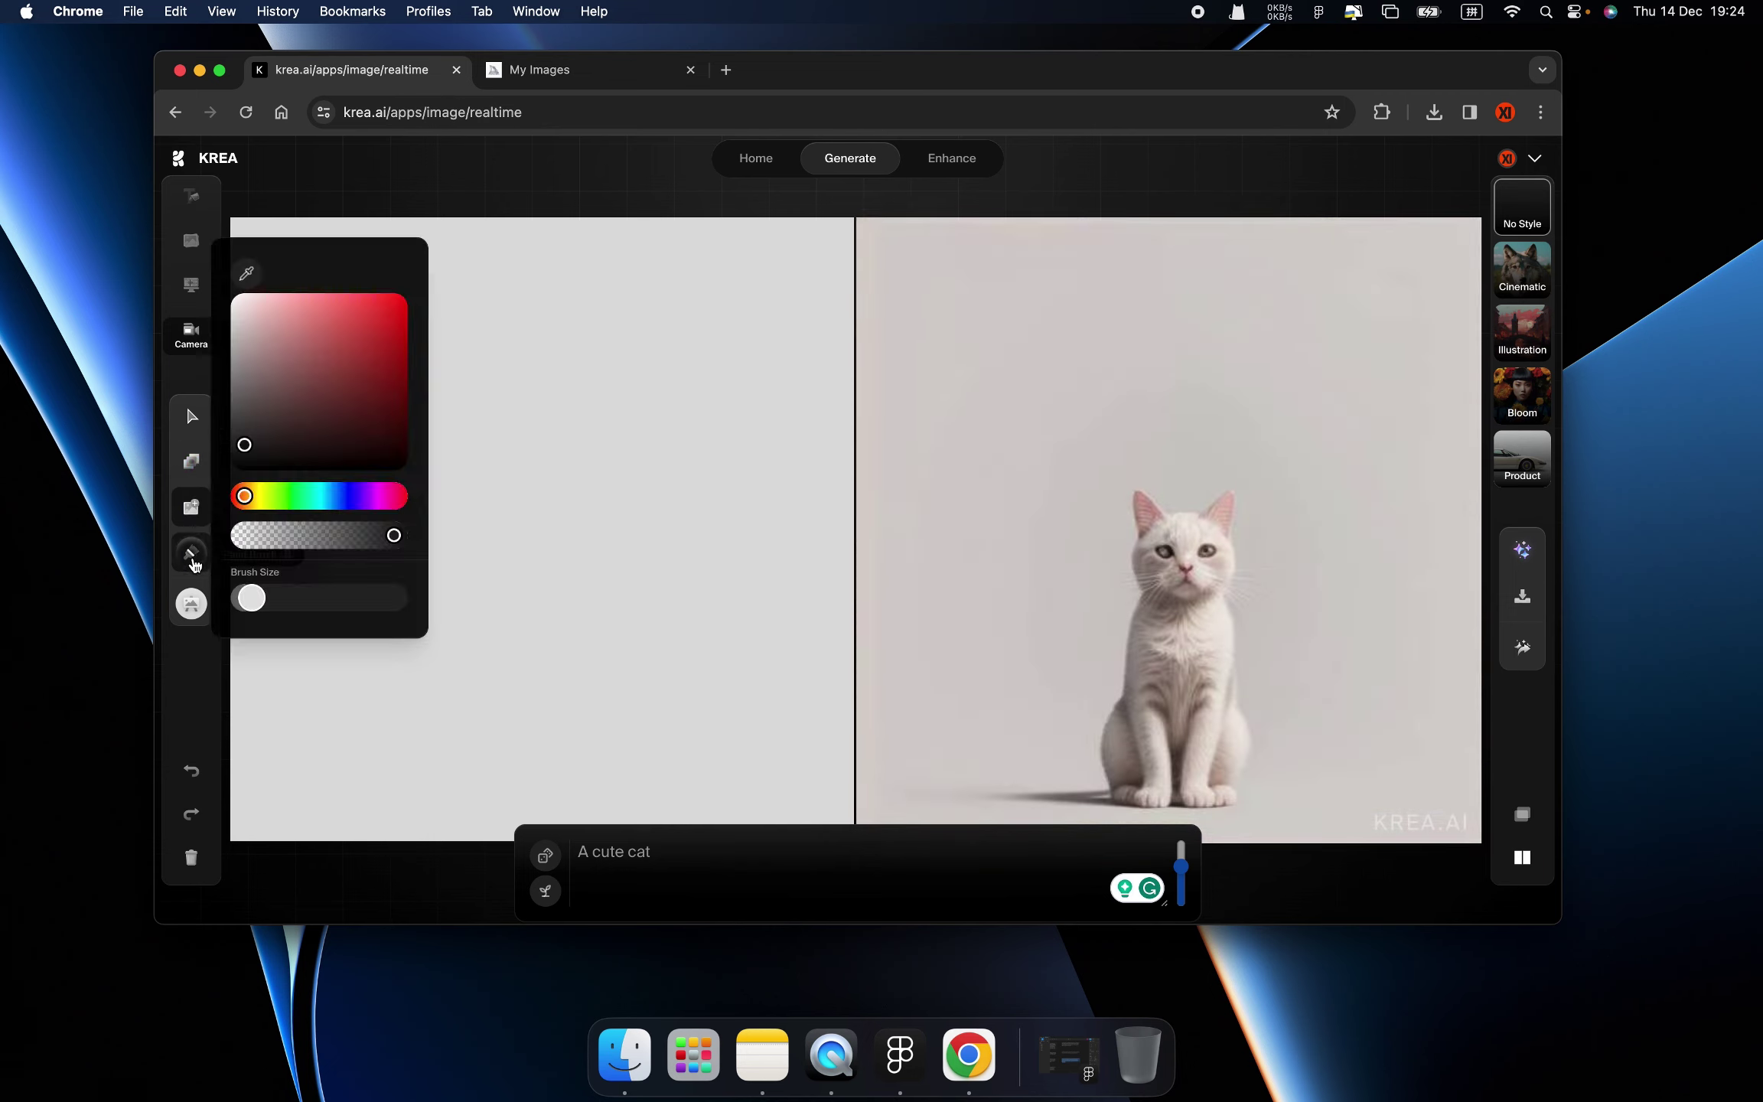
- Change the canvas background colour to a deep pinkish red
left_click(192, 605)
mouse_move(417, 364)
left_mouse_down()
mouse_move(329, 392)
mouse_move(404, 360)
left_mouse_up()
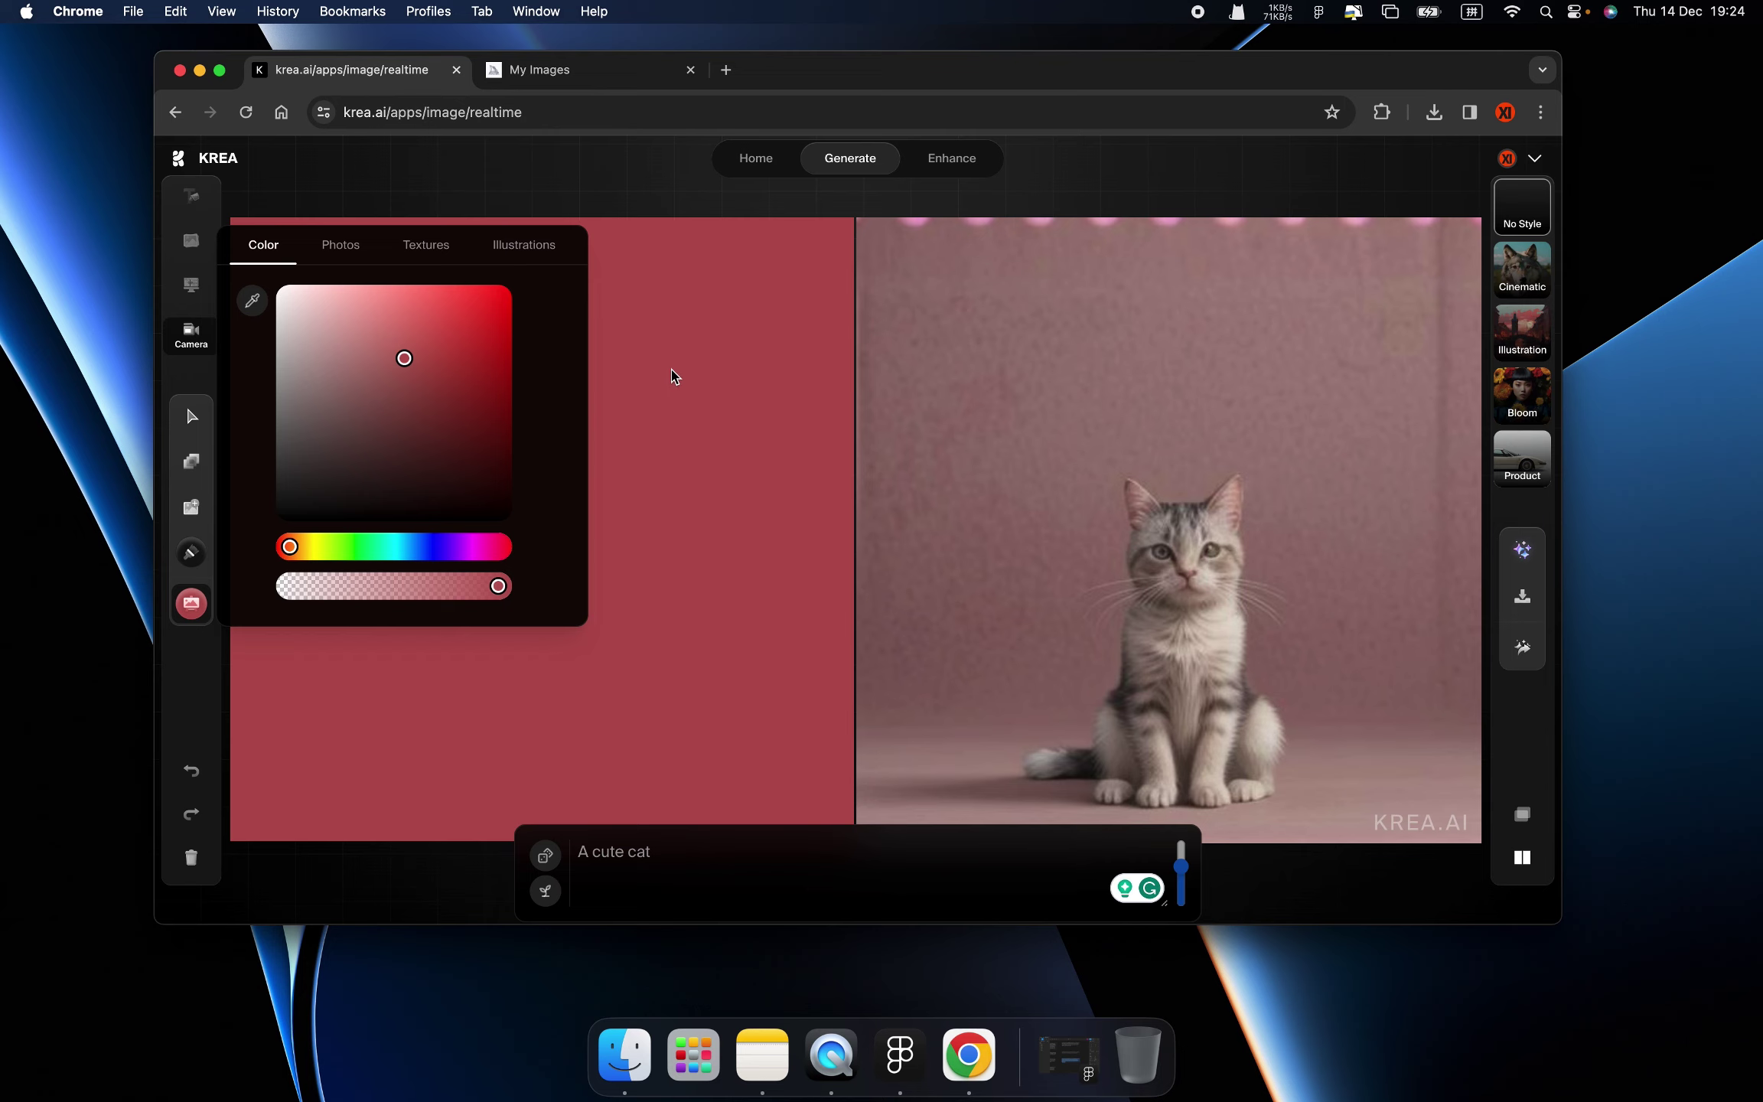
left_click(654, 386)
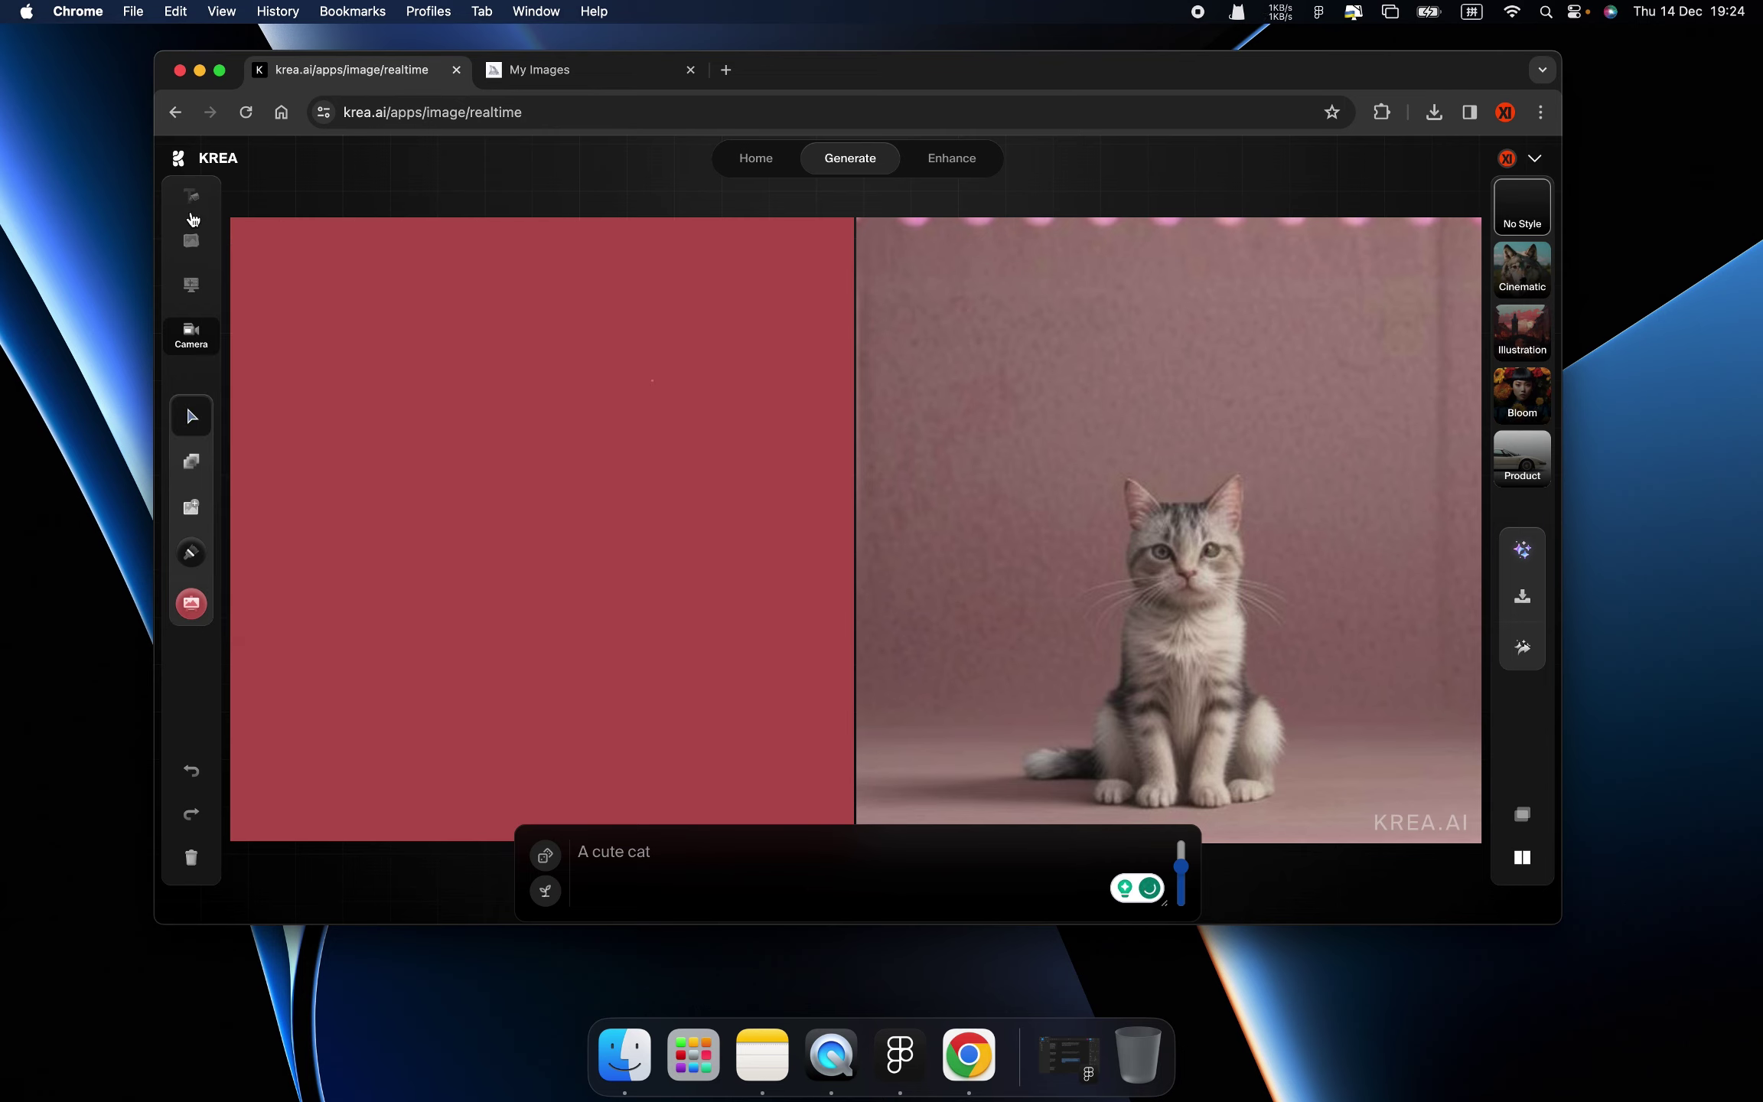